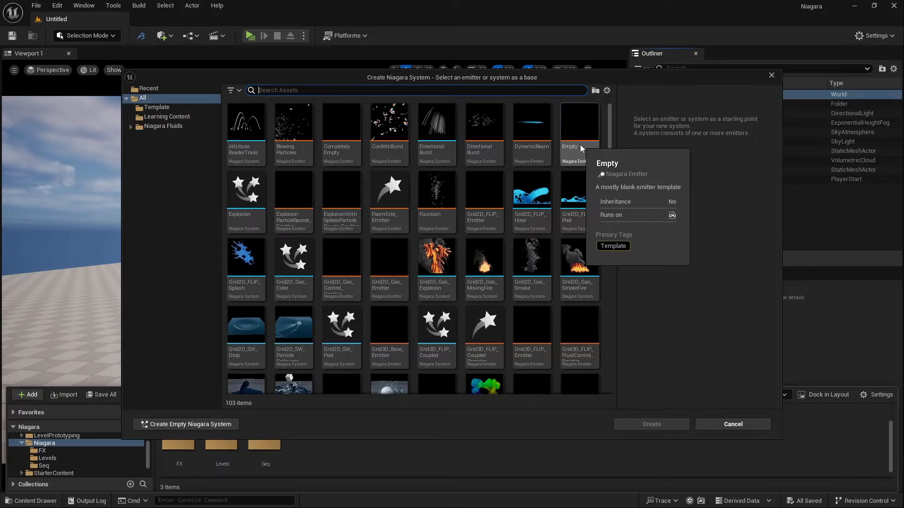
- Create a Niagara system based on the Empty emitter template and name it explosion
left_click(580, 143)
left_click(641, 423)
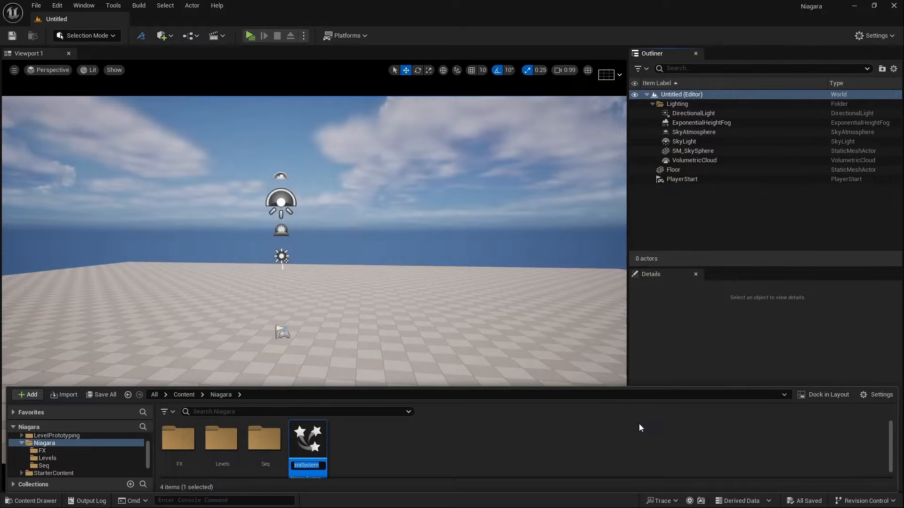
type("explosion")
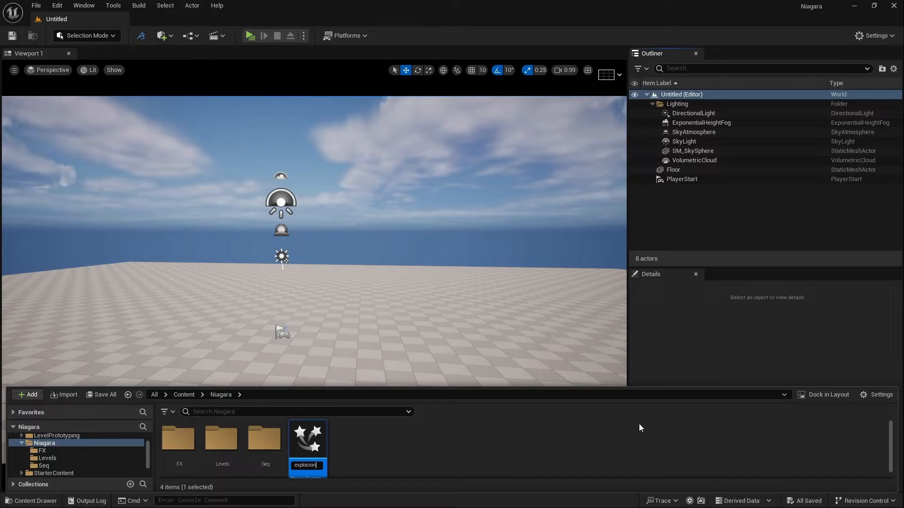
key("Return")
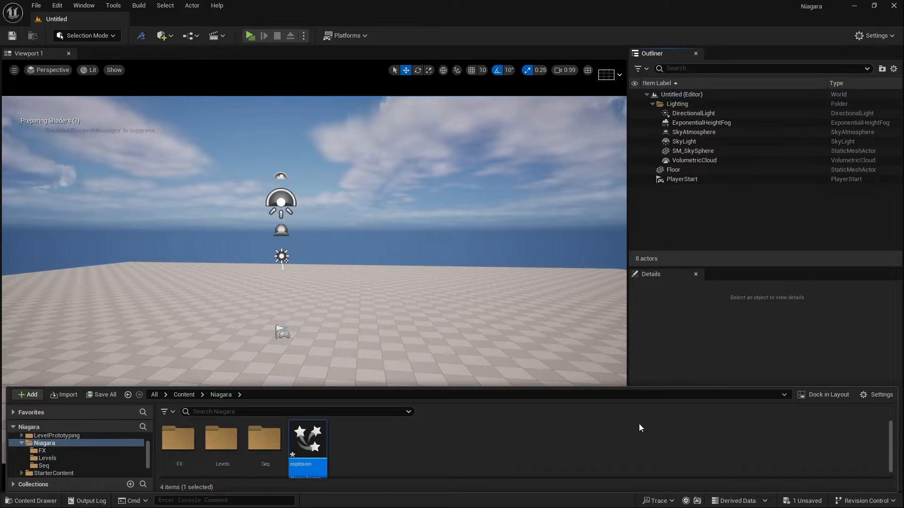
- Open the explosion system, dock its editor beside the level tab, then pause the simulation and rewind it to the start
double_click(318, 435)
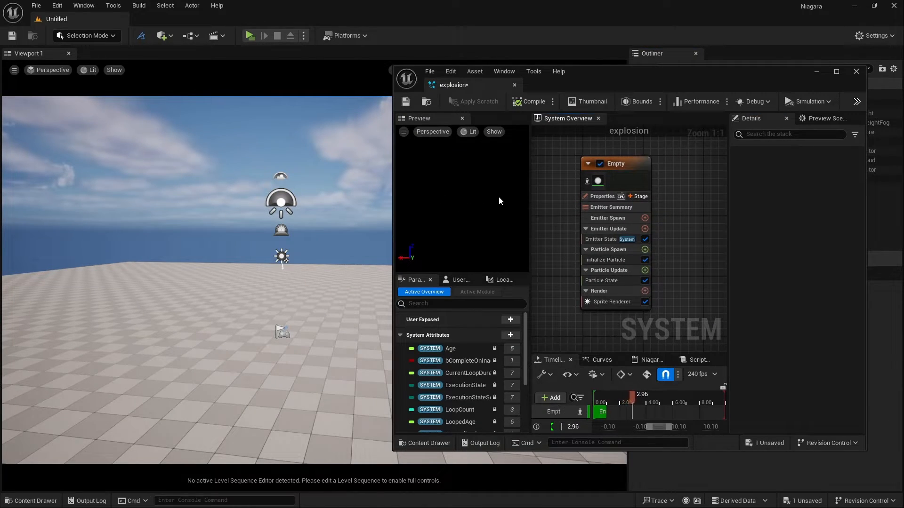
left_click_drag(454, 84, 224, 19)
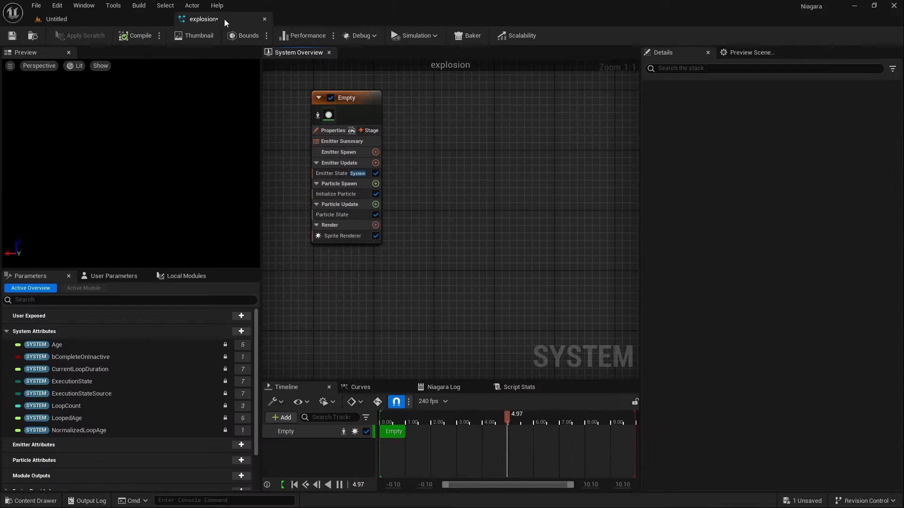
left_click(339, 485)
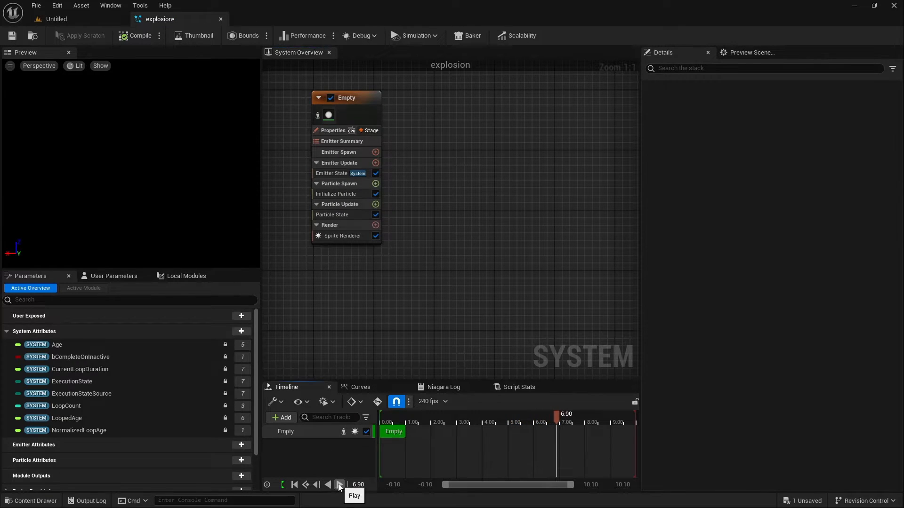
left_click(295, 485)
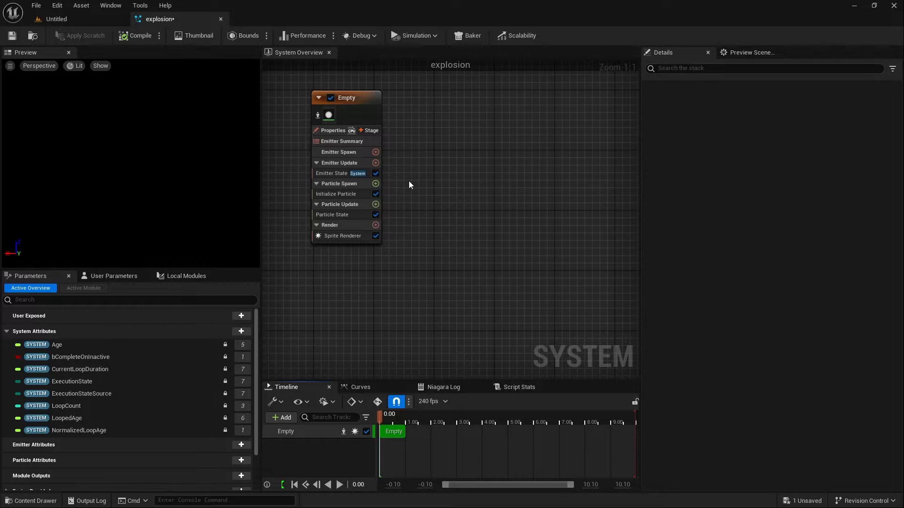
- Add a Spawn Burst Instantaneous module to the emitter's Emitter Update group and preview the simulation, rewinding it to the start
left_click(377, 163)
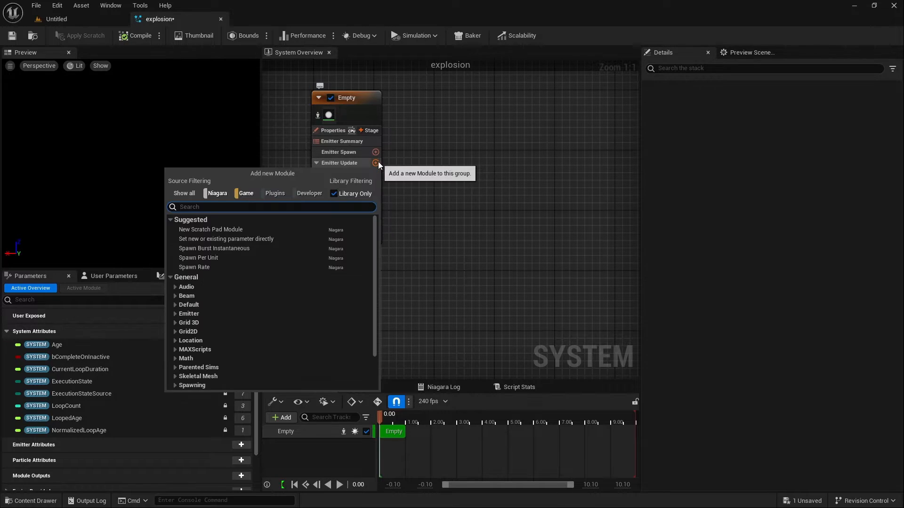
type("sp")
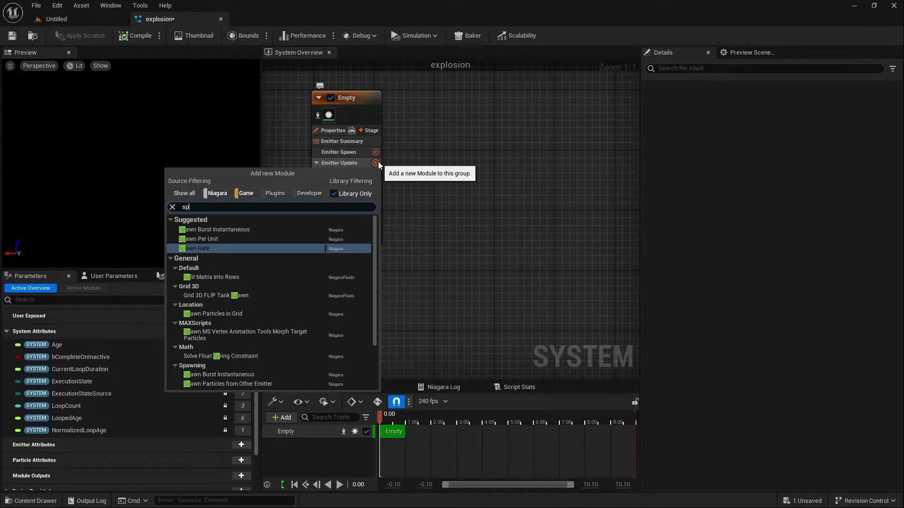
left_click(258, 230)
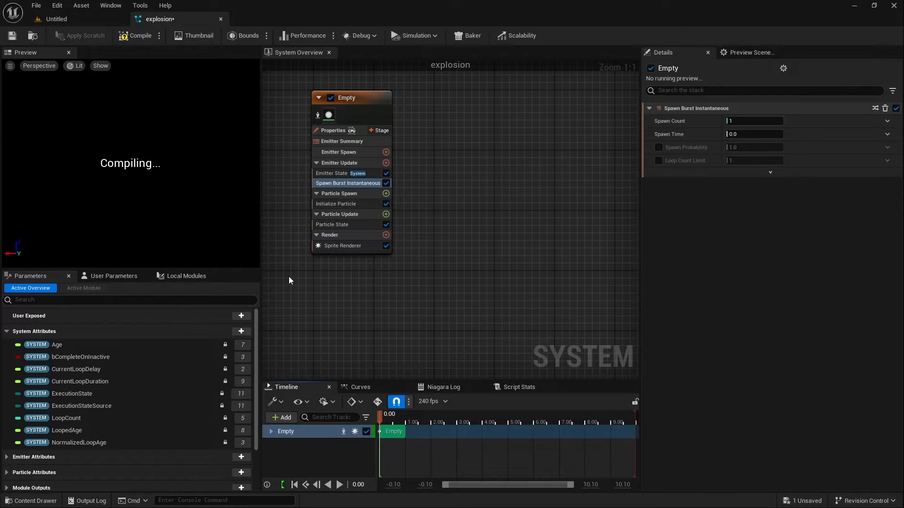
left_click(339, 484)
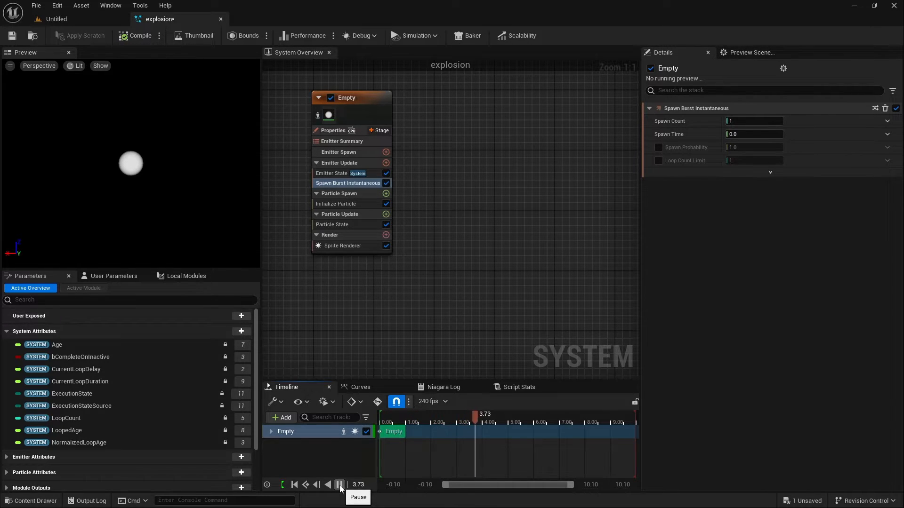
left_click(340, 485)
left_click(295, 485)
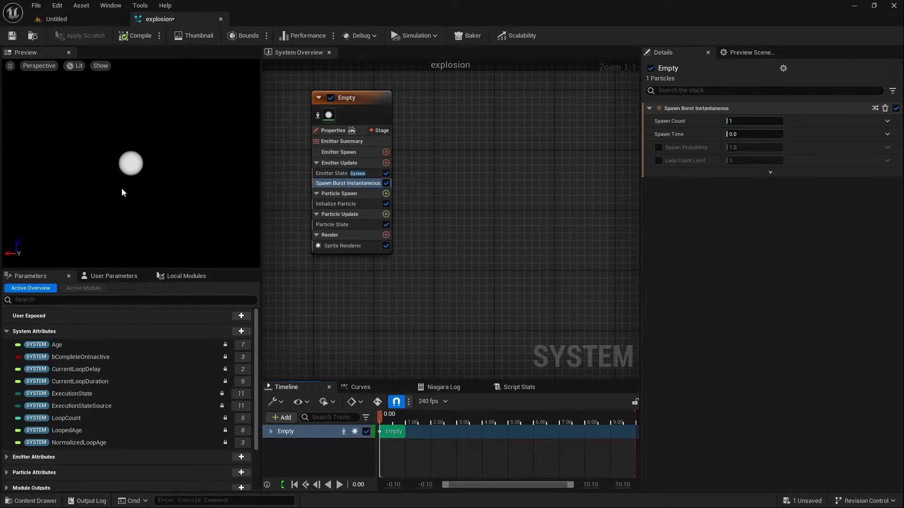
- Set the burst's Spawn Count to 15 and play the simulation from the start to check it
left_click(741, 122)
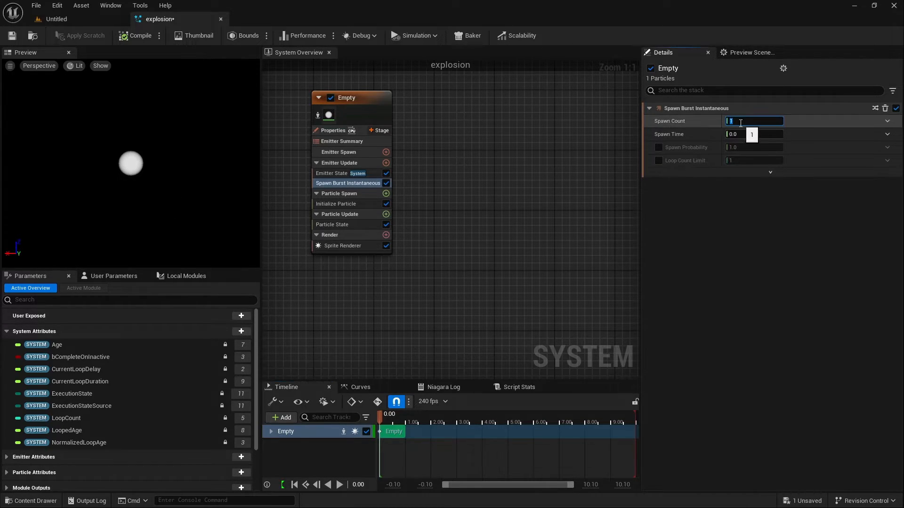
type("15")
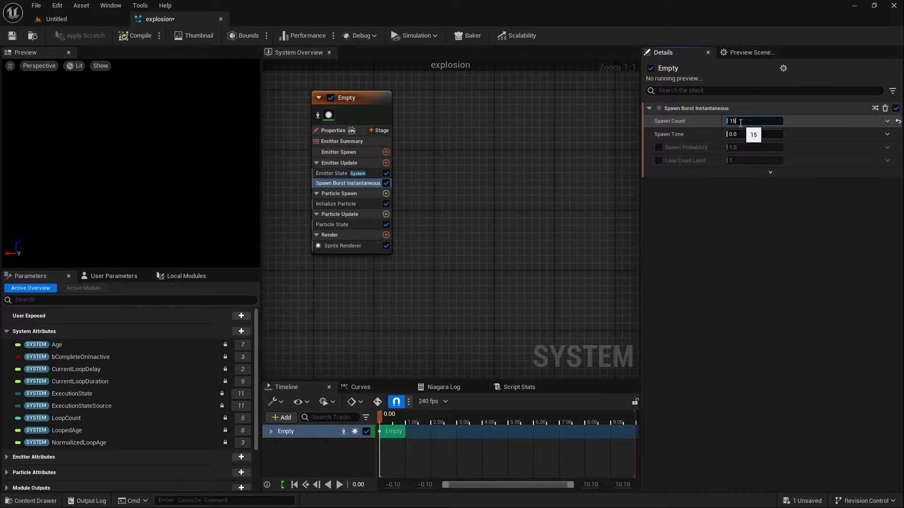
key("Return")
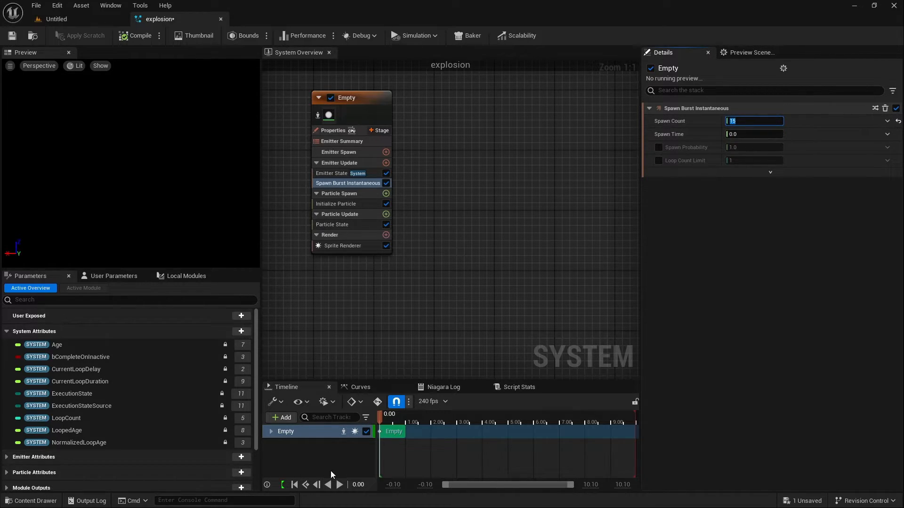
left_click(297, 486)
left_click(339, 484)
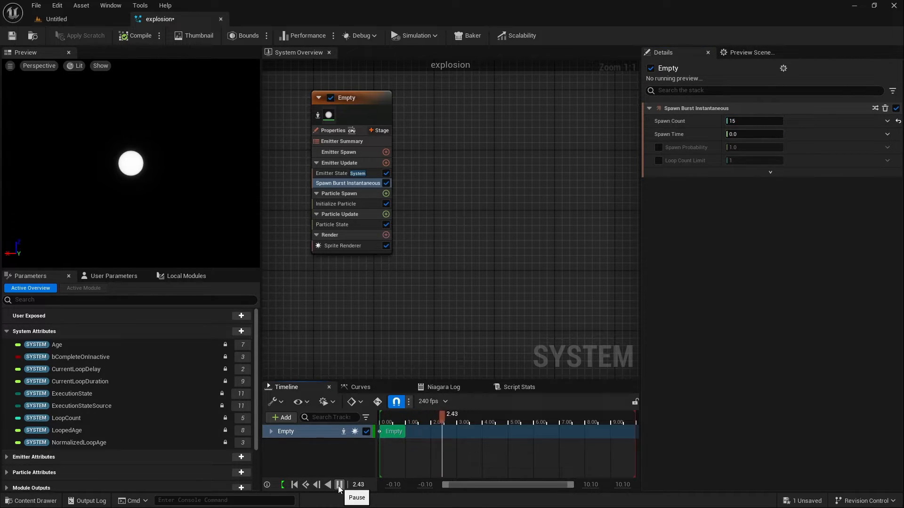
left_click(339, 485)
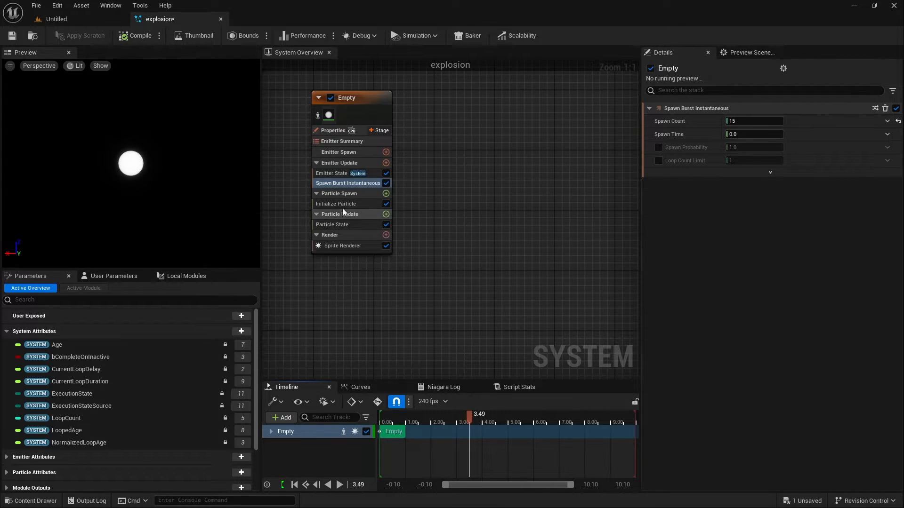
- Make the particle Lifetime a Random Range Float with a minimum of 0.4 and a maximum of 0.75
left_click(343, 194)
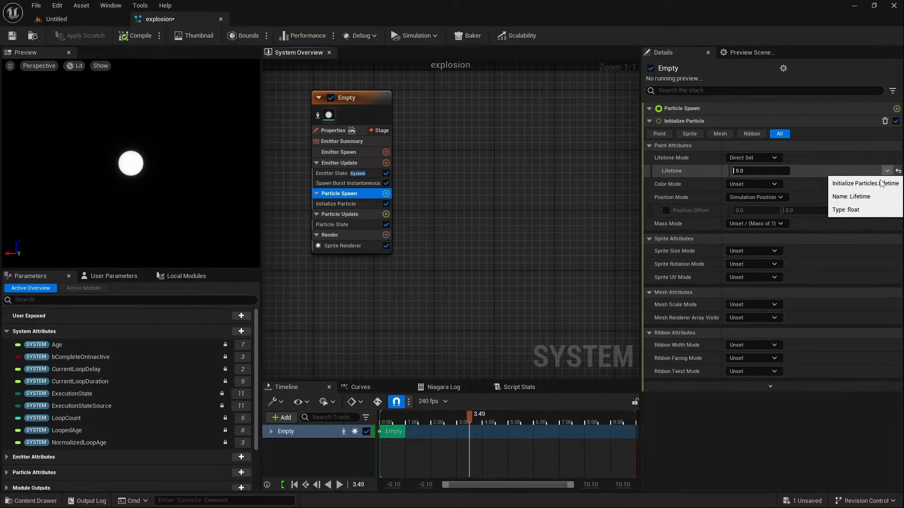
left_click(888, 171)
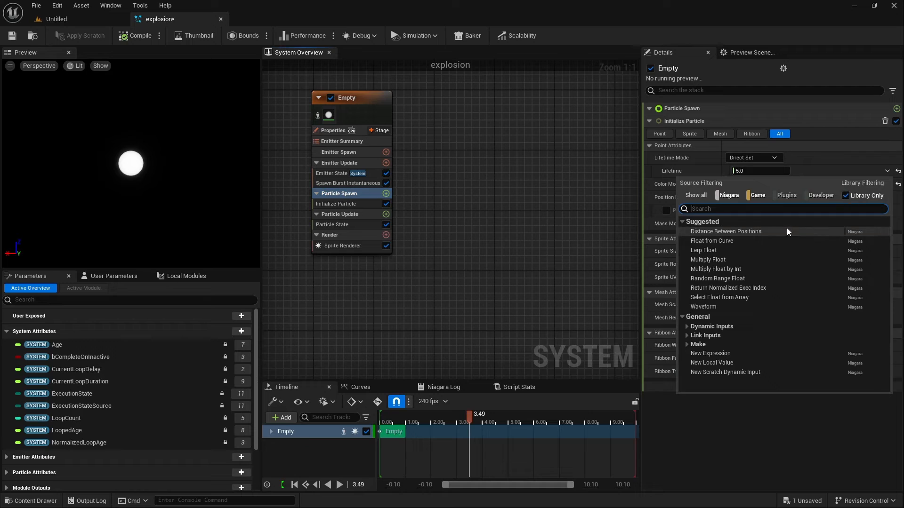
left_click(756, 279)
left_click(753, 182)
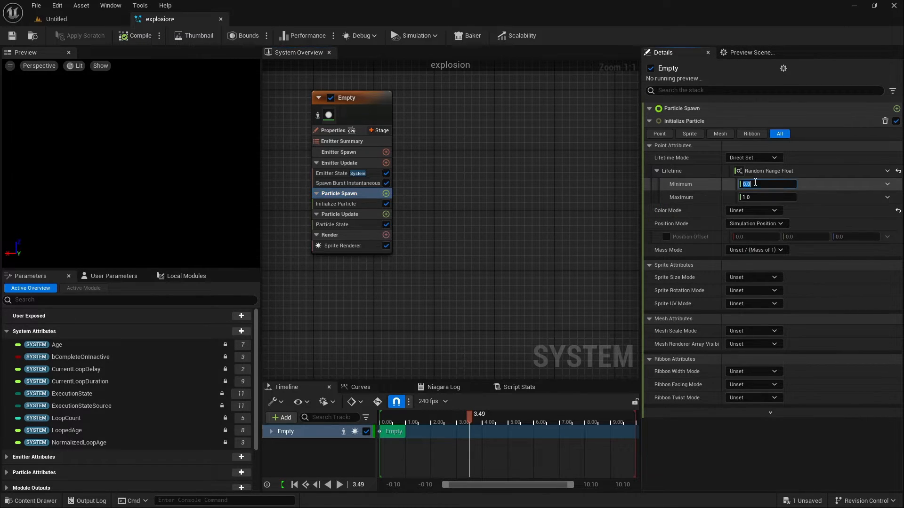
key("BackSpace")
type(".4")
key("Tab")
key("BackSpace")
type(".7")
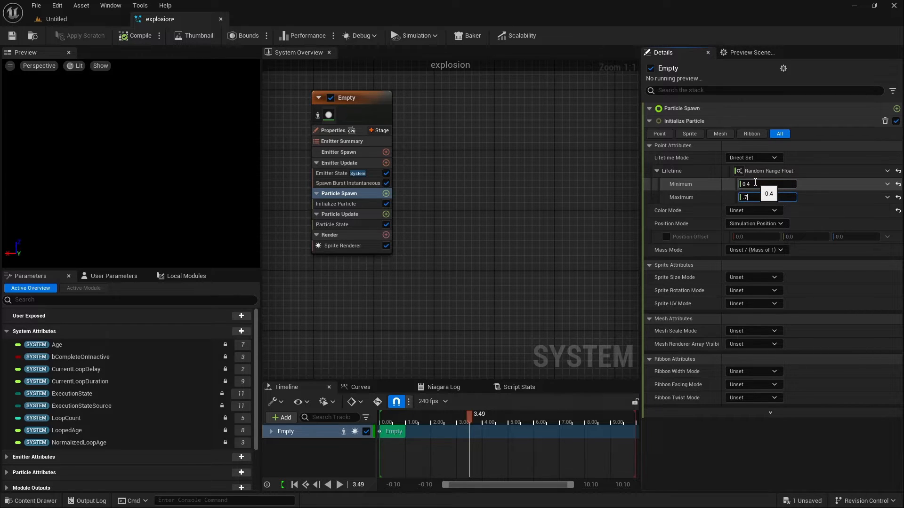
type("5")
key("Return")
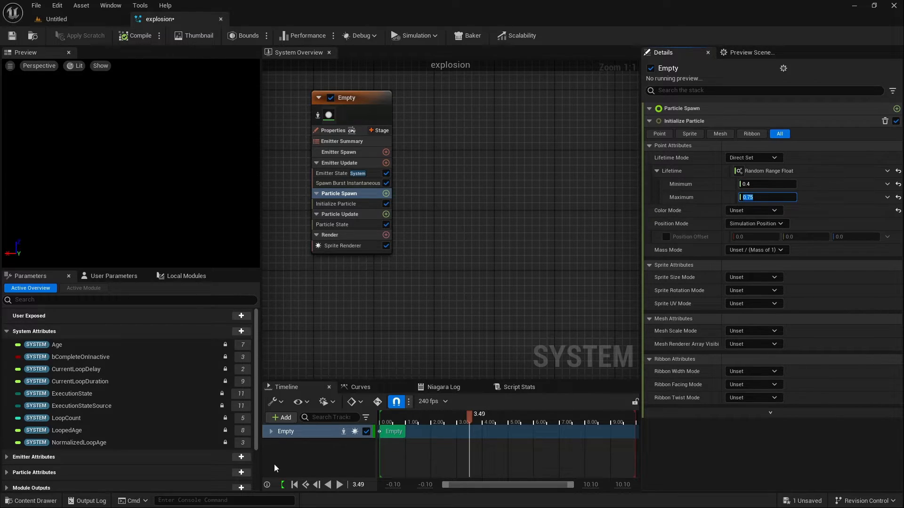
- Play the simulation from the start to check the particle lifetimes, then pause and rewind it
left_click(294, 485)
left_click(339, 485)
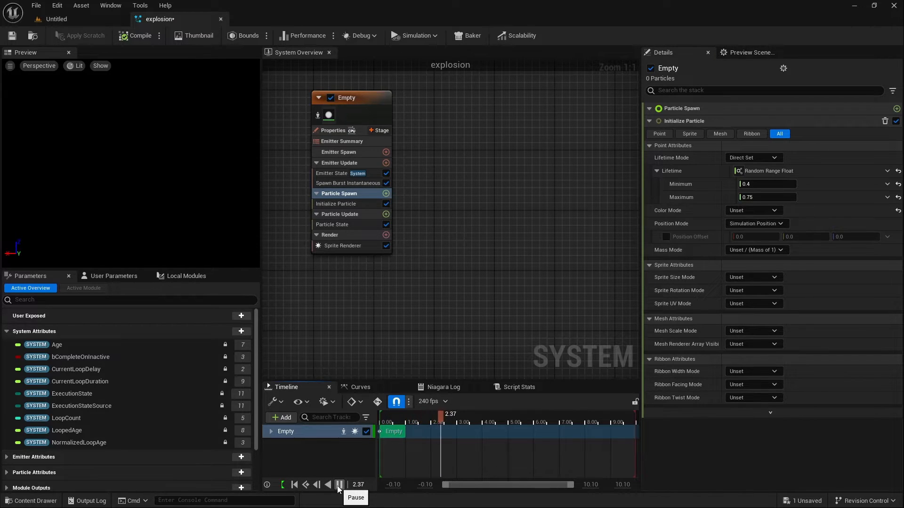
left_click(339, 485)
left_click(294, 485)
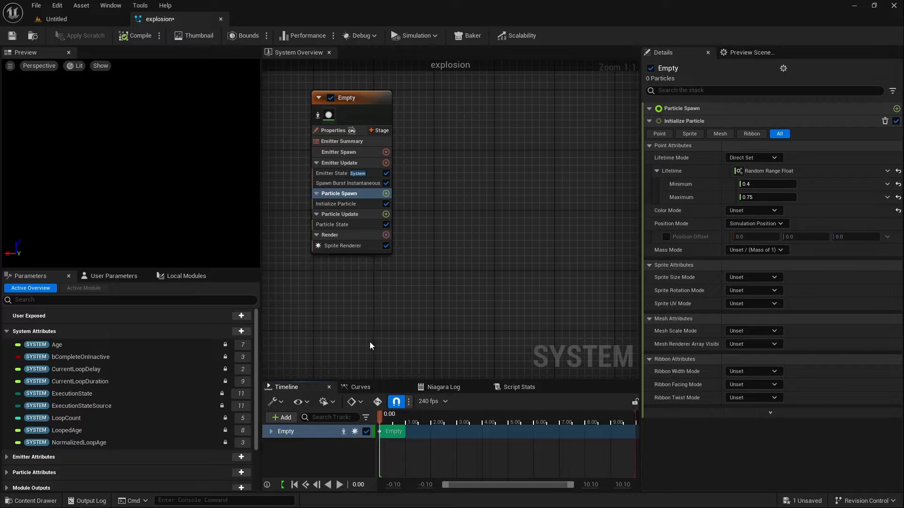
- Add an Add Velocity module to Particle Spawn and resolve its missing dependency by adding the SolveForcesAndVelocity module
left_click(386, 194)
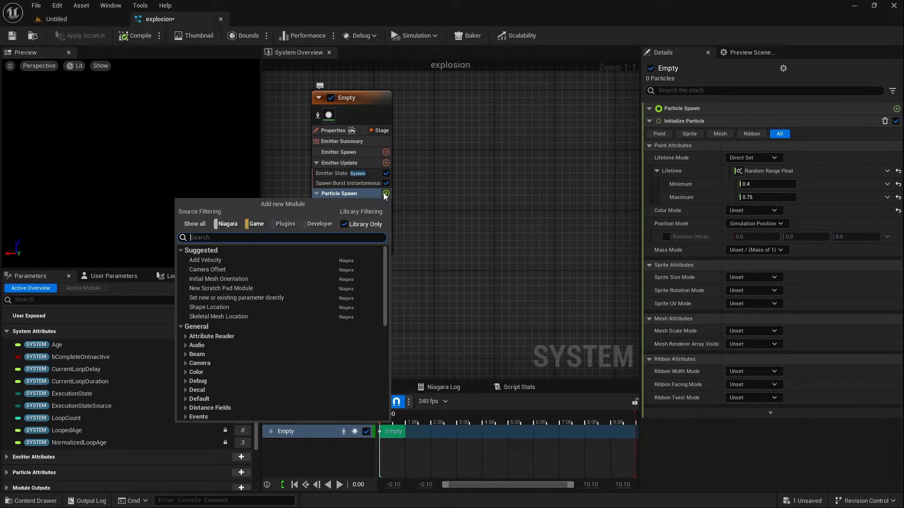
type("add")
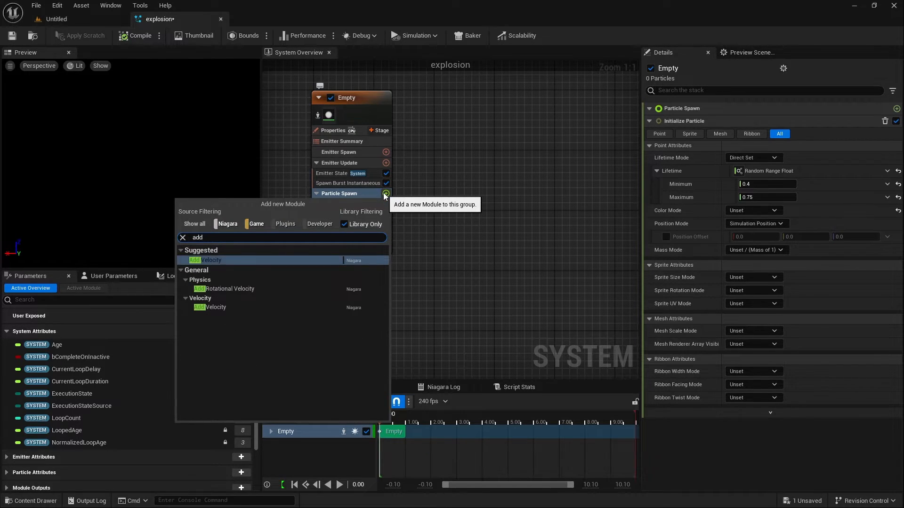
left_click(235, 260)
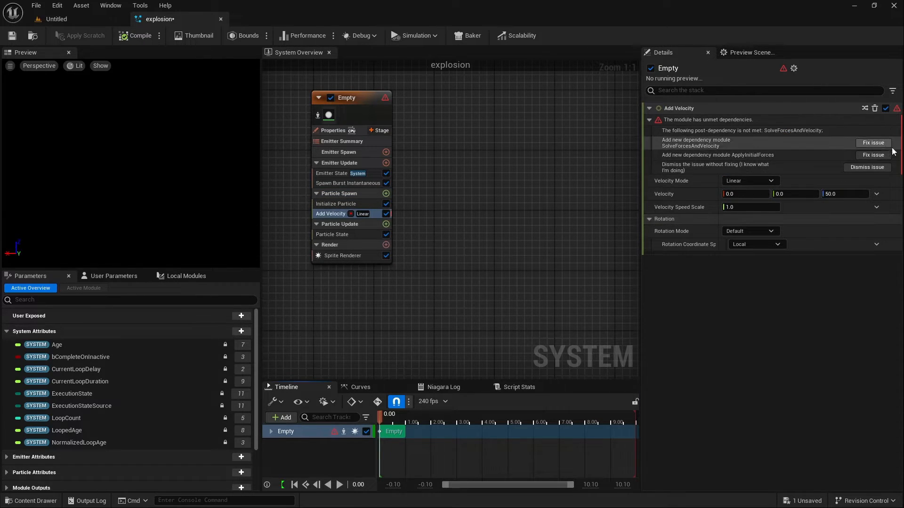
left_click(872, 142)
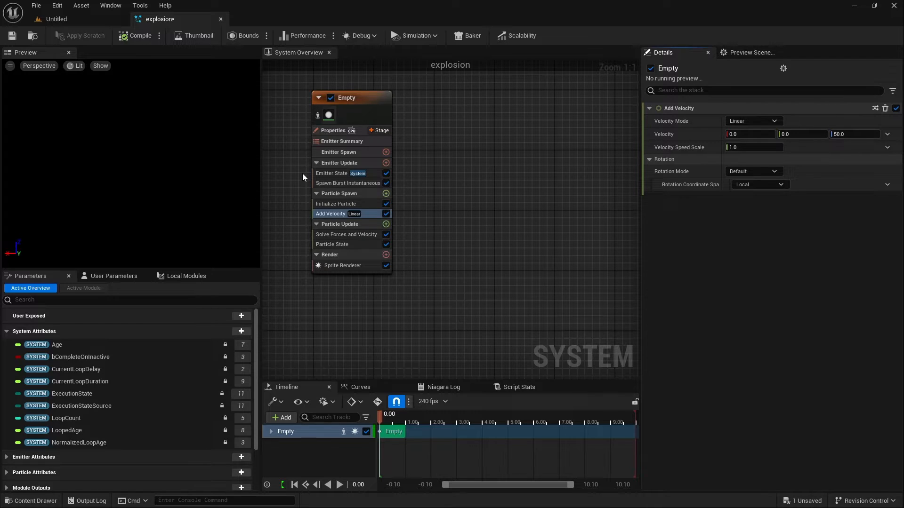
- Set the emitter's Sim Target to GPUCompute Sim and its Calculate Bounds Mode to Fixed, and briefly preview the simulation
left_click(352, 131)
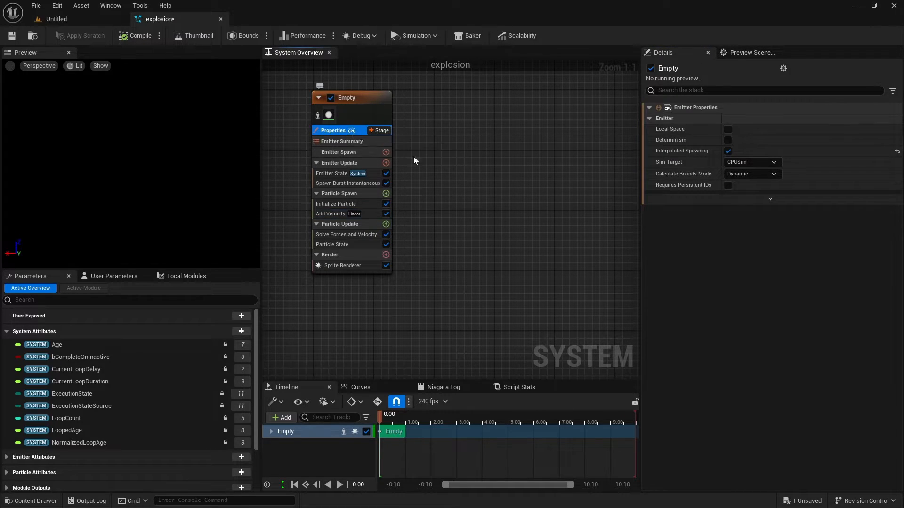
left_click(736, 163)
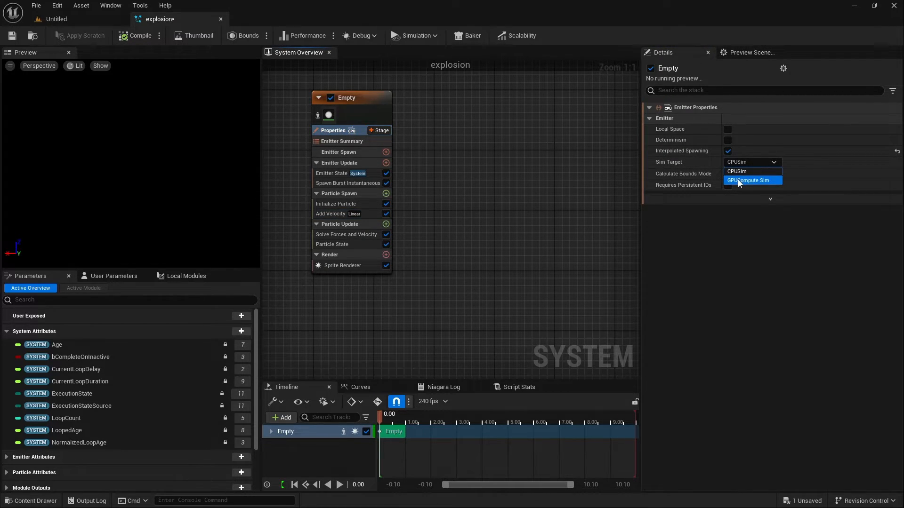
left_click(739, 180)
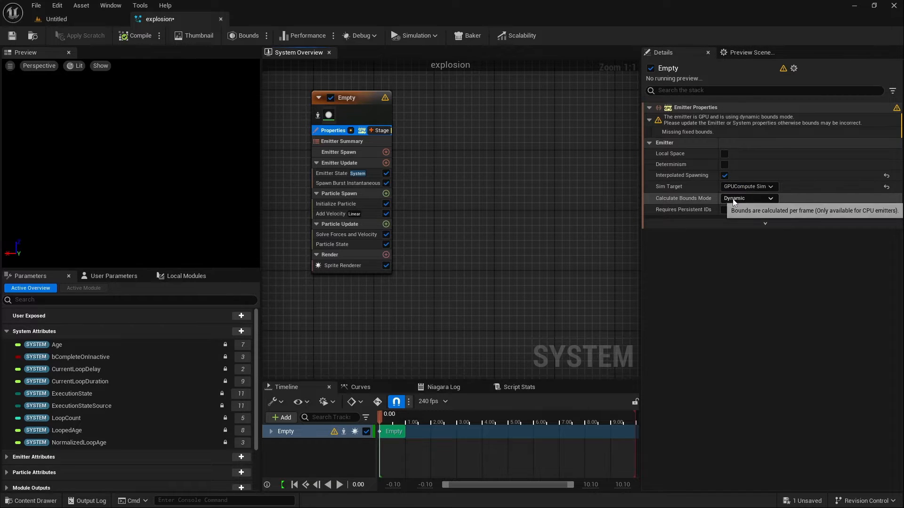
left_click(733, 199)
left_click(730, 217)
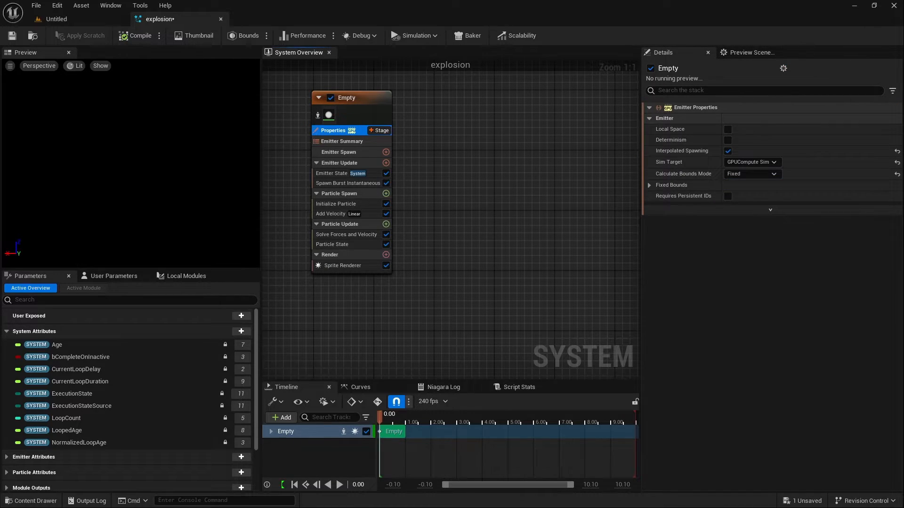
left_click(339, 485)
left_click(339, 486)
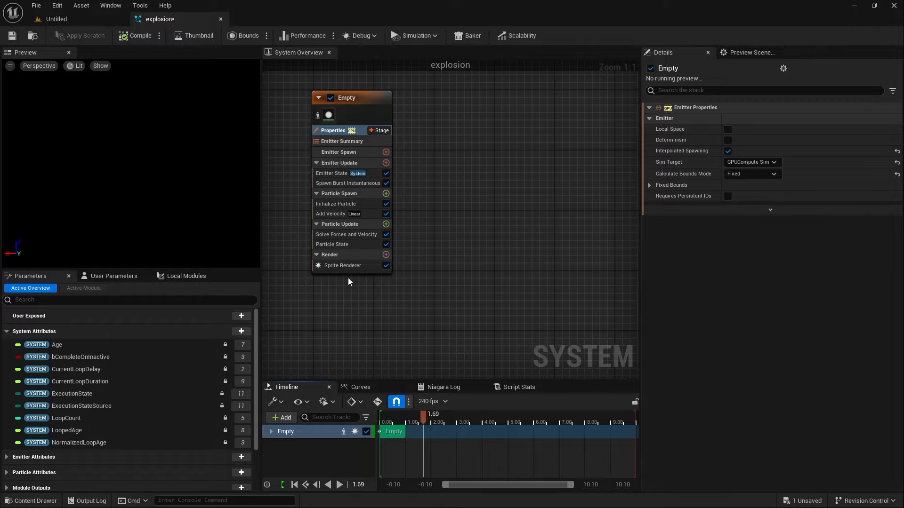
- Set the Add Velocity module's Z velocity to 75, then play the simulation from the start and rewind it
left_click(335, 214)
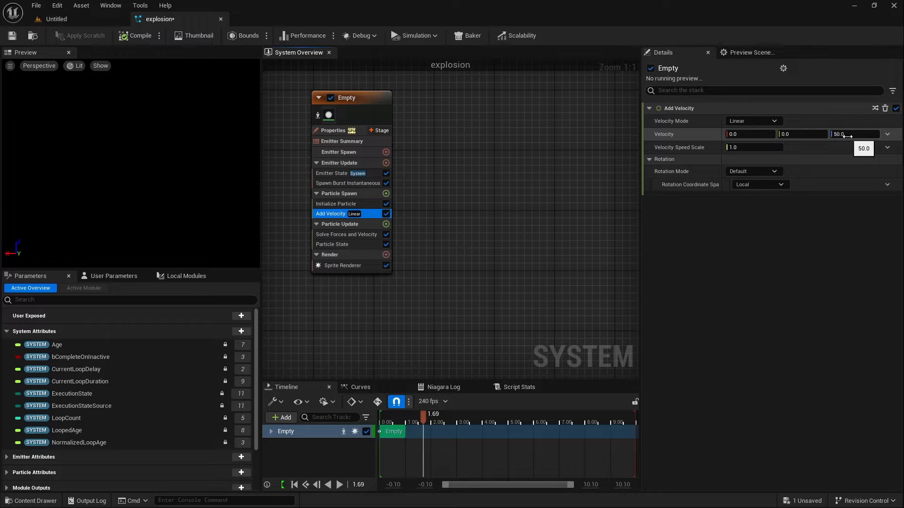
left_click(847, 136)
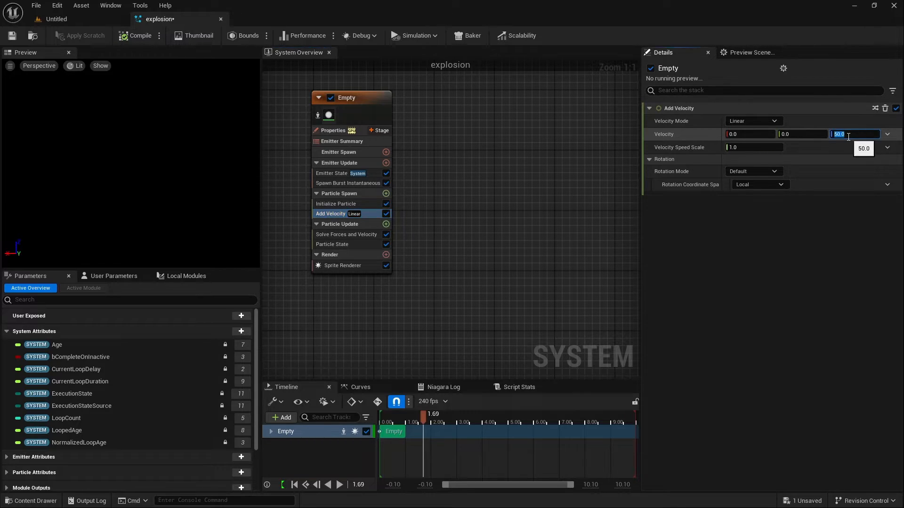
type("75")
key("Return")
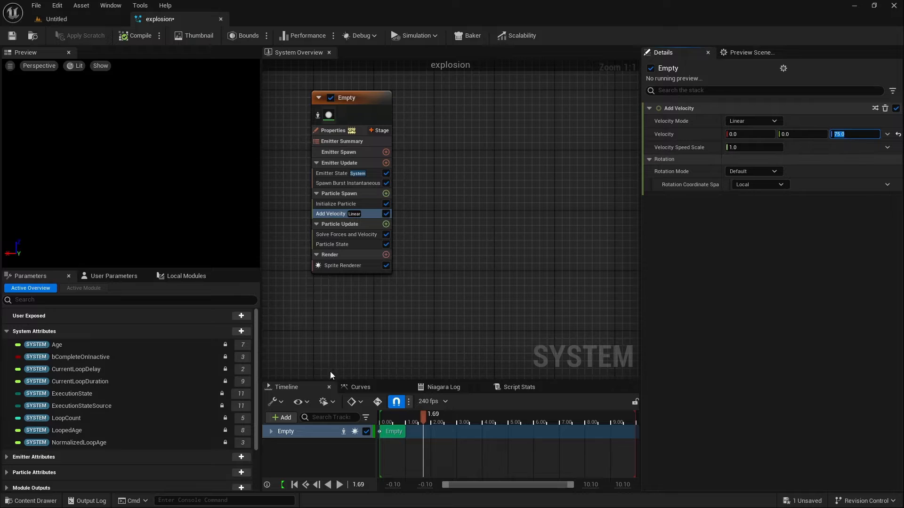
left_click(305, 485)
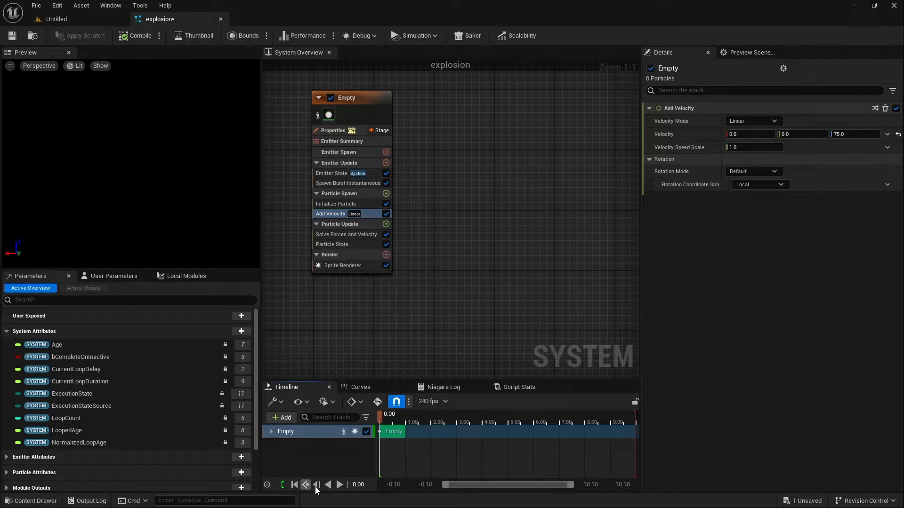
left_click(339, 485)
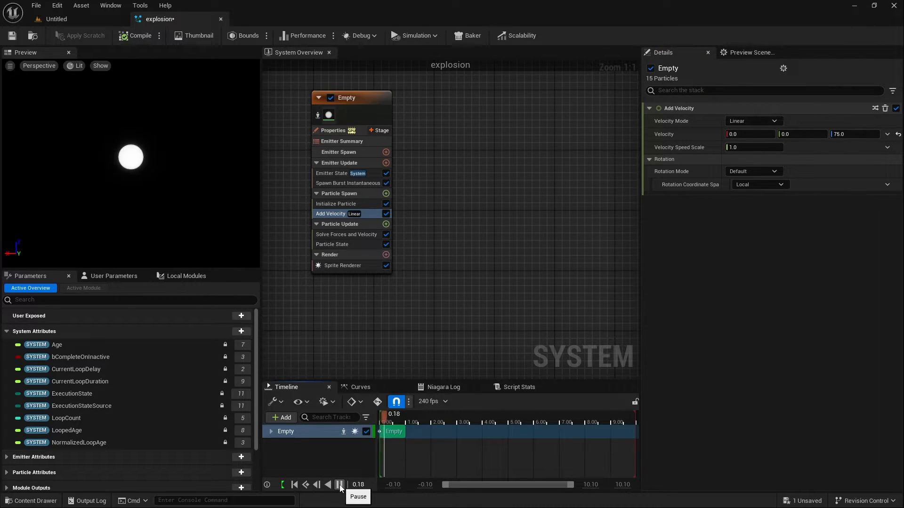
left_click(306, 485)
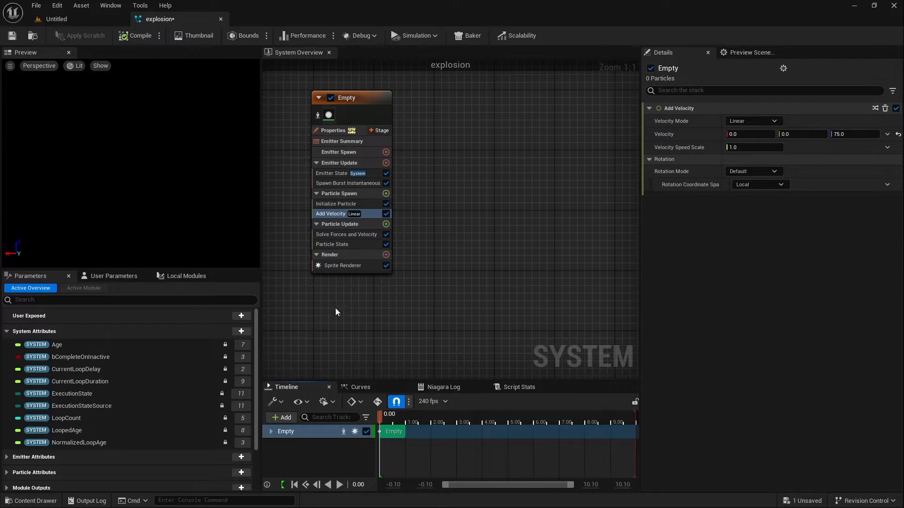
- Add a Shape Location module to Particle Spawn, then preview the simulation and rewind it
left_click(386, 194)
type("ad")
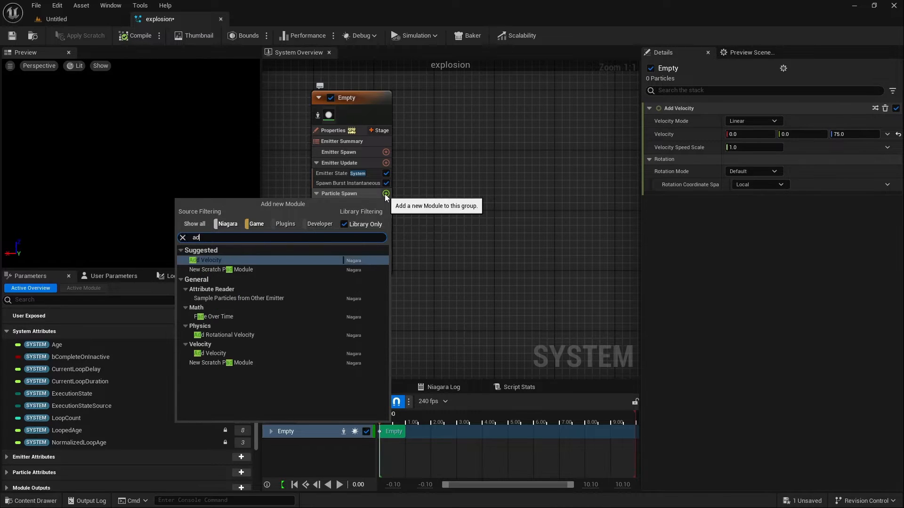
type("d sha")
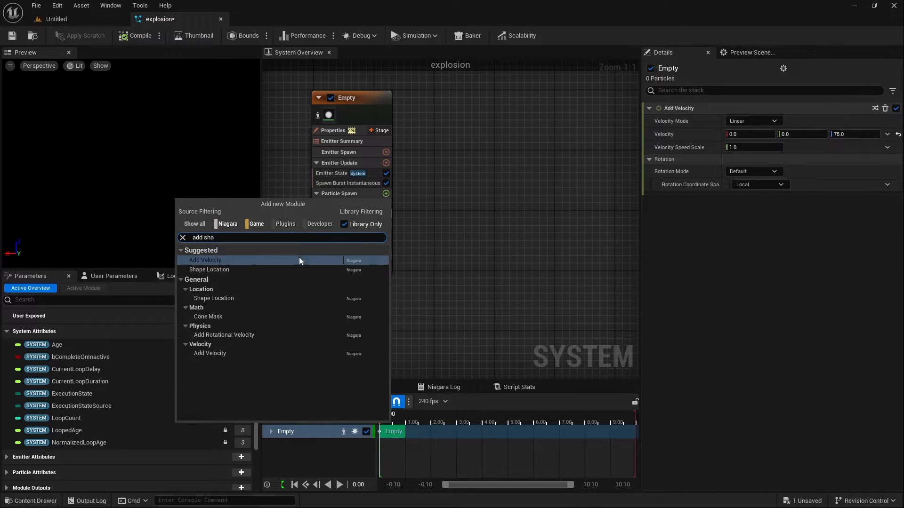
left_click(258, 270)
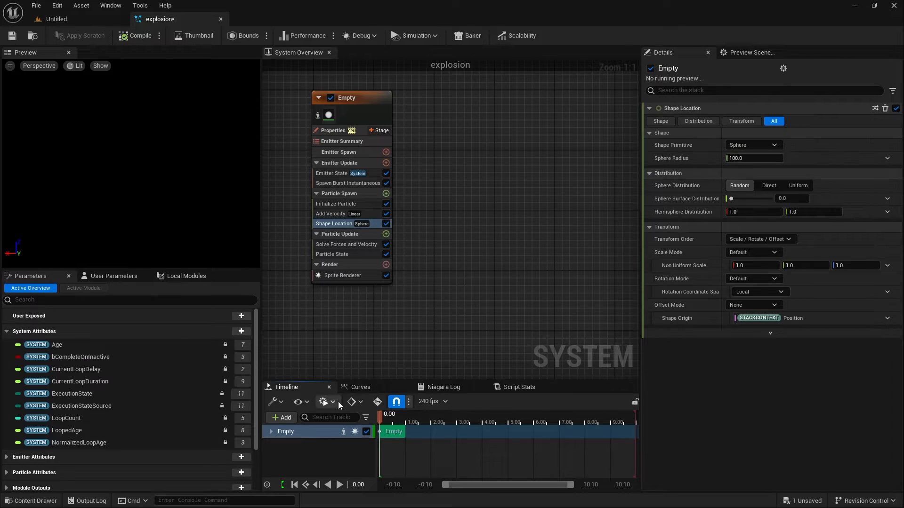
left_click(339, 484)
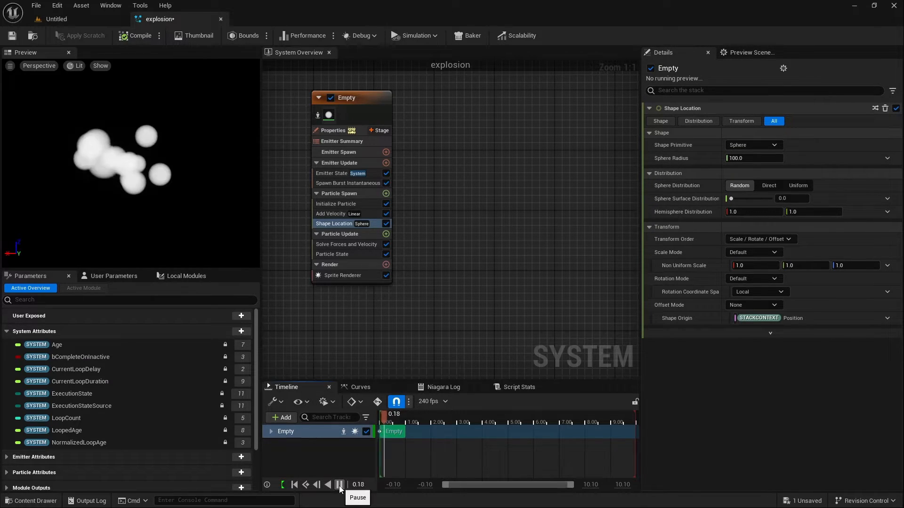
left_click(338, 485)
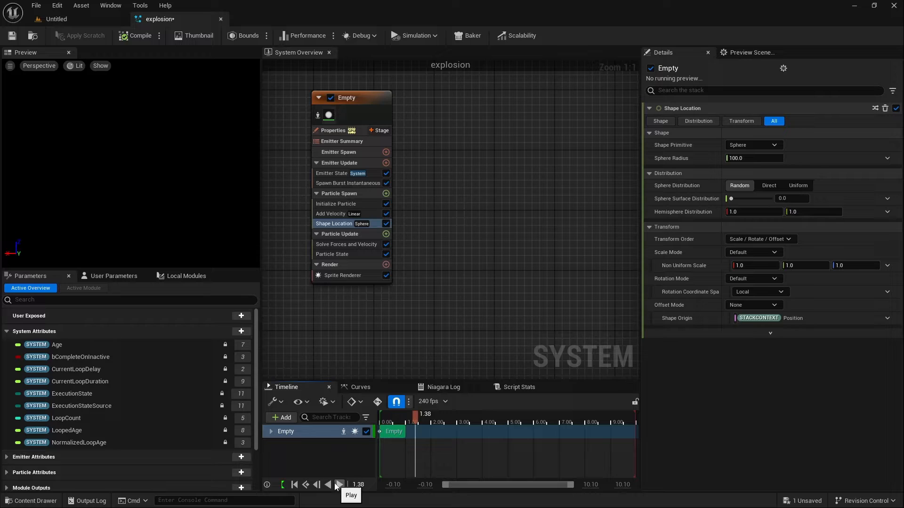
left_click(295, 485)
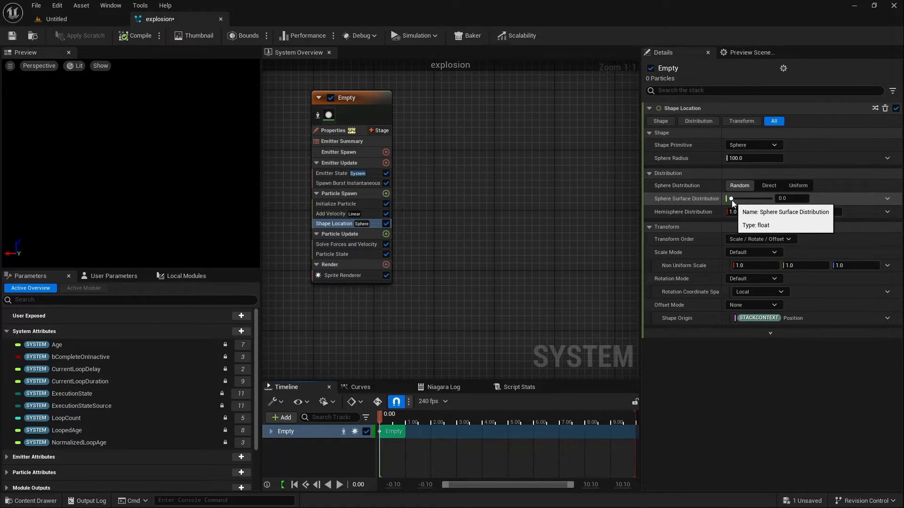
- Raise the Shape Location module's Sphere Surface Distribution to 1.0 and preview the simulation, rewinding it at the end
left_click_drag(732, 199, 787, 198)
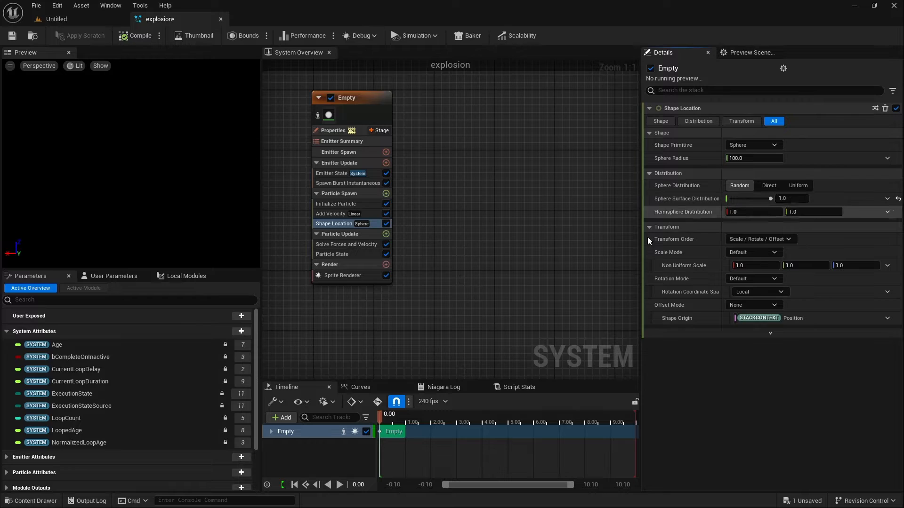
left_click(339, 485)
left_click(339, 486)
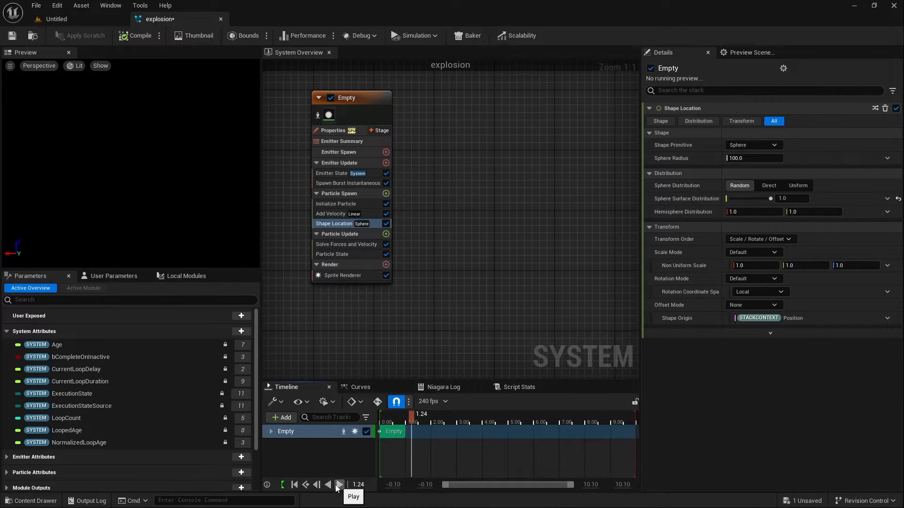
left_click(295, 484)
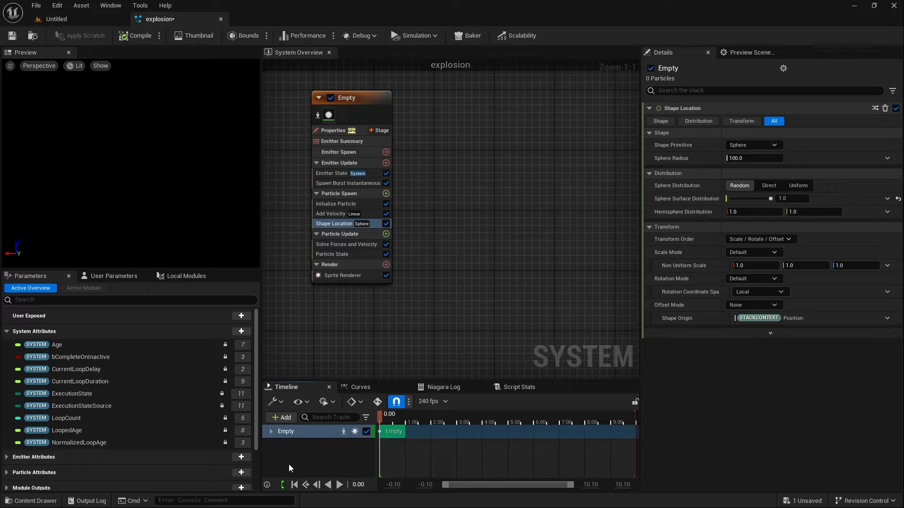
- Set the Shape Location's Sphere Radius to 50 and play the simulation twice from the start to check the spread
left_click(753, 158)
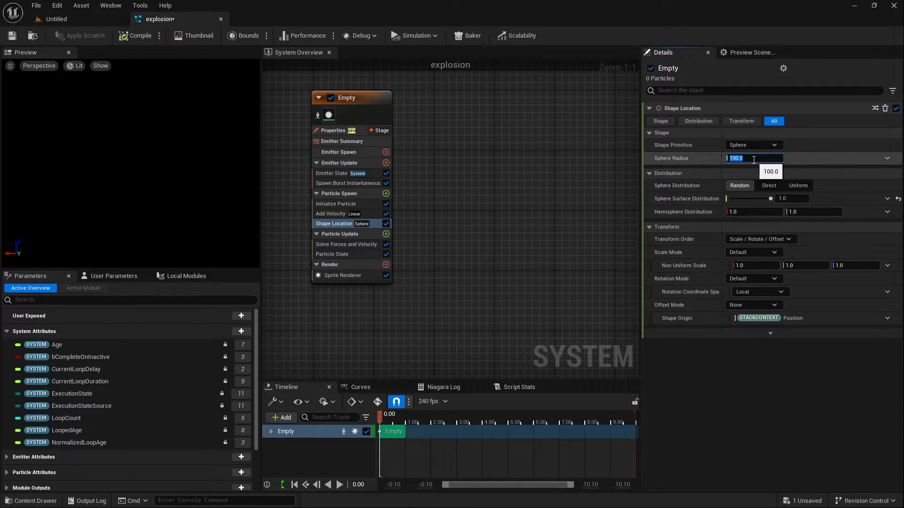
type("50")
key("Return")
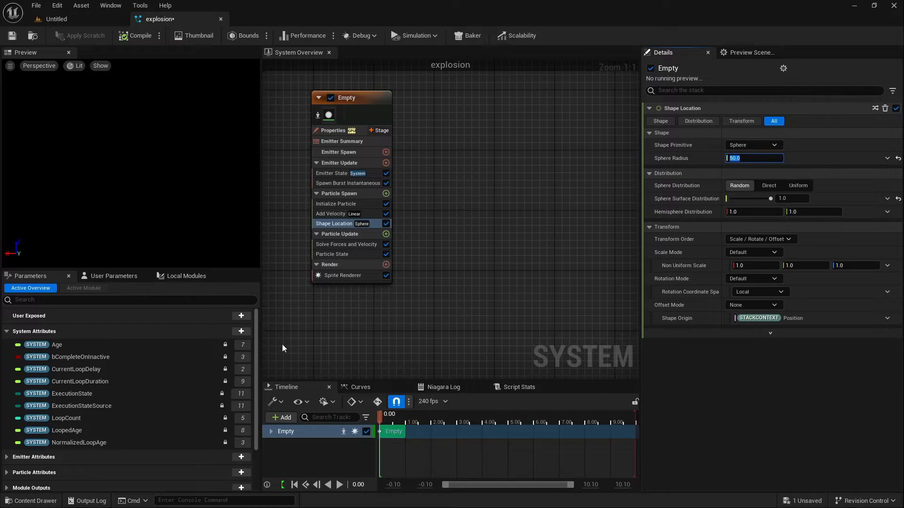
left_click(295, 485)
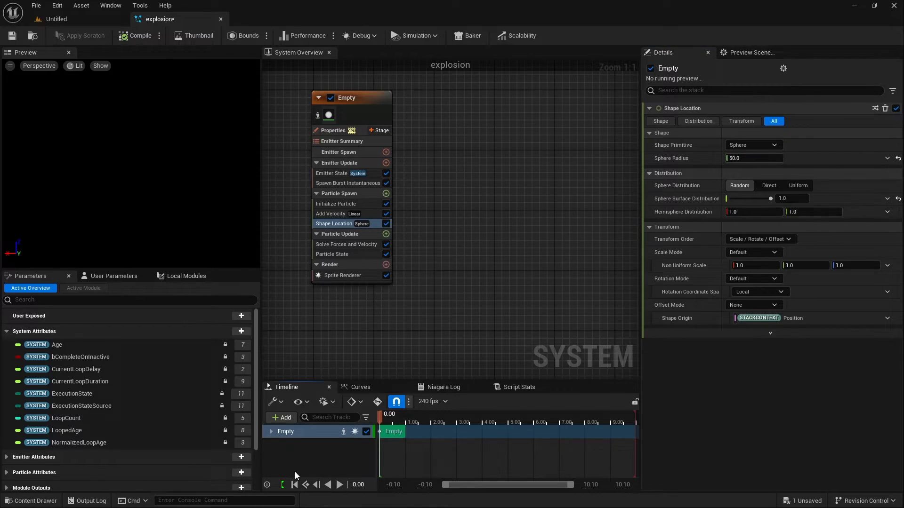
left_click(340, 485)
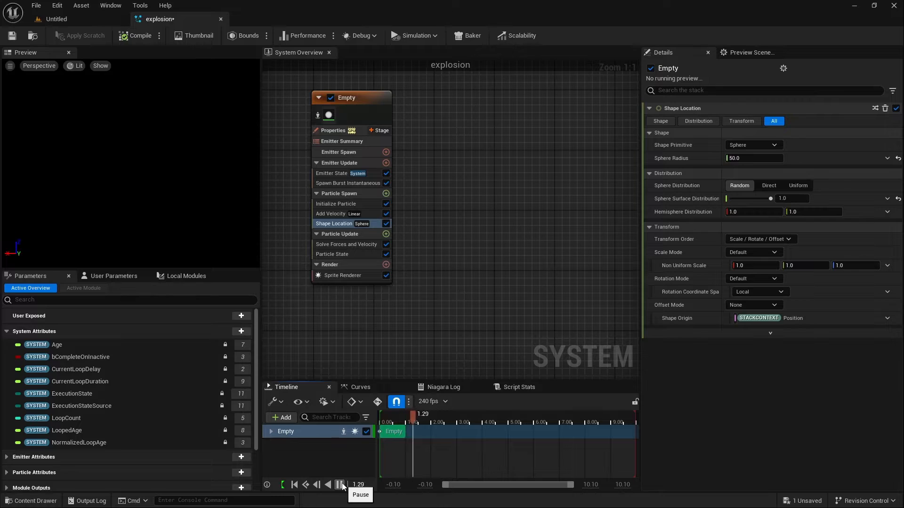
left_click(339, 485)
left_click(295, 485)
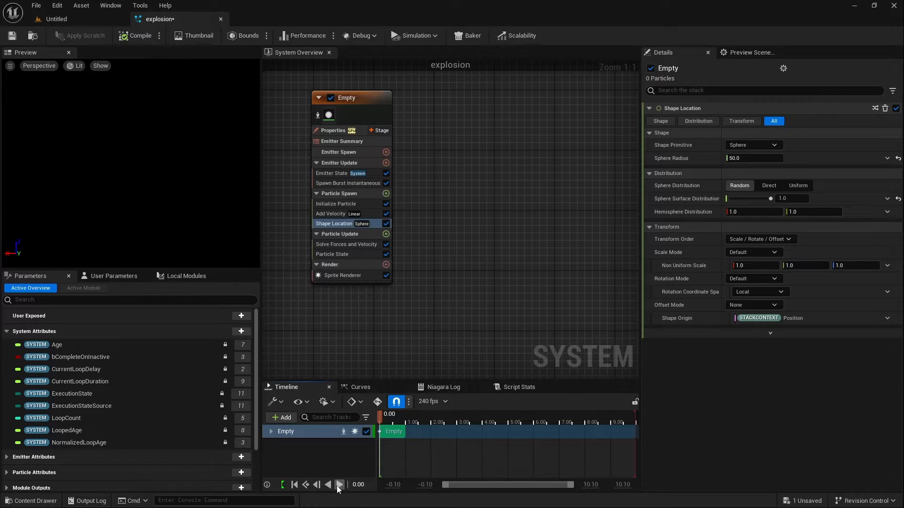
left_click(339, 485)
left_click(340, 485)
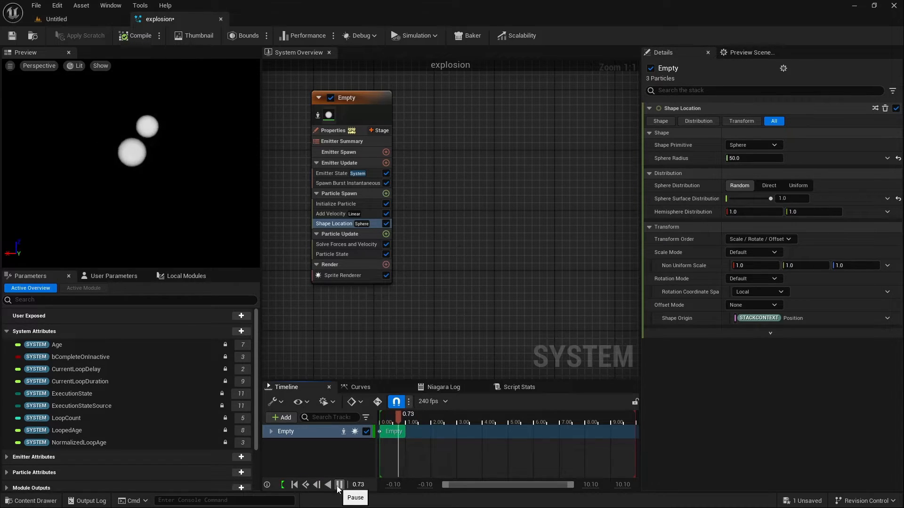
left_click(294, 485)
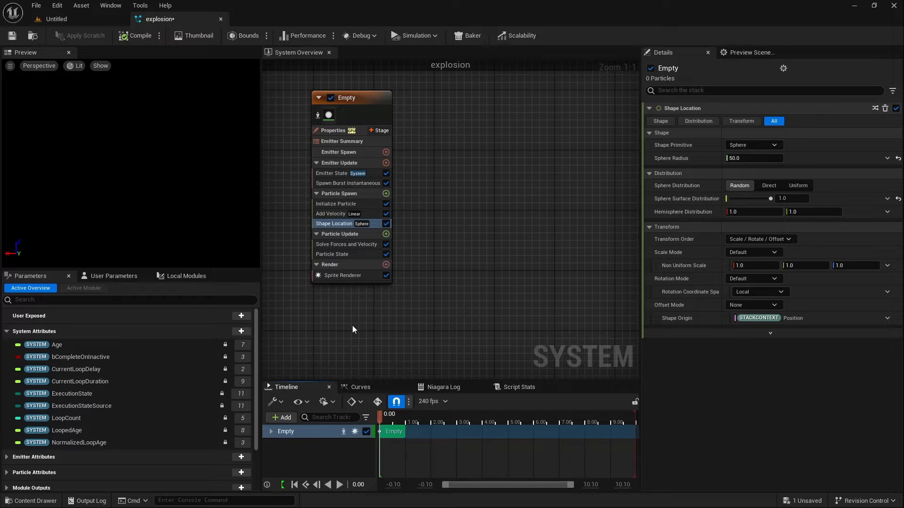
- Add a Curl Noise Force module to Particle Update, then preview the simulation and rewind it
left_click(386, 235)
type("curl")
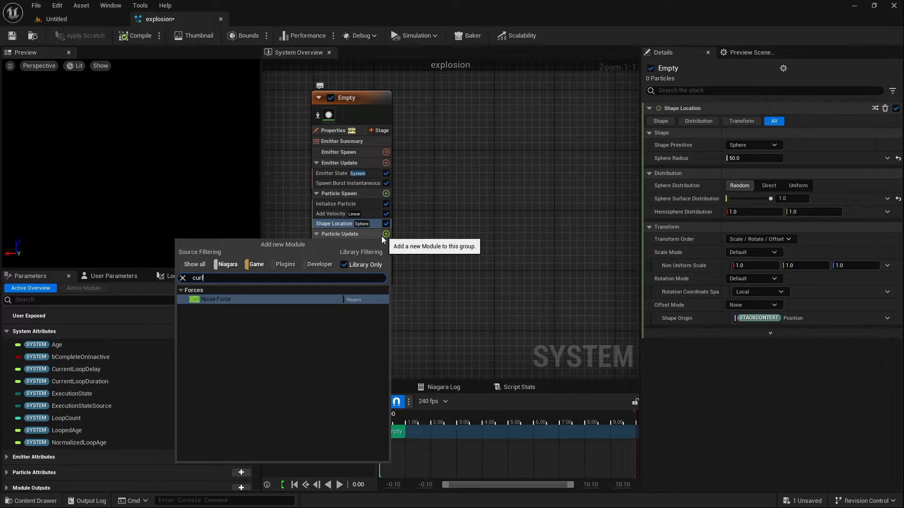
left_click(284, 298)
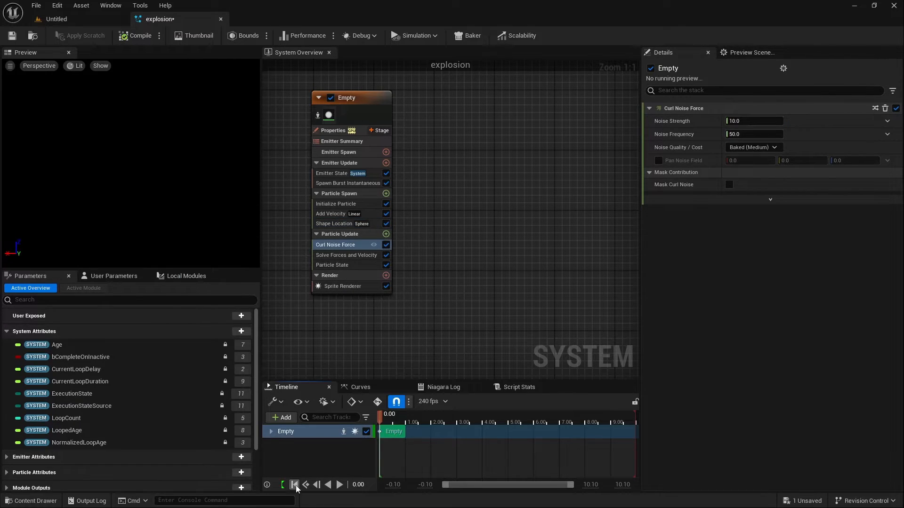
left_click(339, 484)
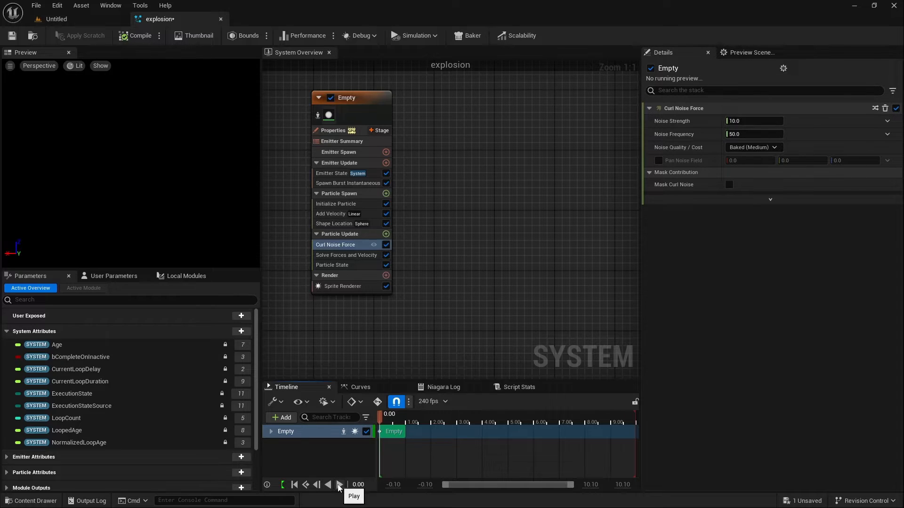
left_click(339, 485)
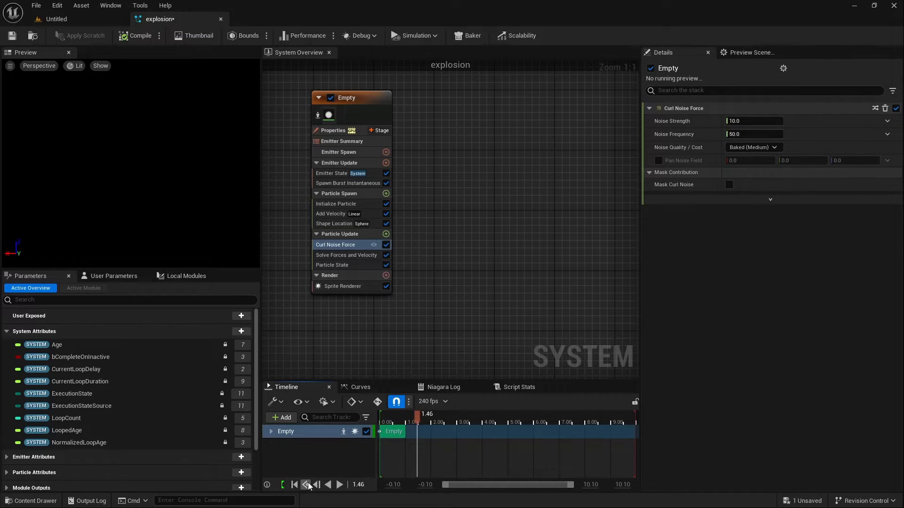
left_click(294, 485)
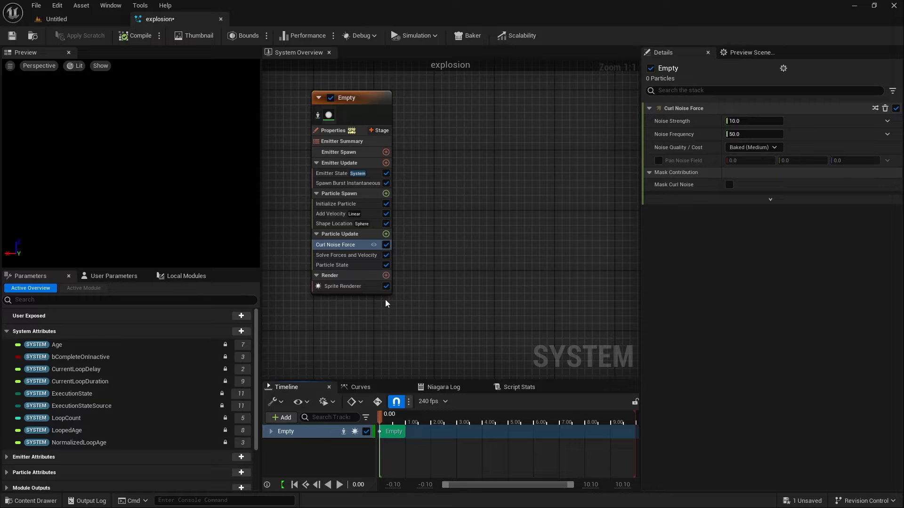
- Set the Curl Noise Force's Noise Strength to 450 and Noise Frequency to 40, then preview the simulation and rewind it
left_click(742, 121)
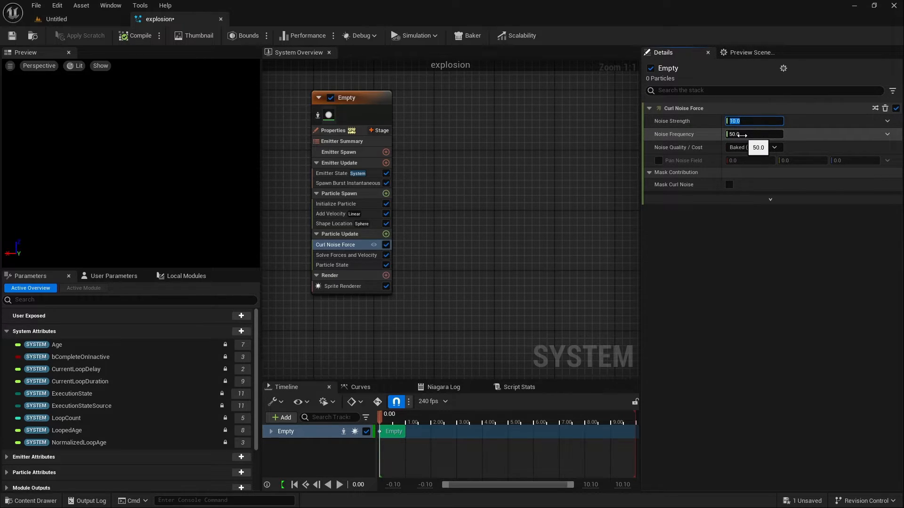
type("450")
key("Return")
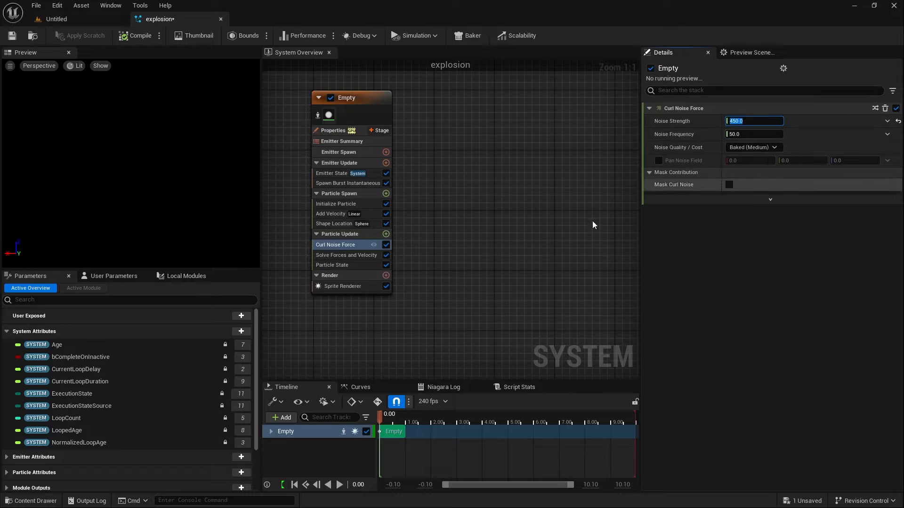
left_click(738, 135)
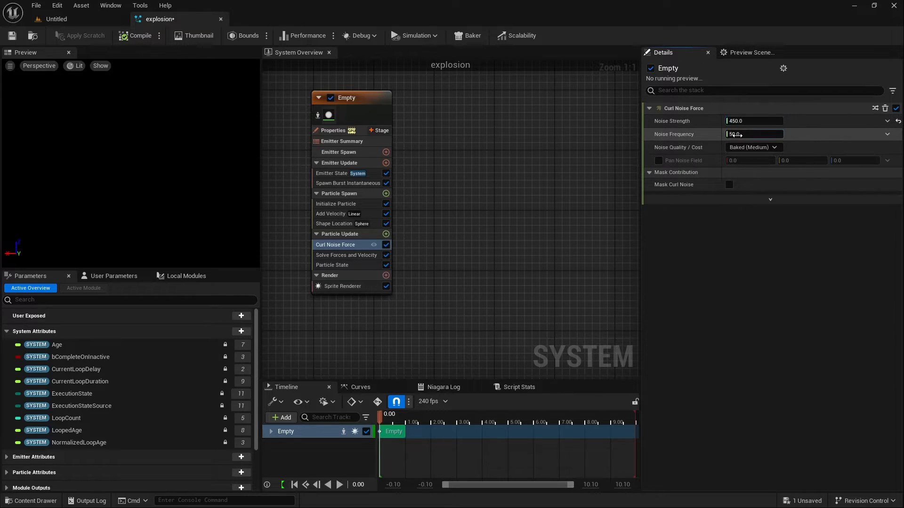
type("40")
key("Return")
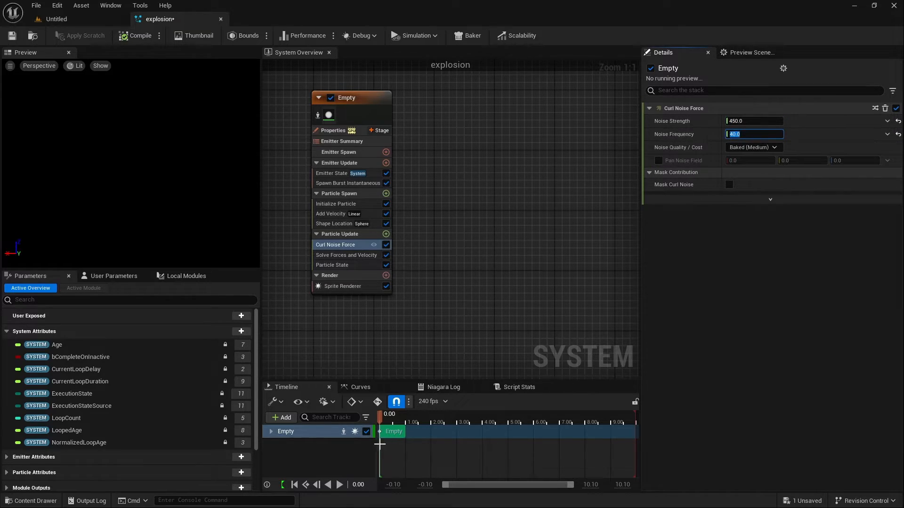
left_click(340, 486)
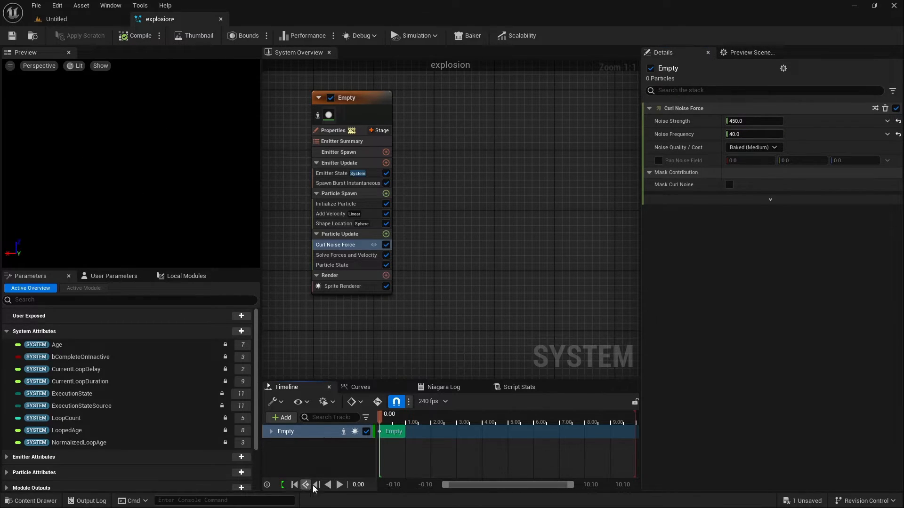
left_click(340, 486)
left_click(295, 485)
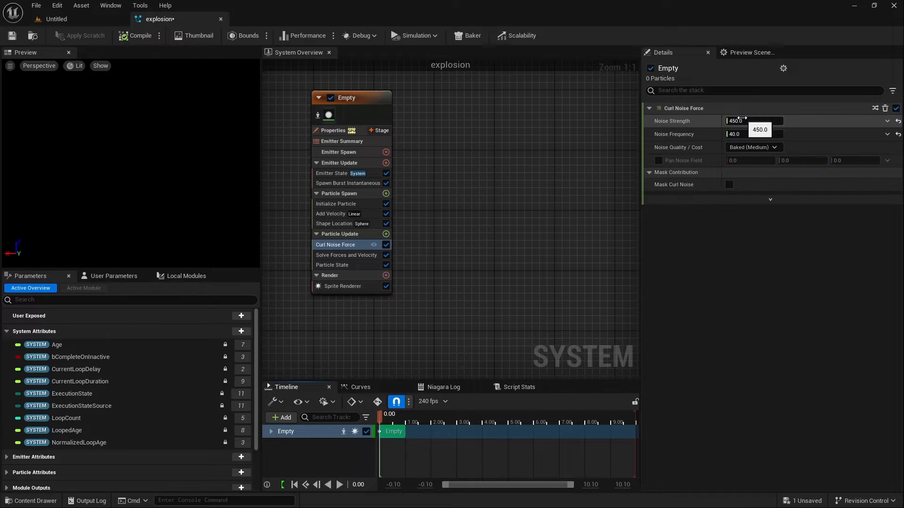
- Set the Curl Noise Force's Noise Strength to 400
left_click(742, 119)
type("400")
key("Return")
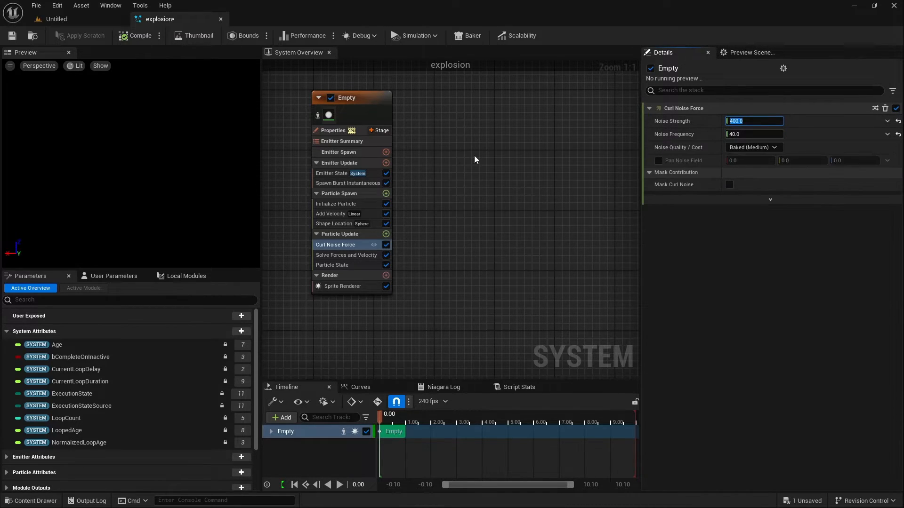
- Add a second Curl Noise Force module to the emitter's Particle Update group
left_click(386, 234)
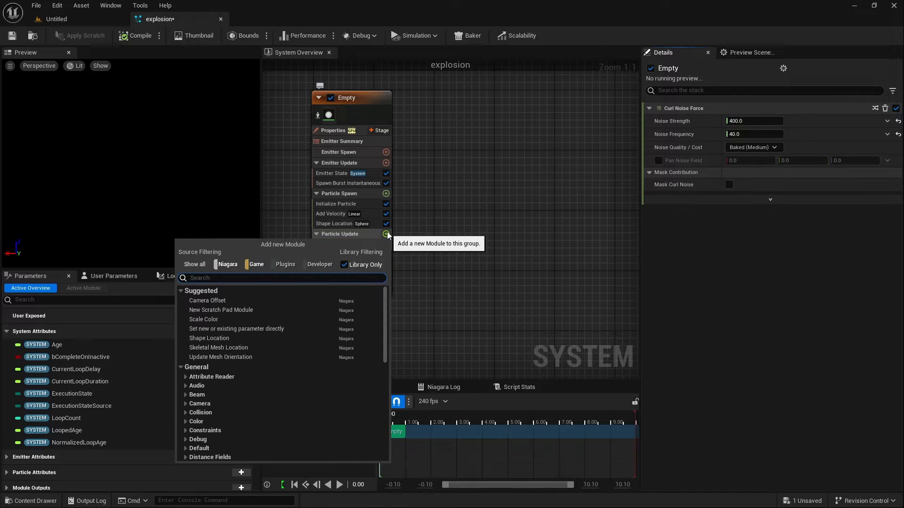
type("curl")
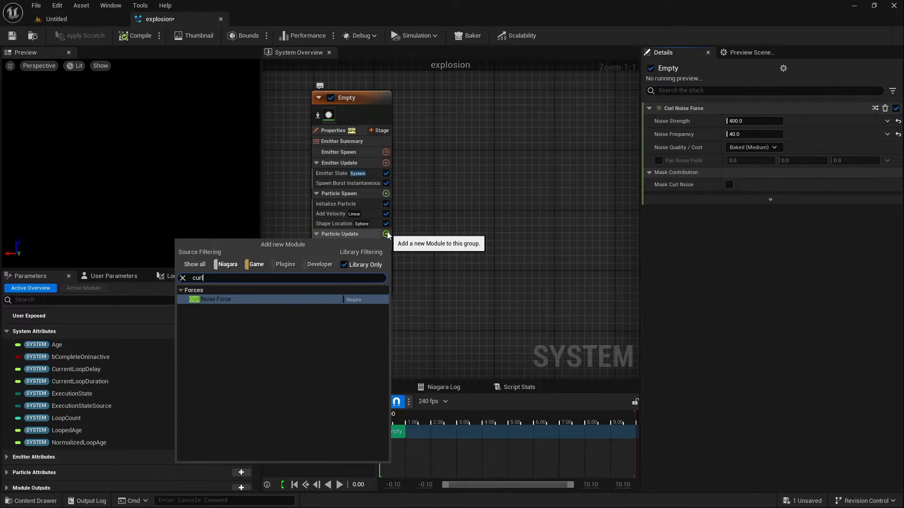
left_click(304, 299)
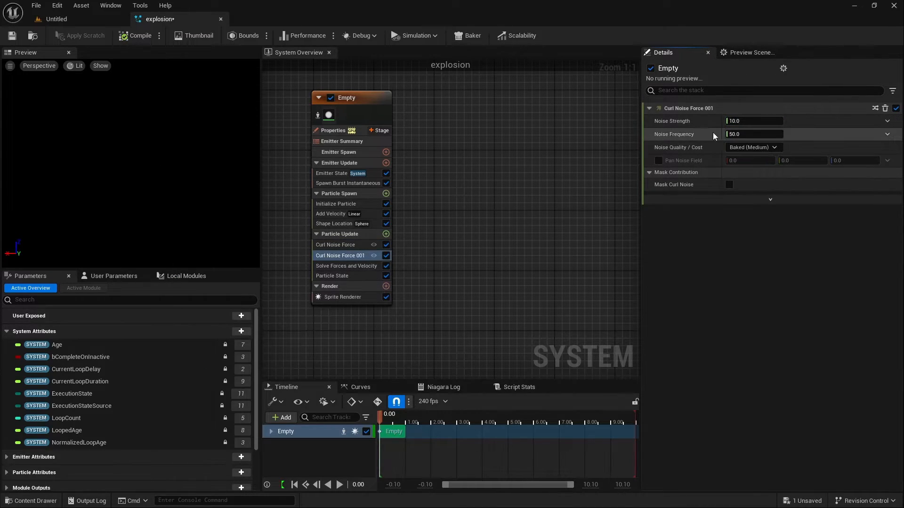
- Set the second Curl Noise Force's Noise Strength to 350 and Noise Frequency to 3
left_click(749, 121)
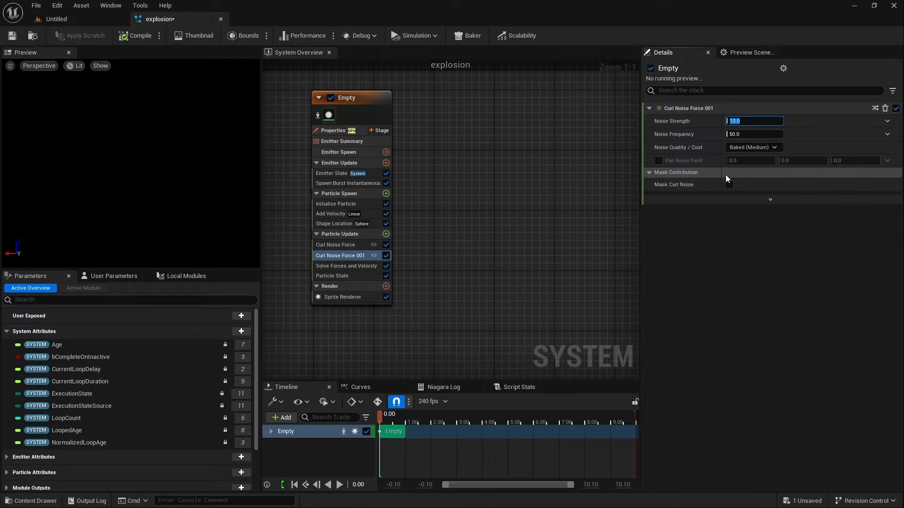
type("350")
left_click(738, 135)
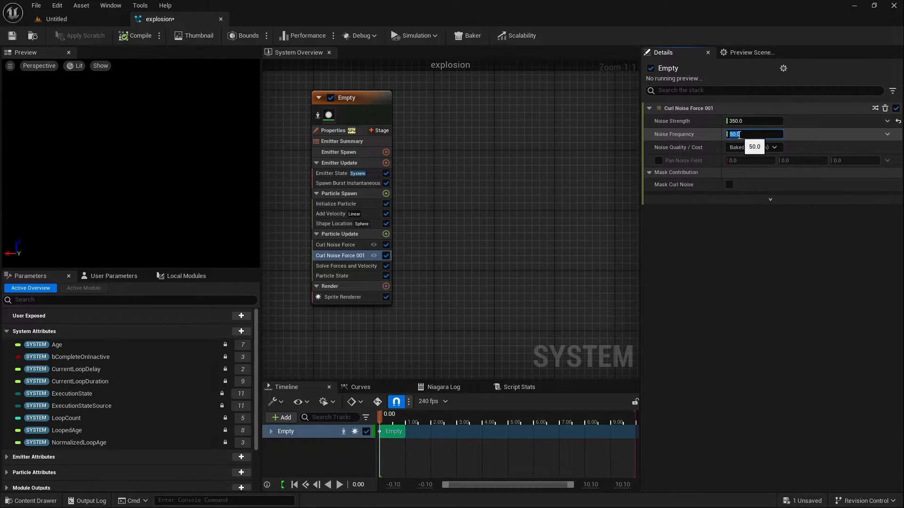
type("5")
key("Return")
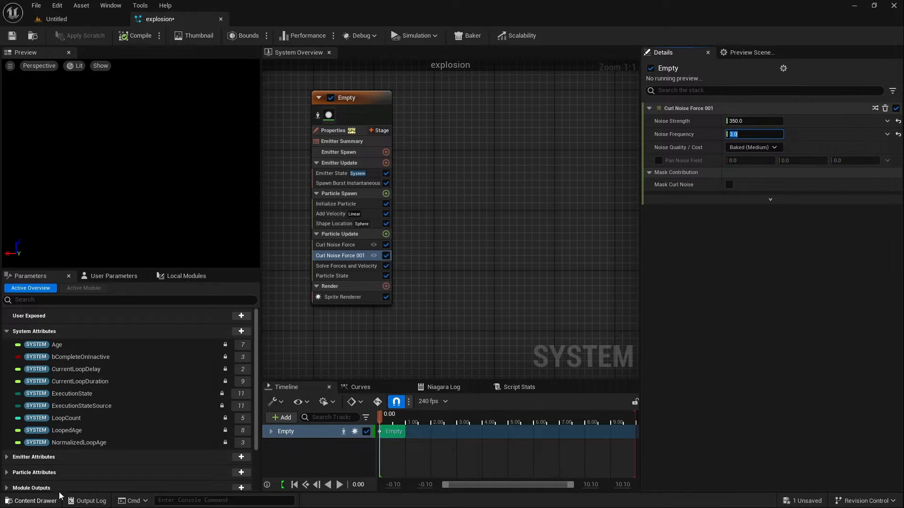
- Play the simulation three times from the start to check the combined curl noise, then rewind it
left_click(299, 485)
left_click(339, 485)
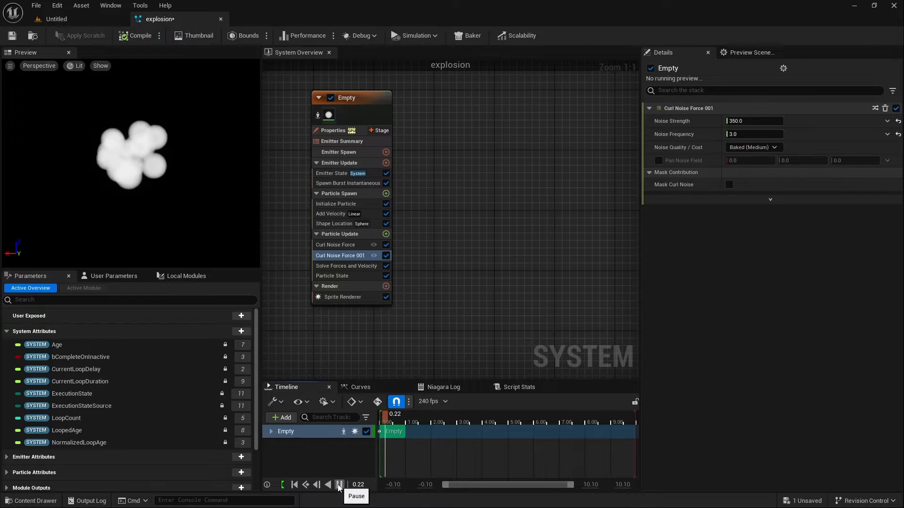
left_click(295, 485)
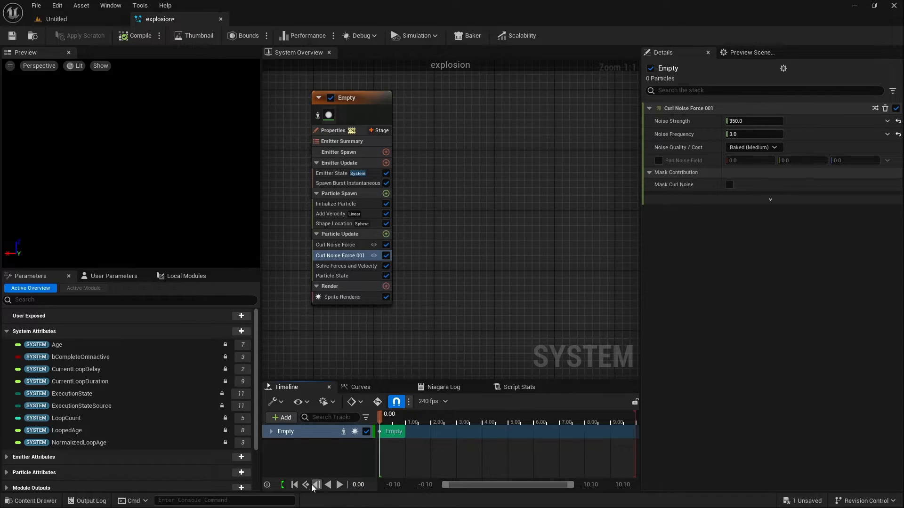
left_click(340, 485)
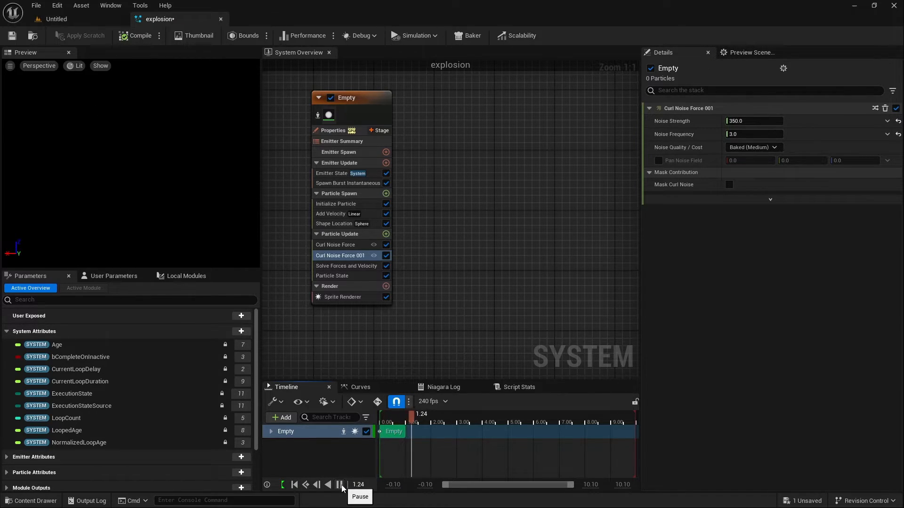
left_click(295, 485)
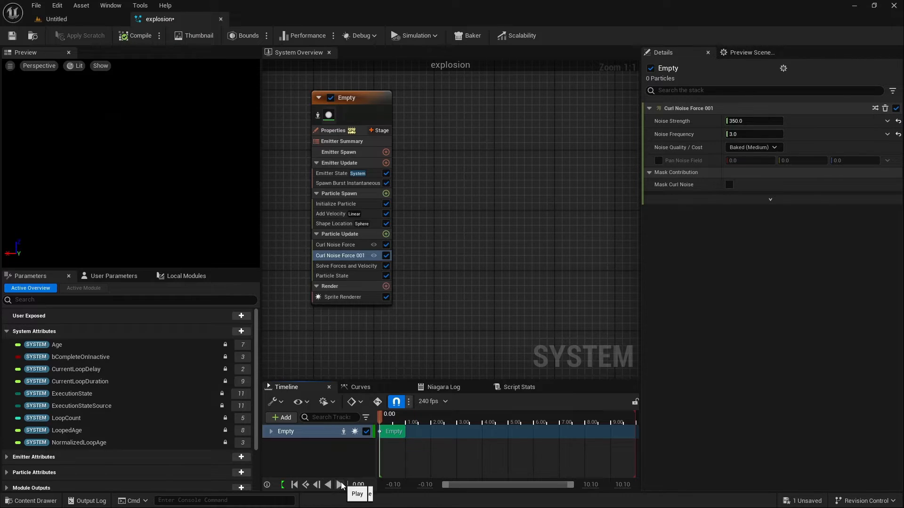
left_click(339, 485)
left_click(340, 485)
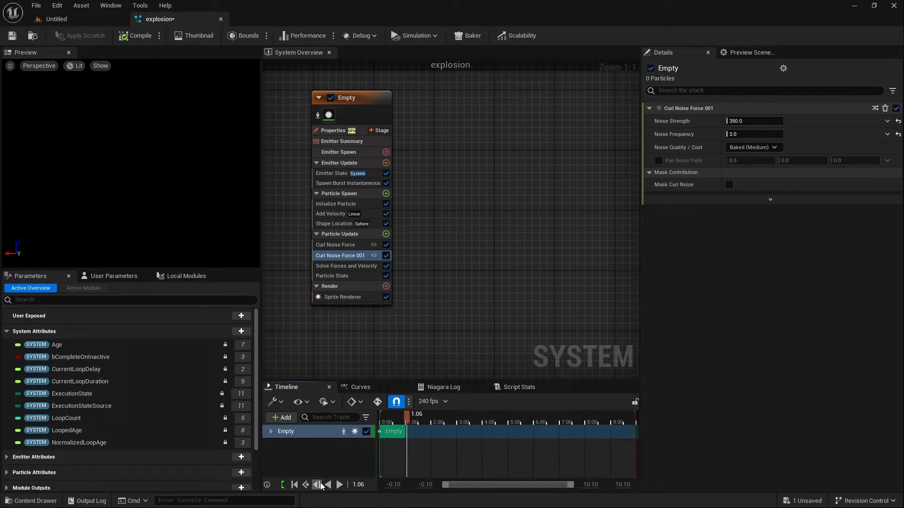
left_click(295, 485)
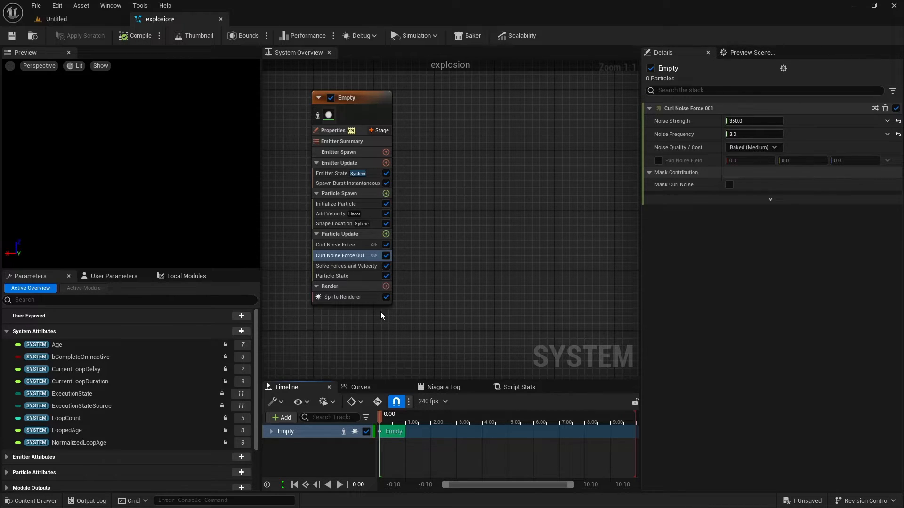
- Add a Set Fluid Source Attributes module to the emitter's Particle Update group
left_click(386, 234)
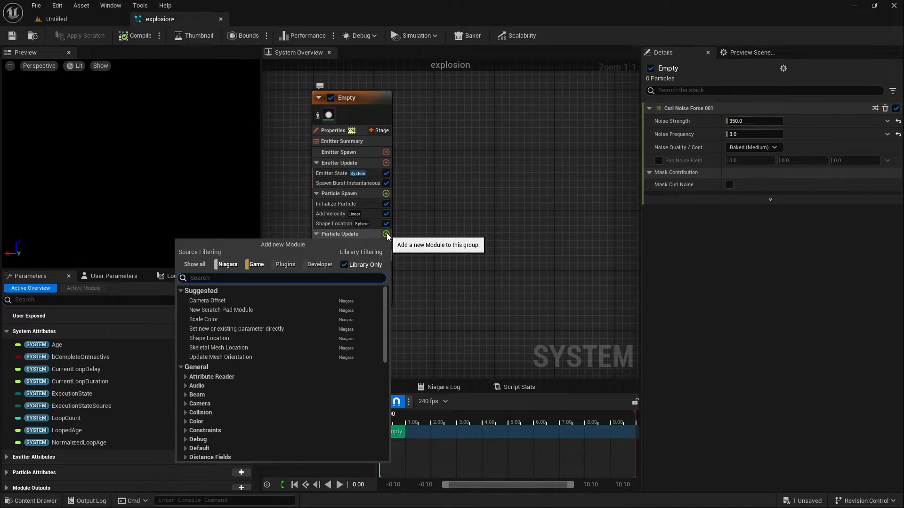
type("fluid")
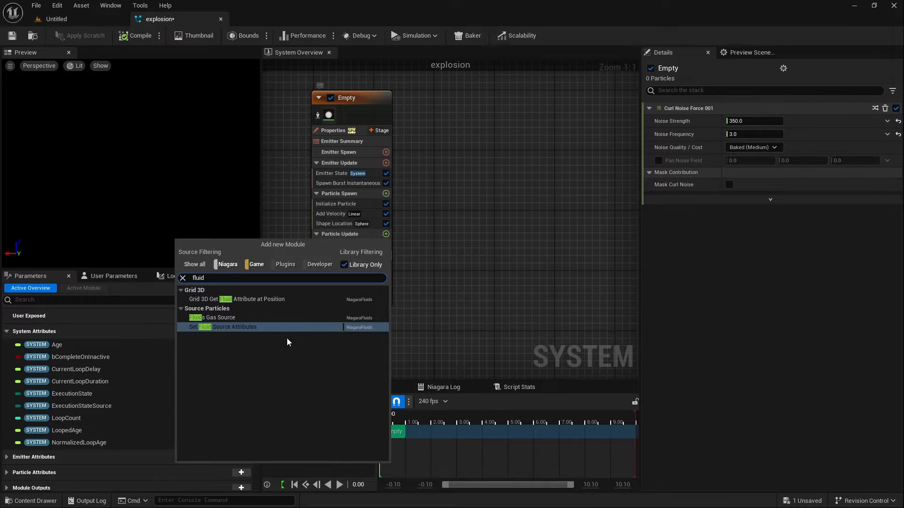
left_click(254, 327)
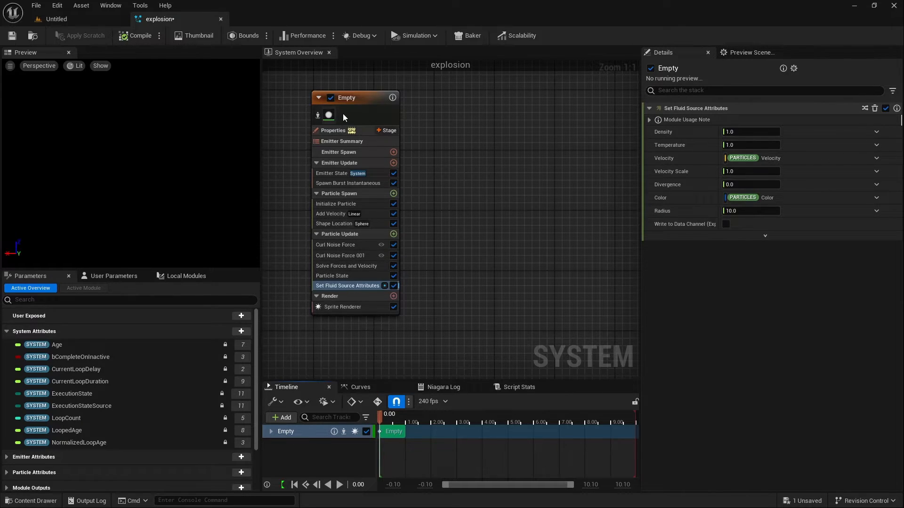
- Rename the Empty emitter as particles_explo
left_click(350, 100)
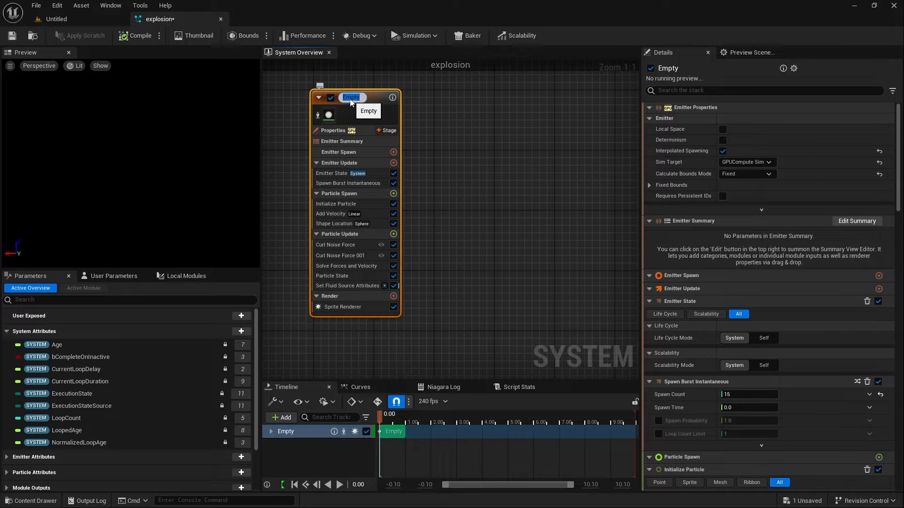
type("particles")
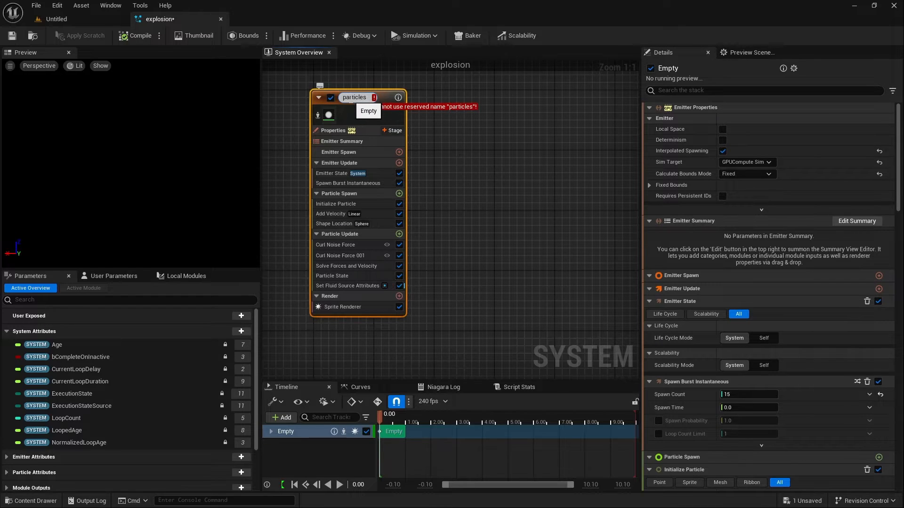
type("_explo")
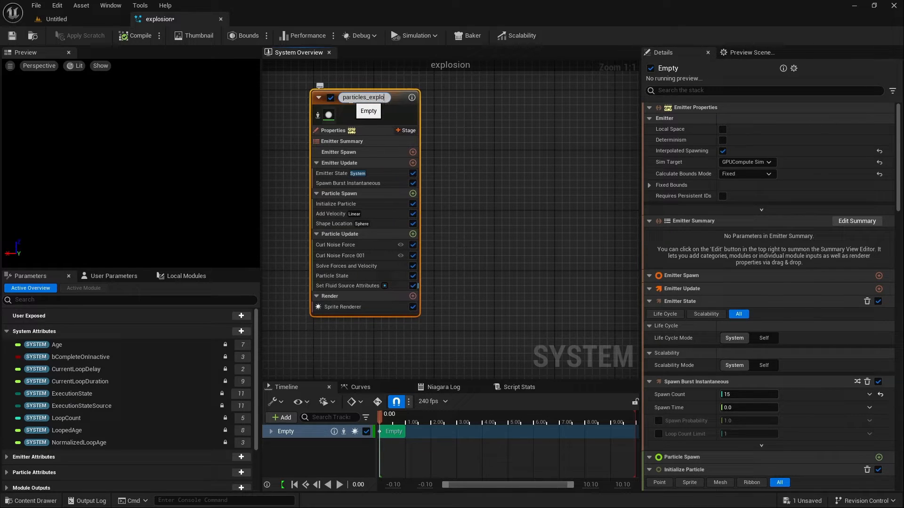
key("Return")
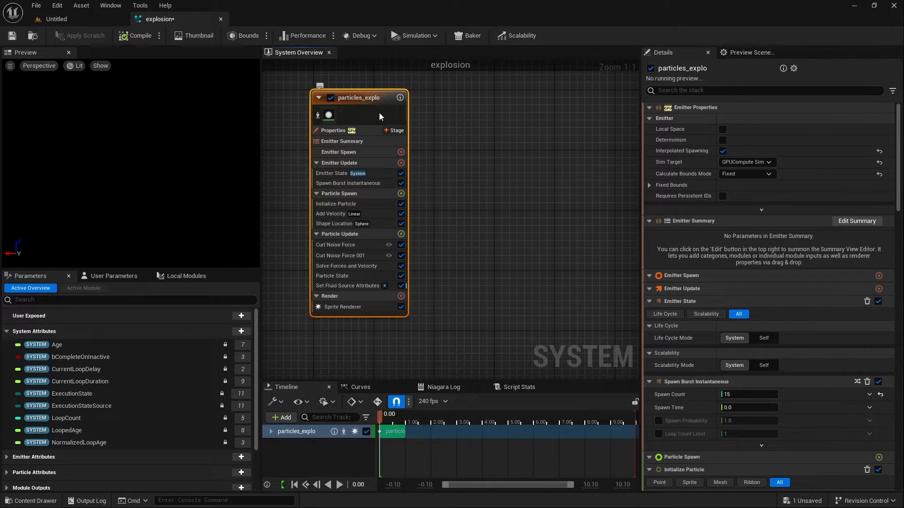
- Add the Grid3D_Gas_Master_Emitter to the system beside the particles_explo emitter
left_click(482, 129)
right_click(479, 129)
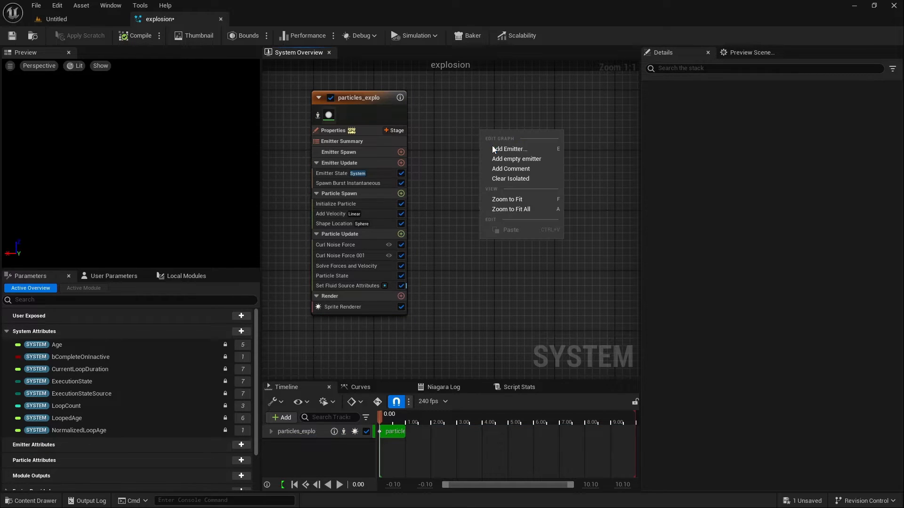
left_click(493, 149)
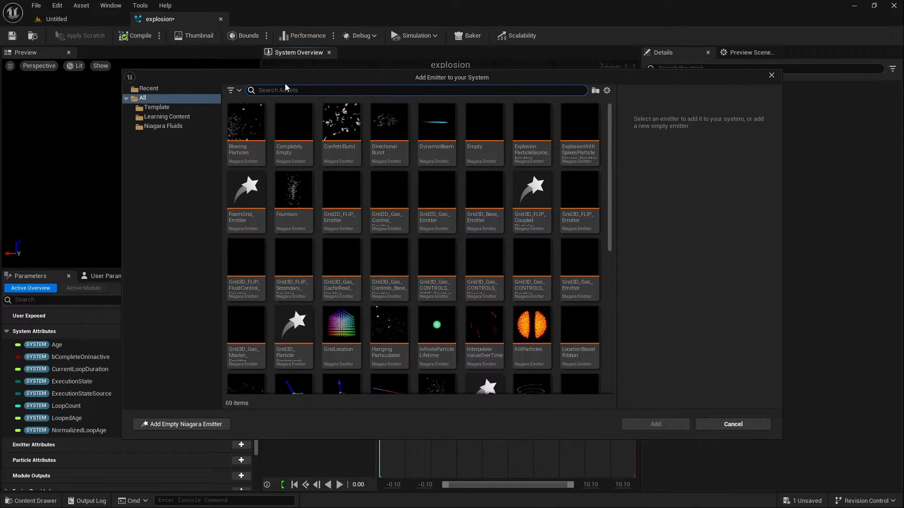
type("maste")
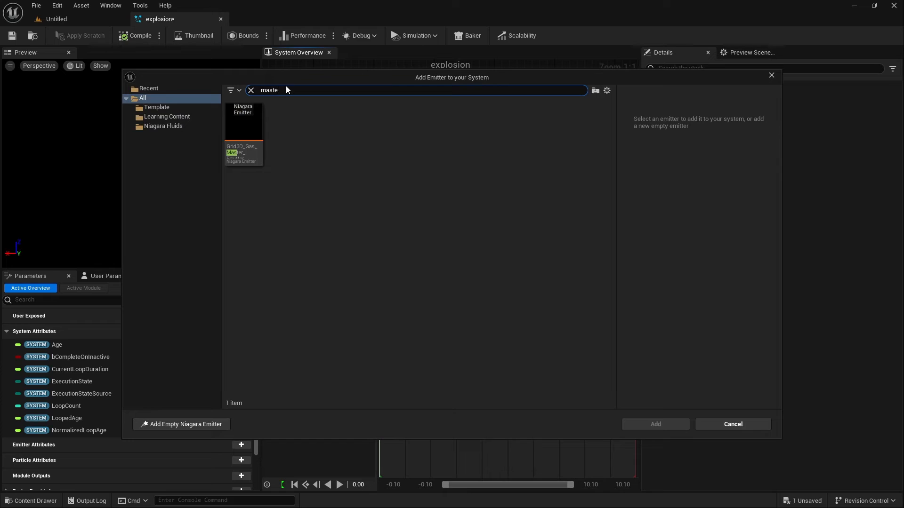
type("r")
left_click(257, 121)
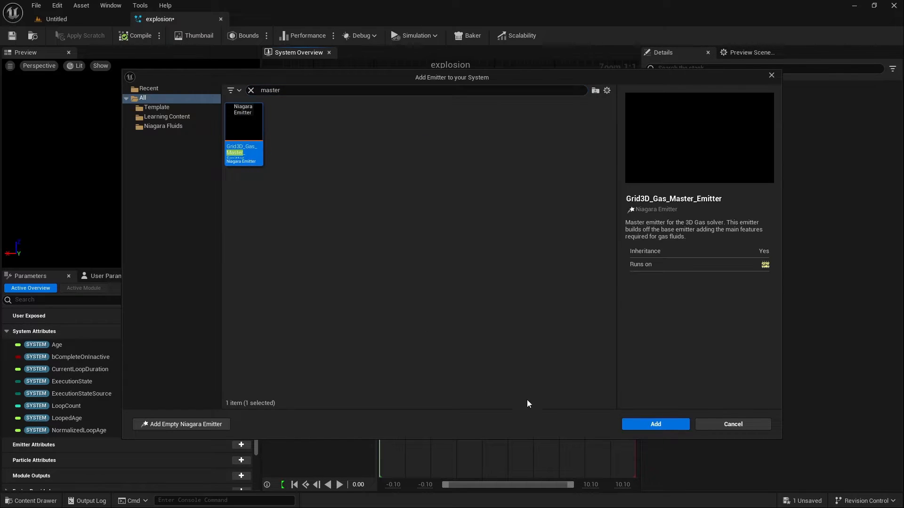
left_click(650, 425)
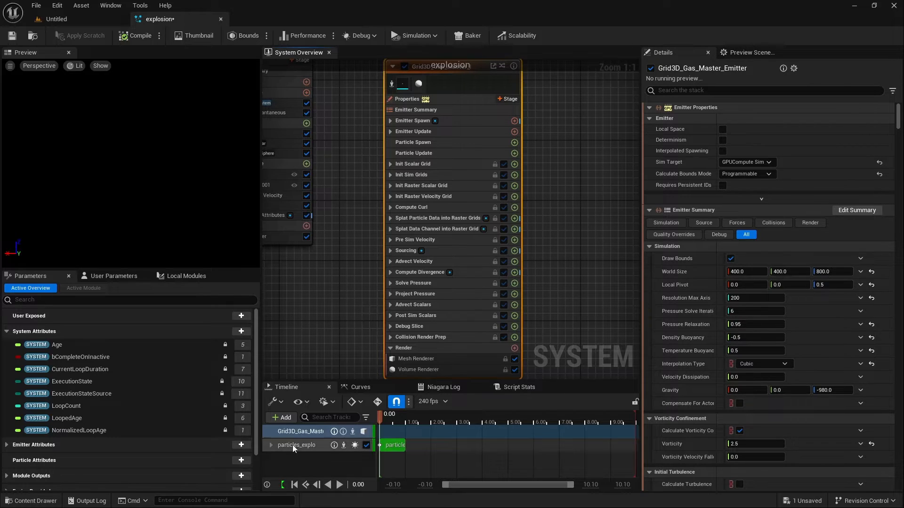
- Rewind the simulation and save all project files from the level editor
left_click(295, 485)
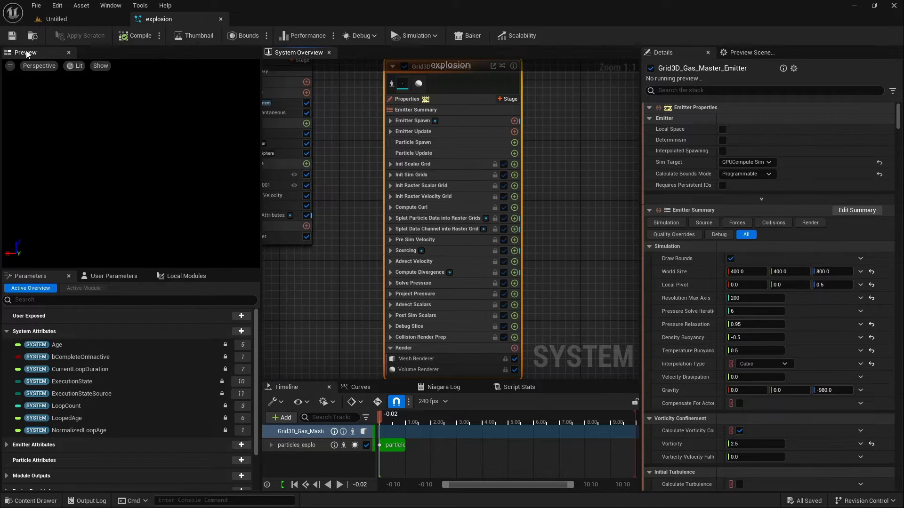
left_click(50, 19)
left_click(35, 5)
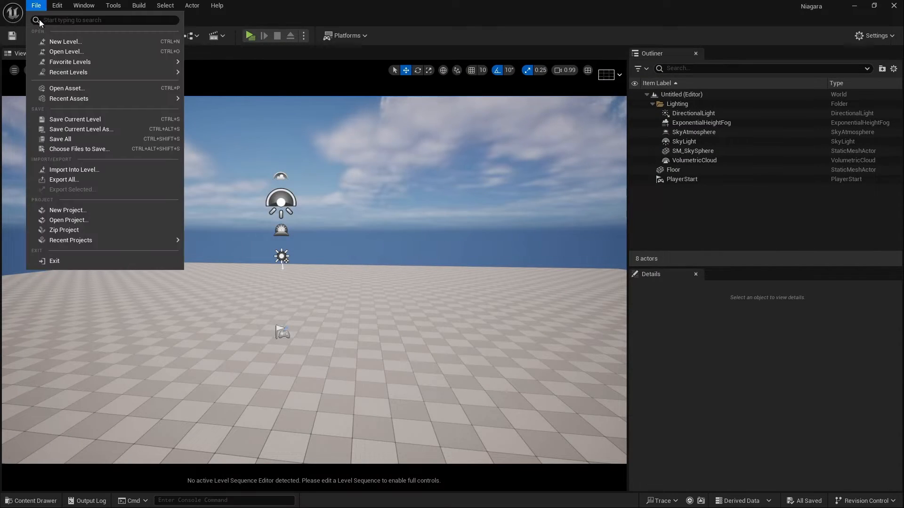
left_click(69, 139)
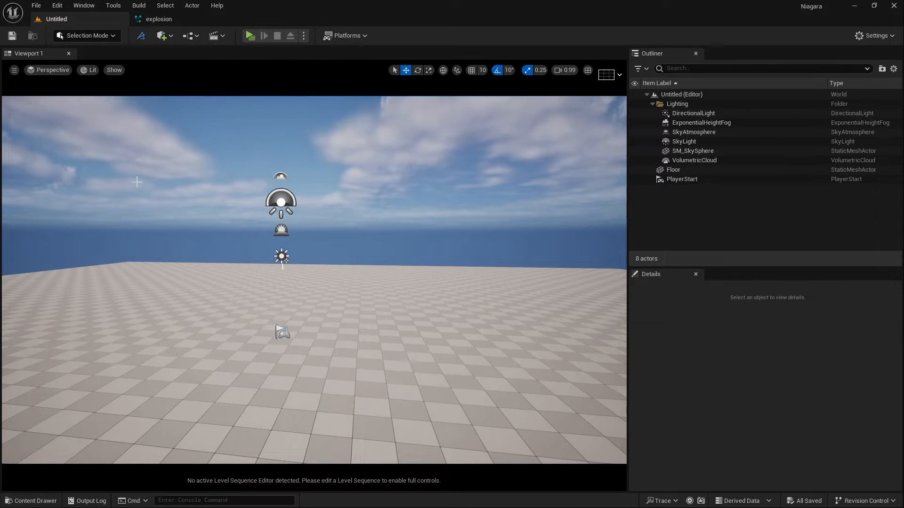
- Return to the explosion system and play the gas simulation twice, examining the smoke inside its bounds from an angled view
left_click(166, 20)
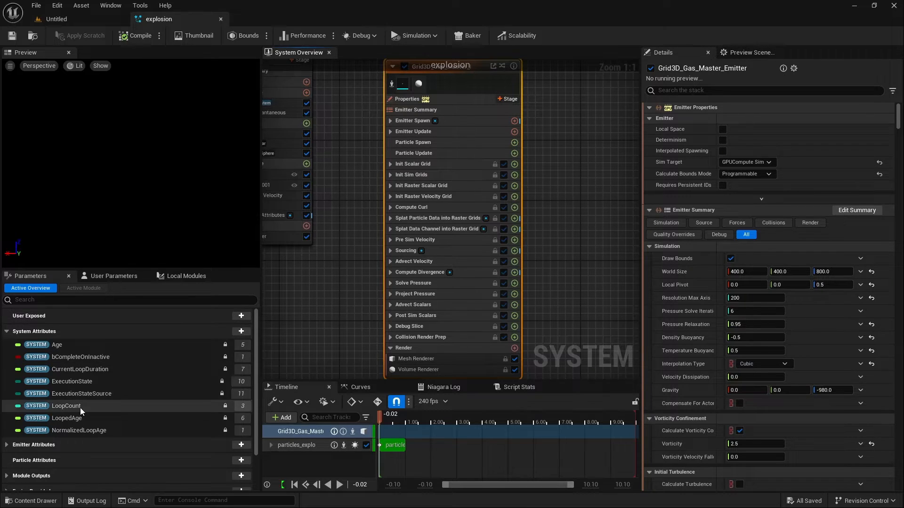
left_click(339, 485)
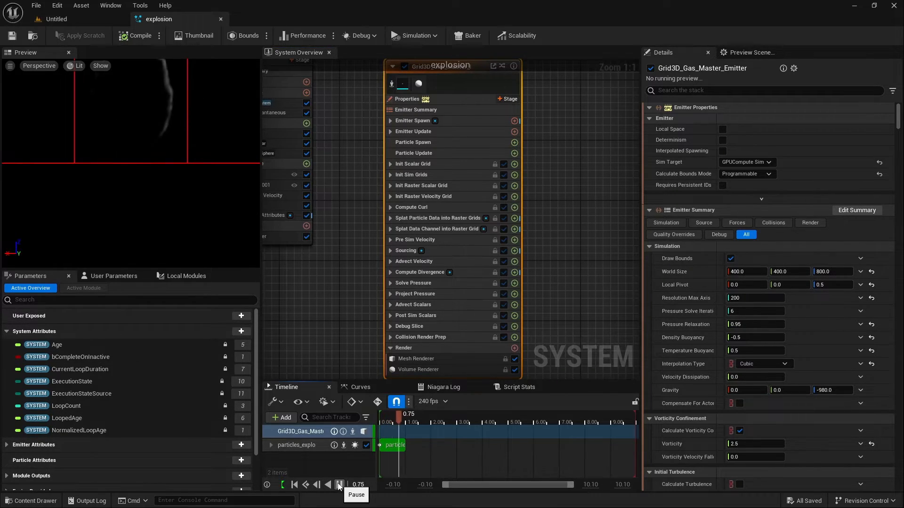
left_click(339, 485)
left_click_drag(128, 196, 302, 145)
left_click_drag(254, 169, 237, 171)
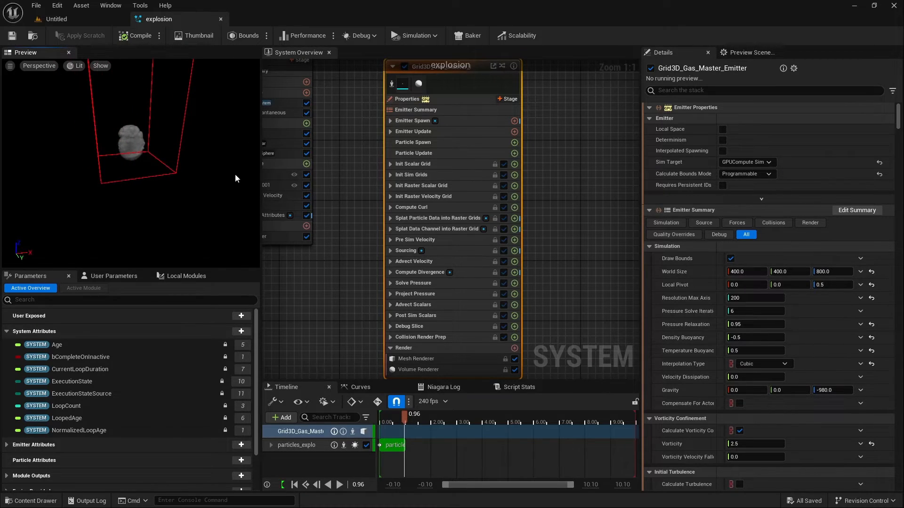
left_click(295, 486)
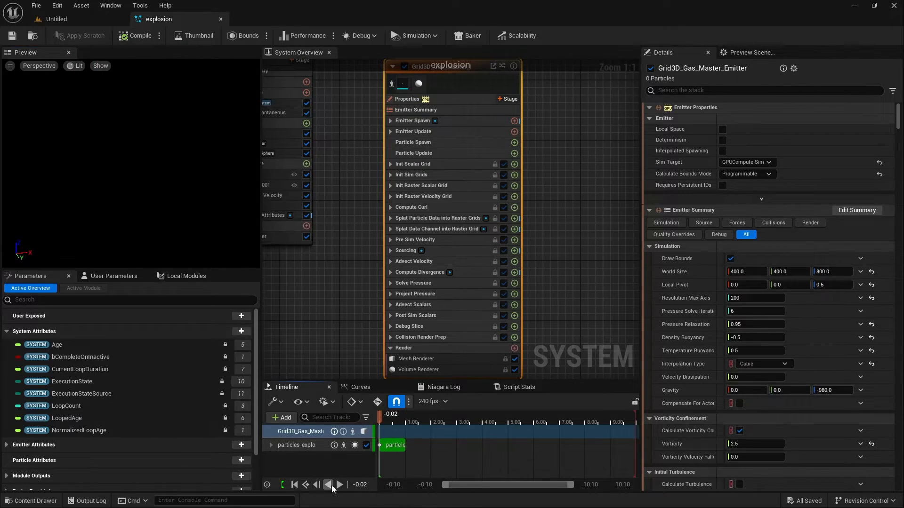
left_click(340, 486)
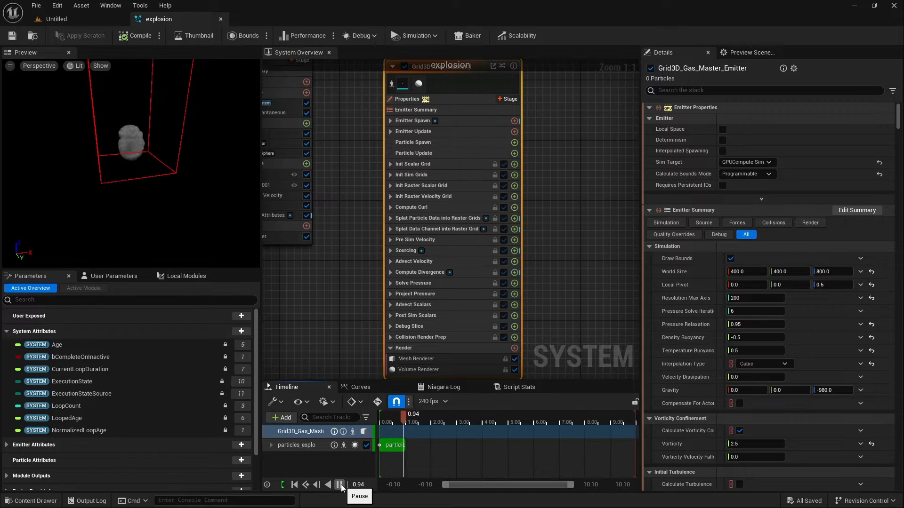
left_click(339, 485)
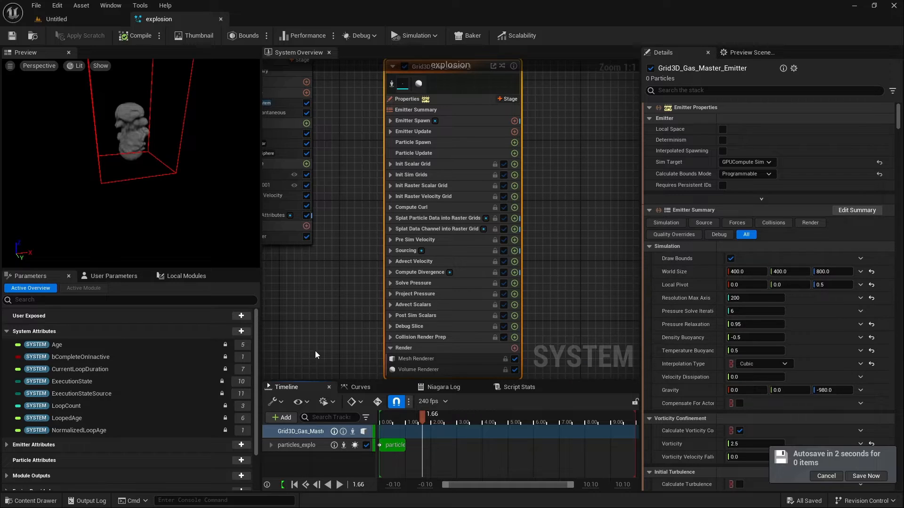
- Disable the gas emitter's Sphere Source and set its Particle Source Type to Emitter
left_click(702, 222)
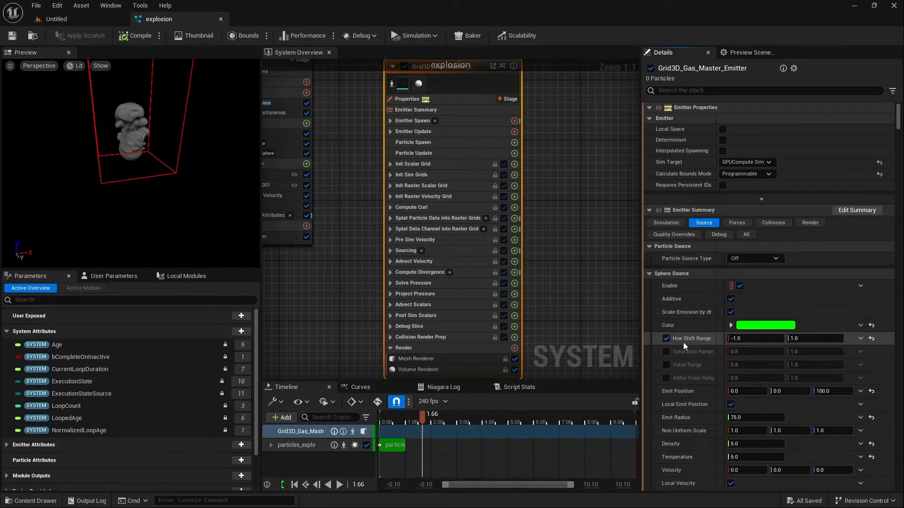
scroll(699, 400, "down", 2)
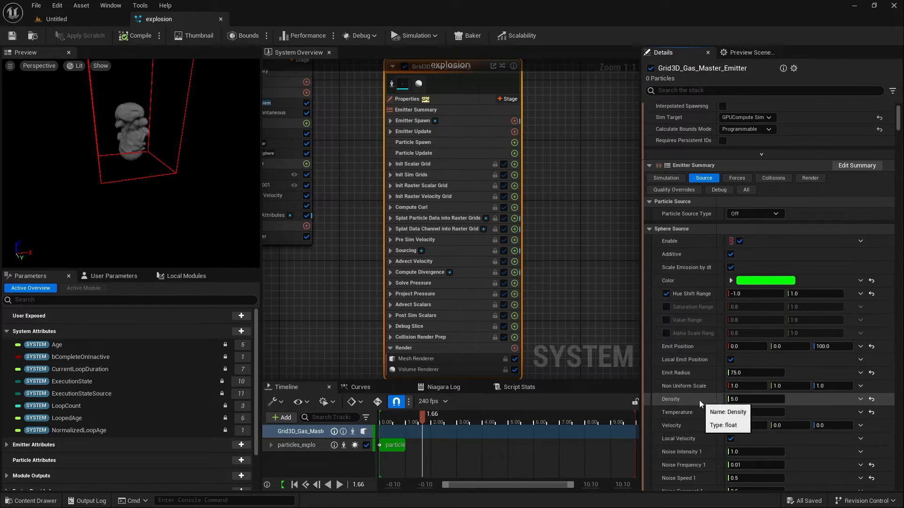
scroll(708, 302, "up", 2)
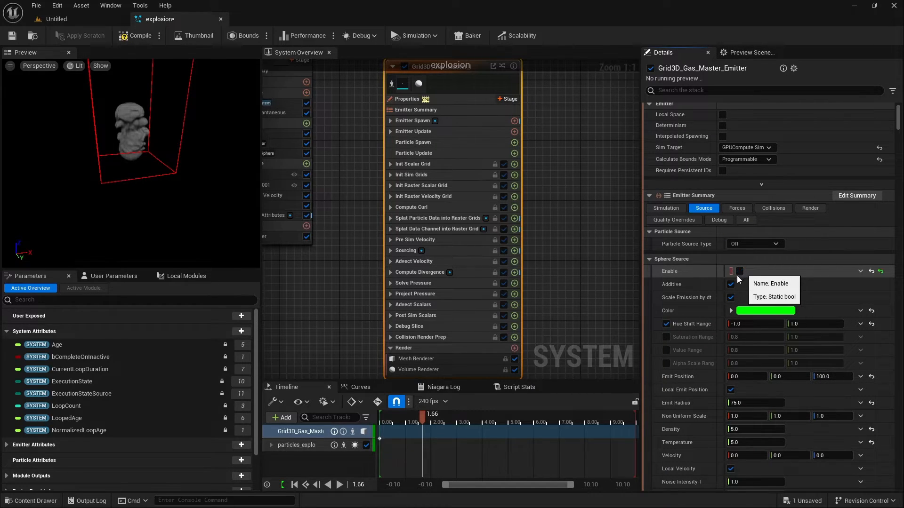
left_click(739, 272)
left_click(746, 248)
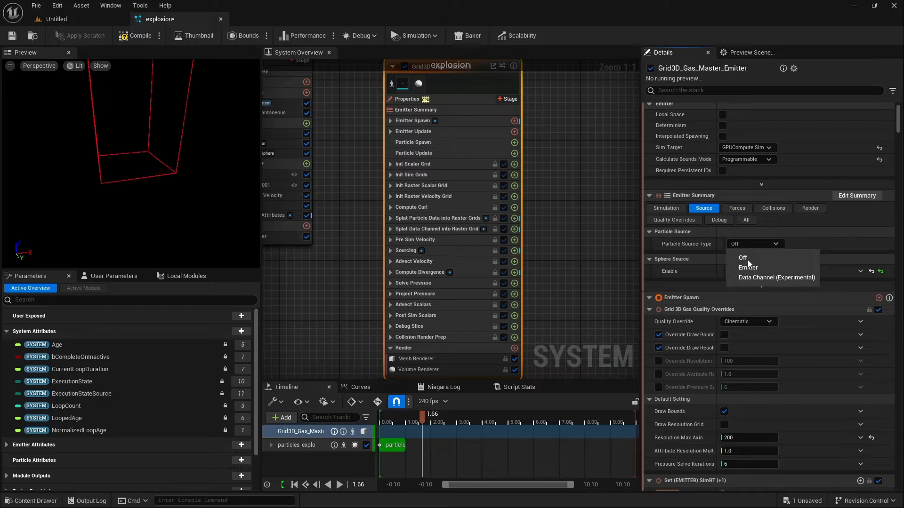
left_click(748, 267)
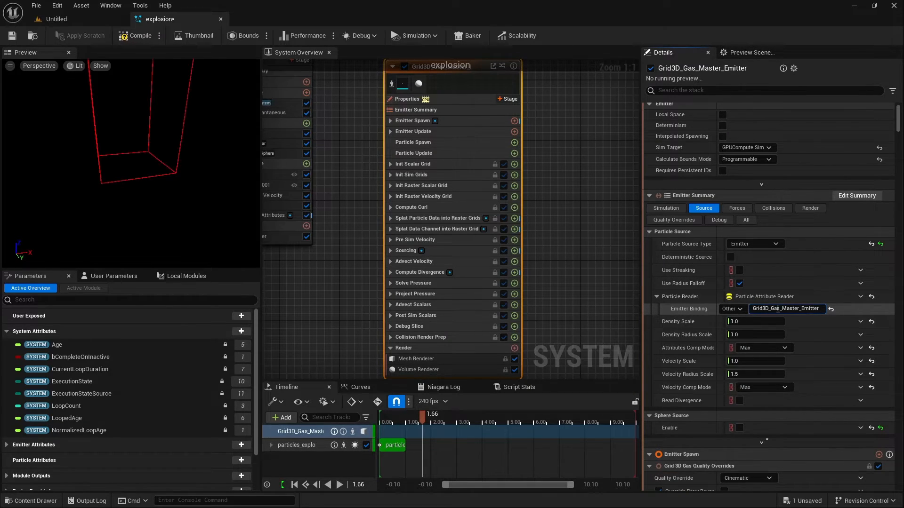
- Bind the gas emitter's Particle Reader to the particles_explo emitter
type("p")
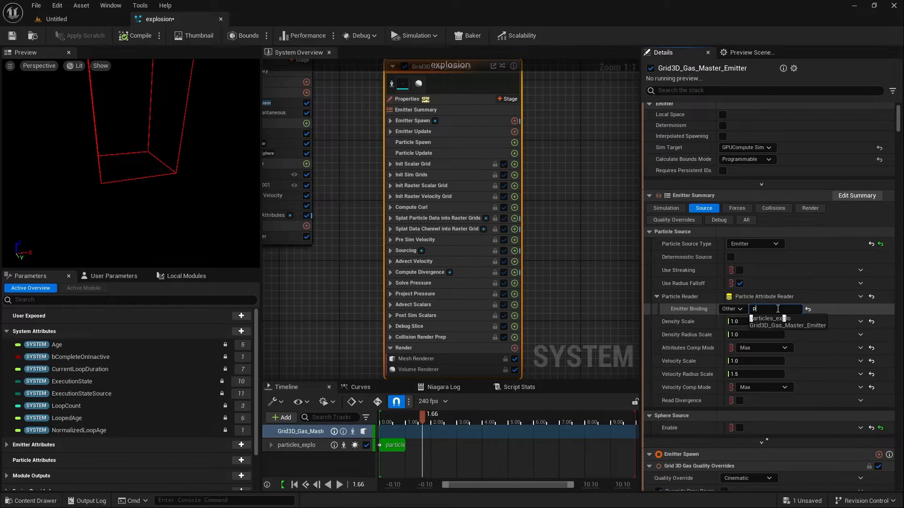
type("art")
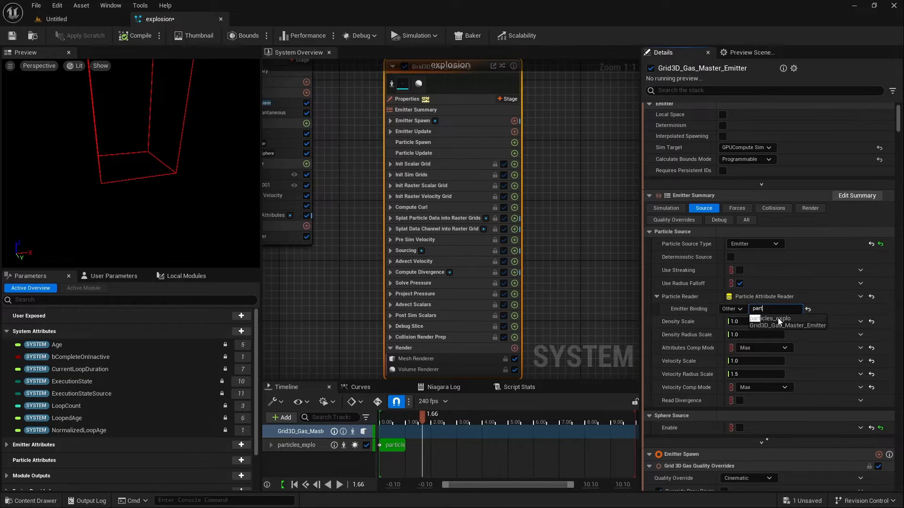
left_click(778, 318)
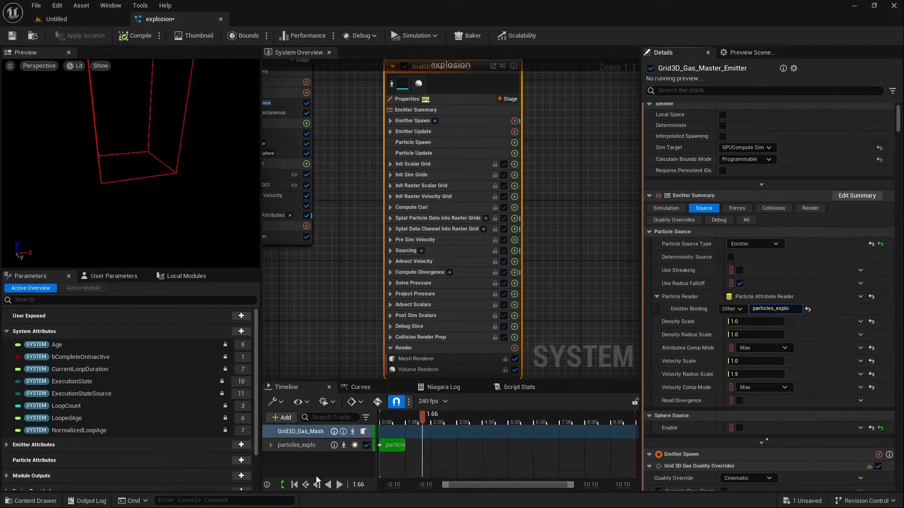
- Play the gas simulation twice, restarting it from the beginning, to examine the smoke sourced from the particles
left_click(339, 484)
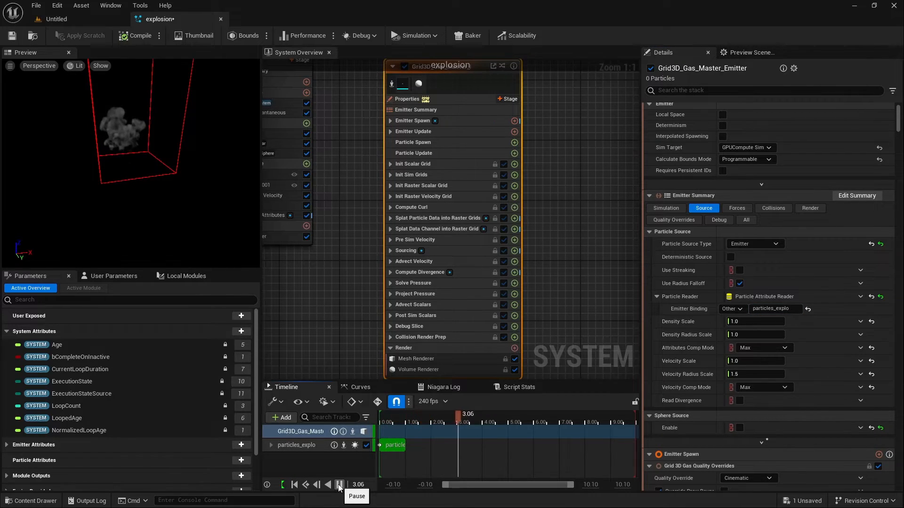
left_click(339, 484)
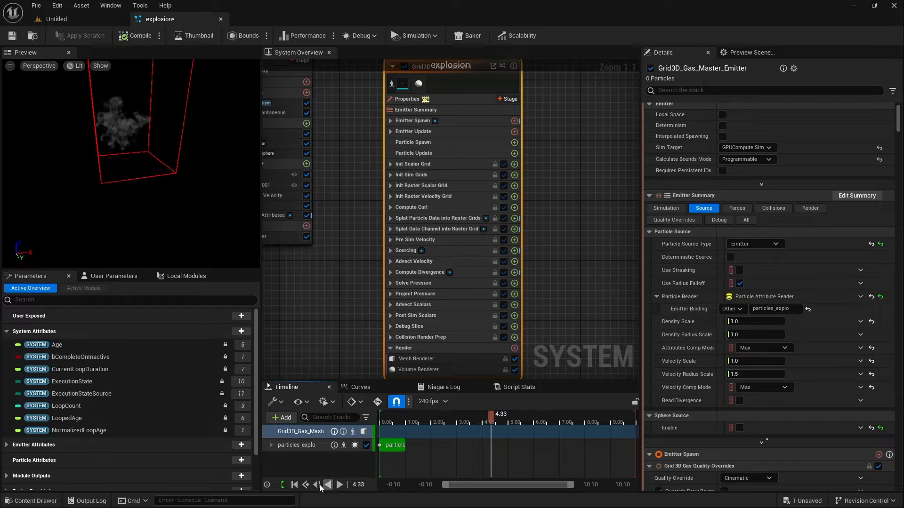
left_click(294, 485)
left_click(339, 484)
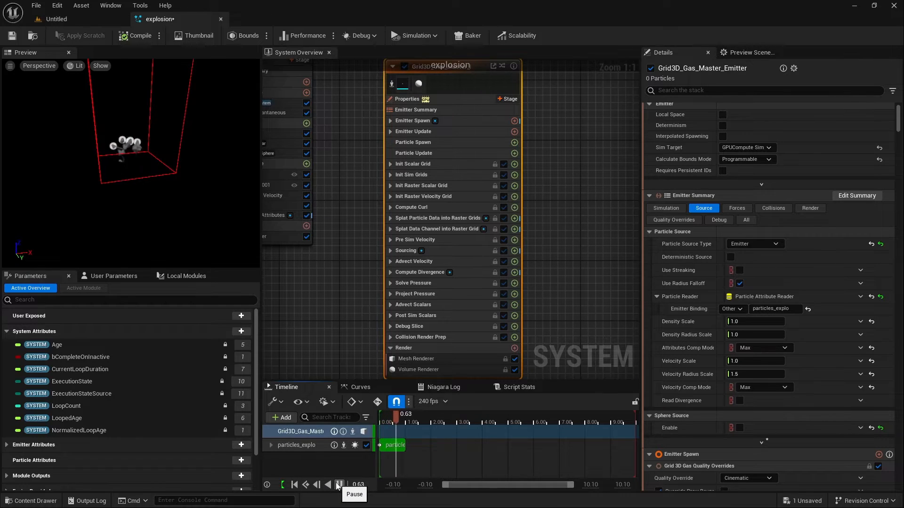
left_click(338, 485)
right_click_drag(299, 276, 362, 294)
scroll(682, 261, "up", 1)
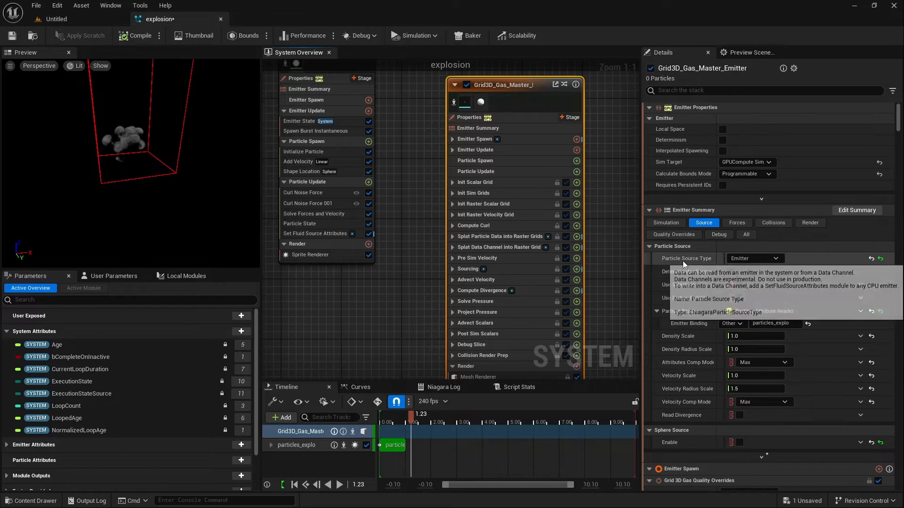
- Try a World Size of 600 in X and Y for the gas simulation
left_click(674, 223)
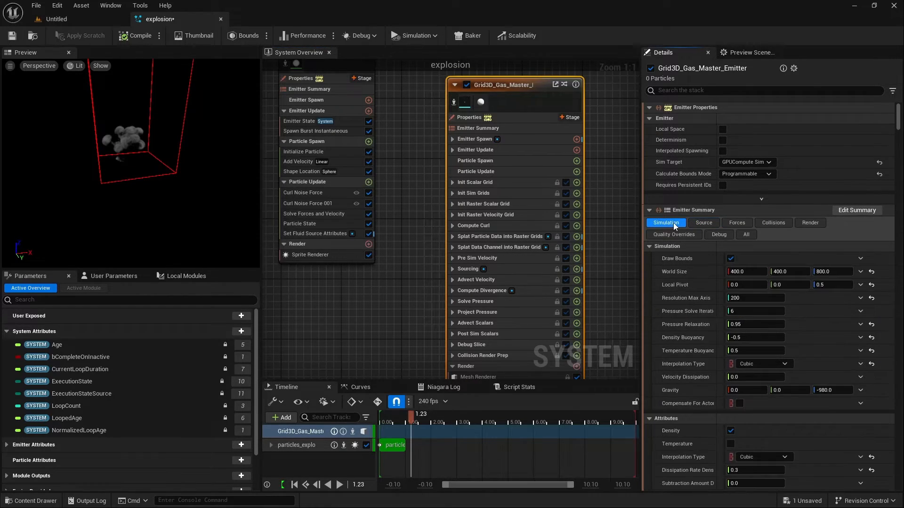
left_click(753, 273)
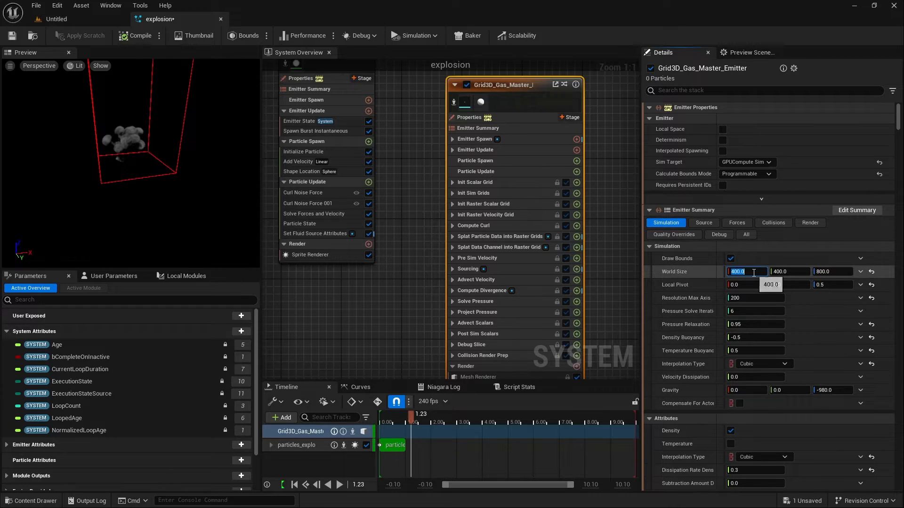
type("600")
key("Tab")
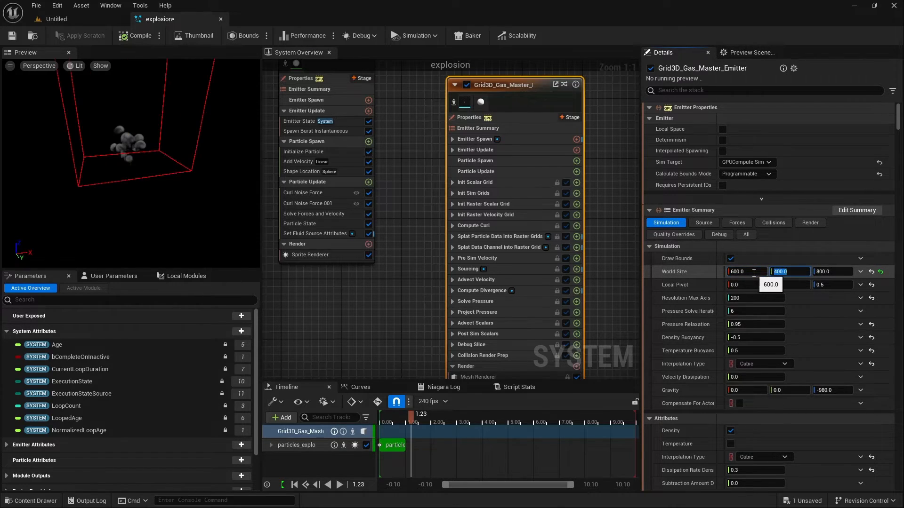
type("600")
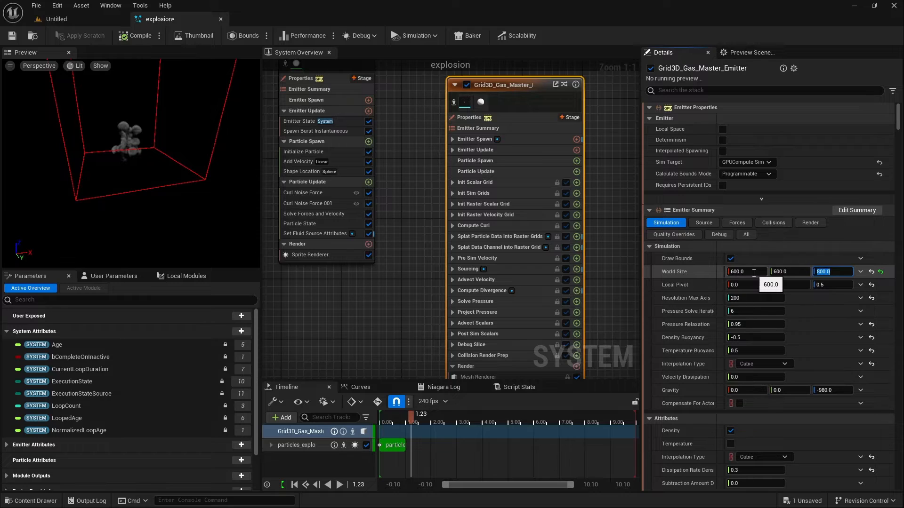
left_click_drag(754, 273, 730, 273)
- Set the gas simulation's World Size to 800, 800 and 1200
left_click(746, 272)
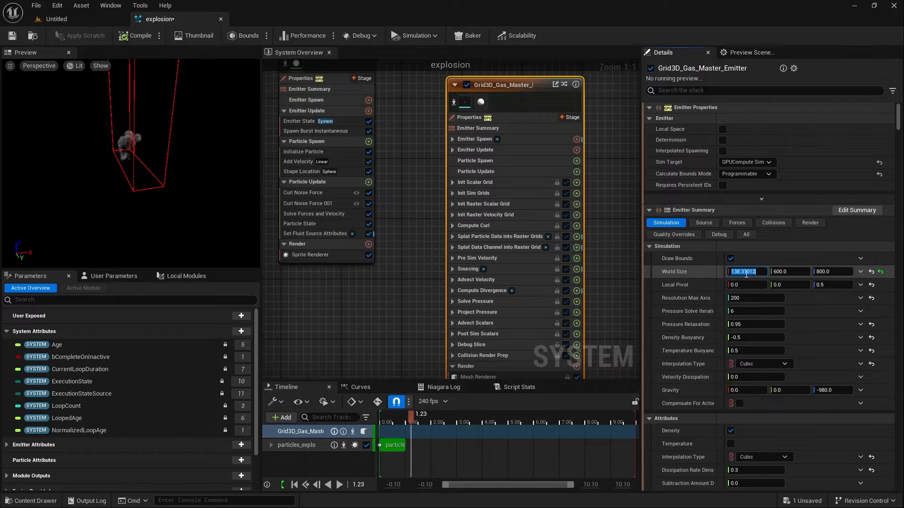
type("800")
key("Tab")
type("800")
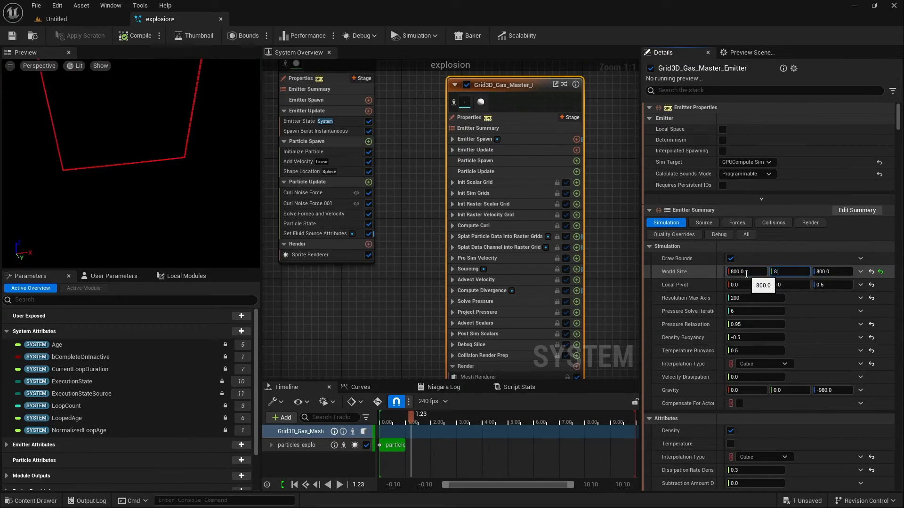
key("Tab")
type("11")
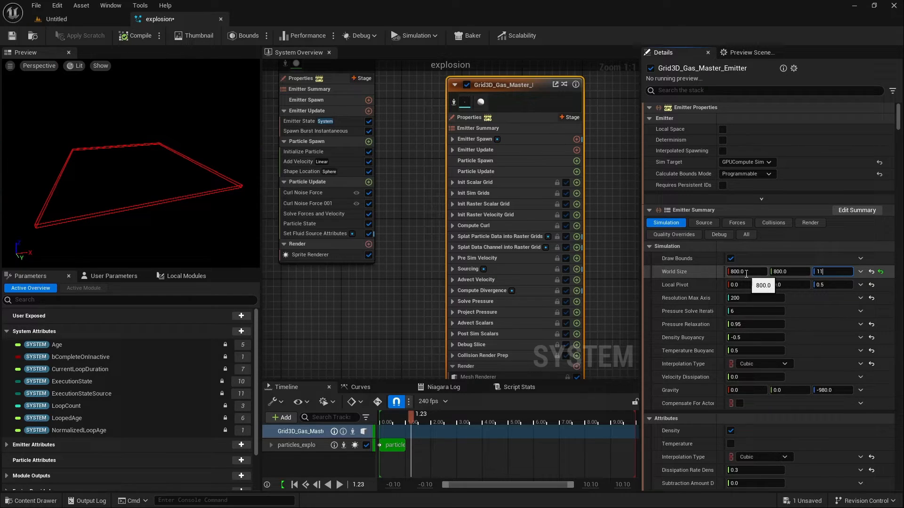
key("BackSpace")
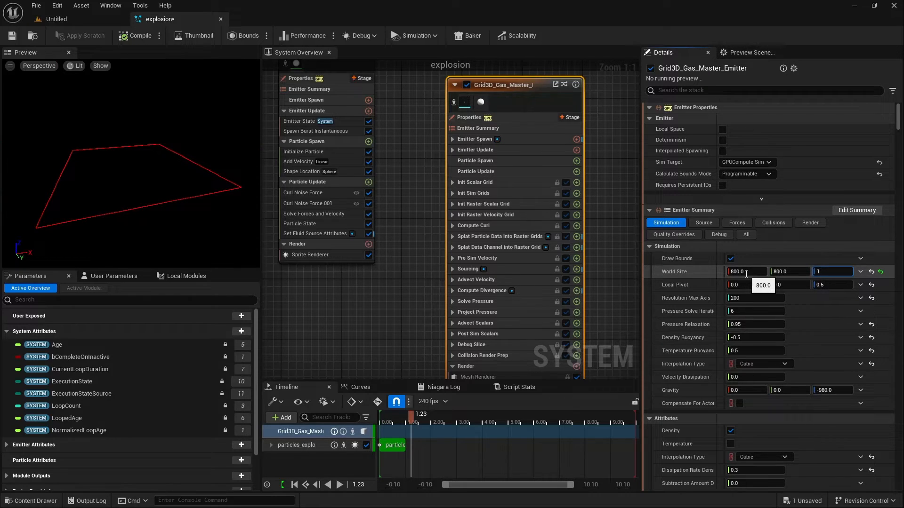
type("200")
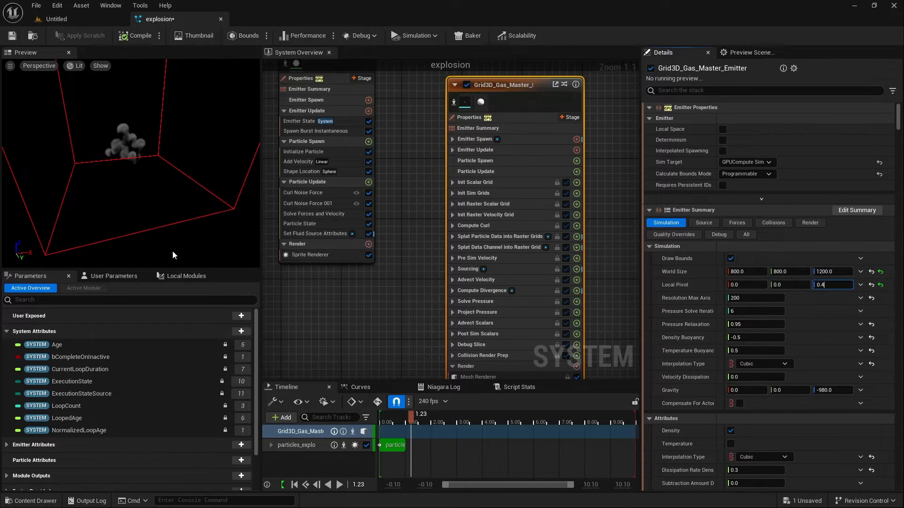
- Disable the Sprite Renderer of the particles_explo emitter and save the explosion system
left_click(366, 255)
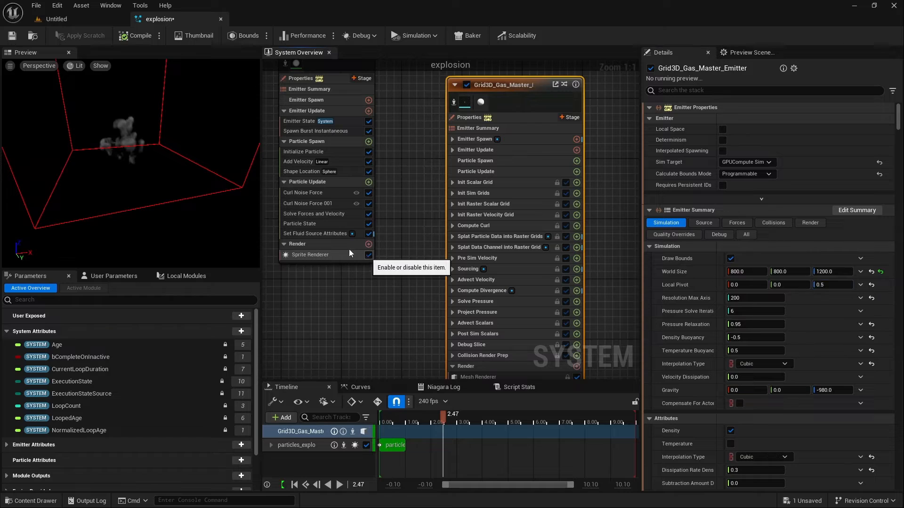
left_click(12, 35)
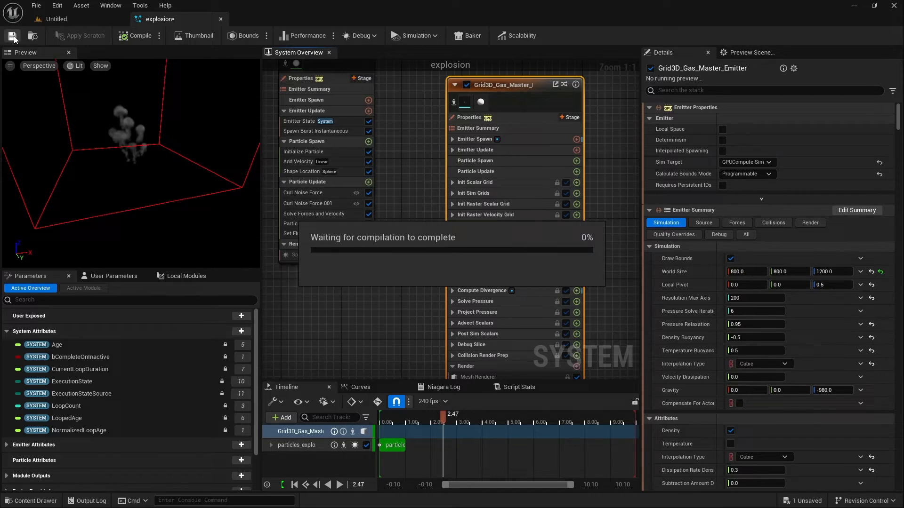
- Switch to the Untitled level, place the explosion system on the floor and raise it to about 31.6 in Z
left_click(69, 22)
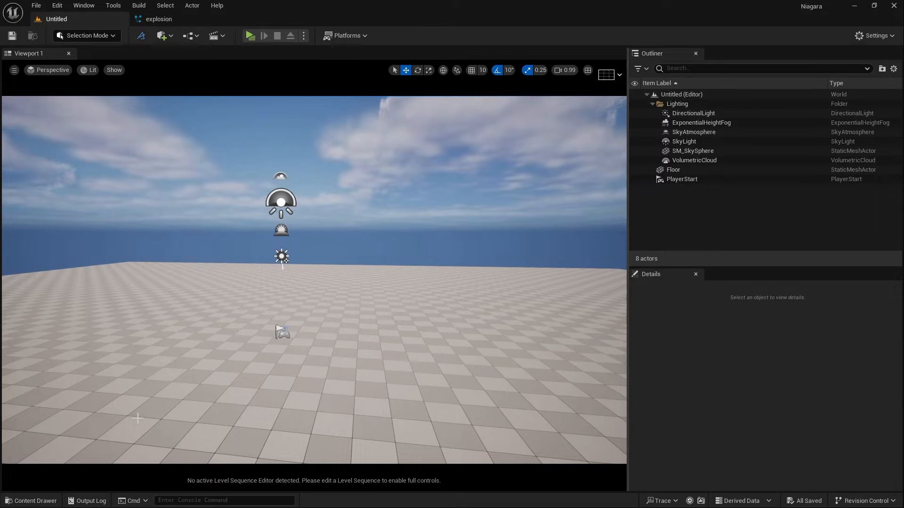
left_click(30, 501)
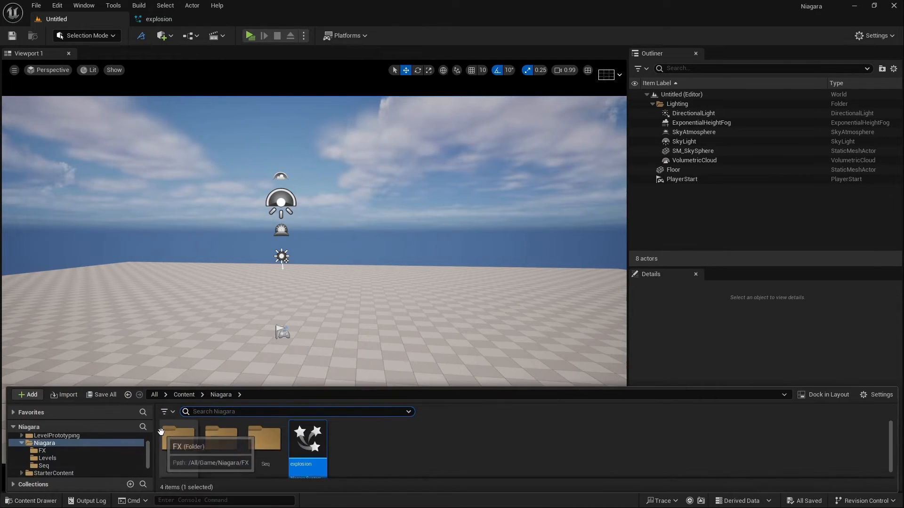
left_click_drag(308, 445, 285, 353)
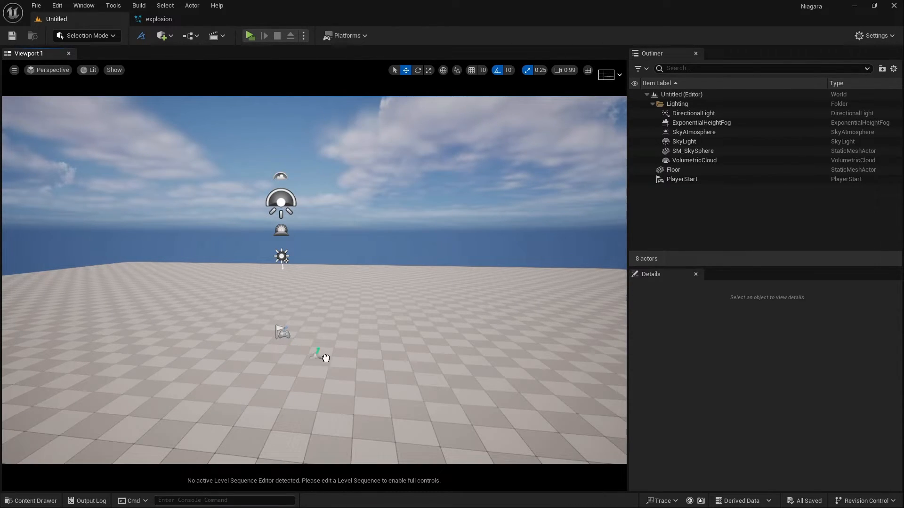
left_click_drag(350, 356, 351, 356)
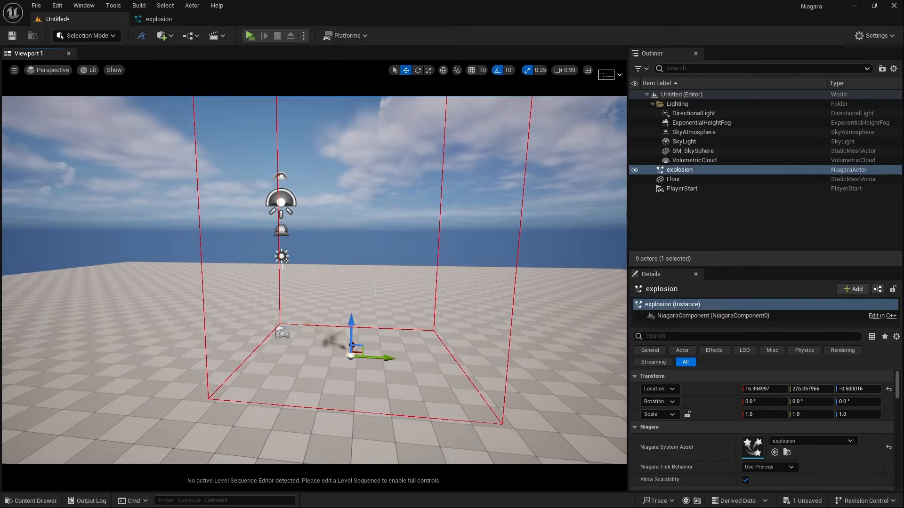
left_click_drag(354, 324, 351, 316)
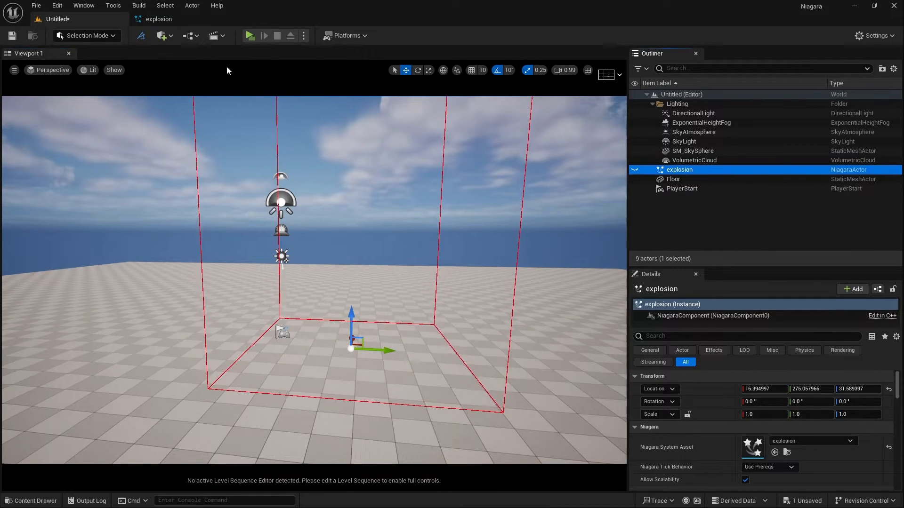
- Return to the explosion system and set its System State to loop Once with a Loop Duration of 4
left_click(157, 20)
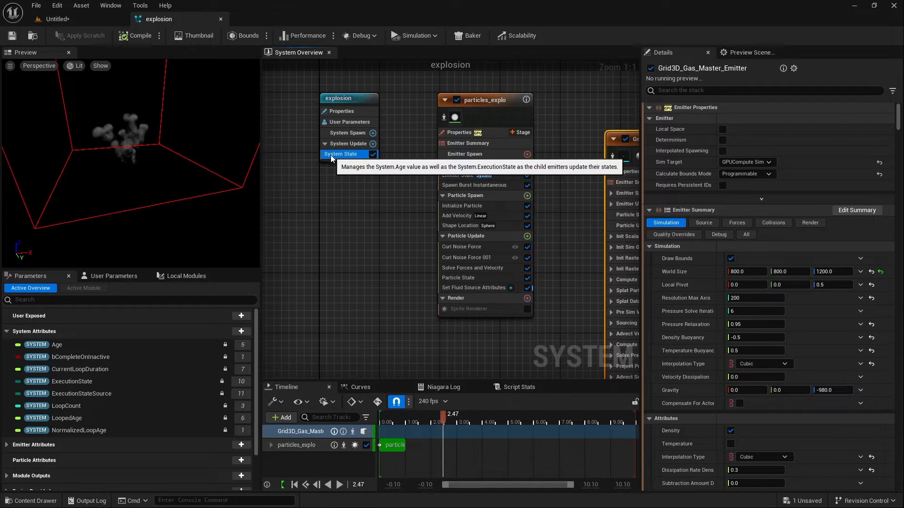
left_click(330, 154)
left_click(772, 125)
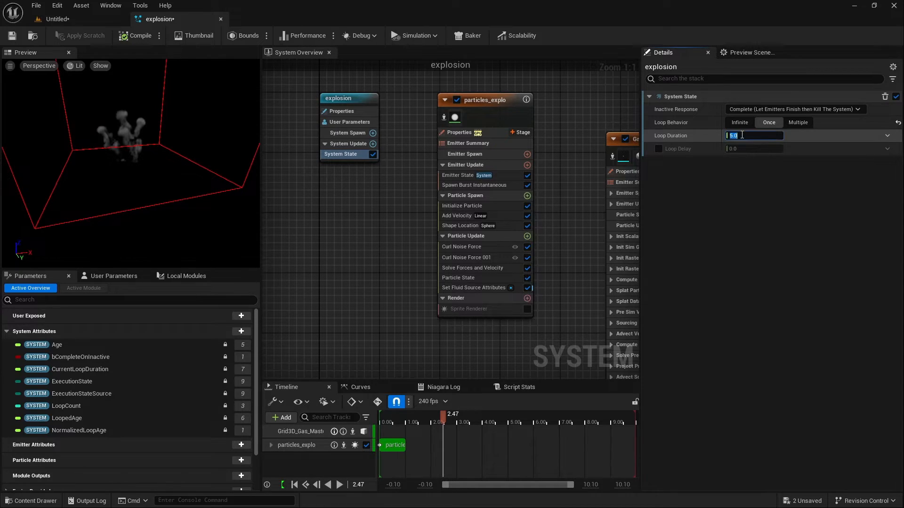
type("4")
key("Return")
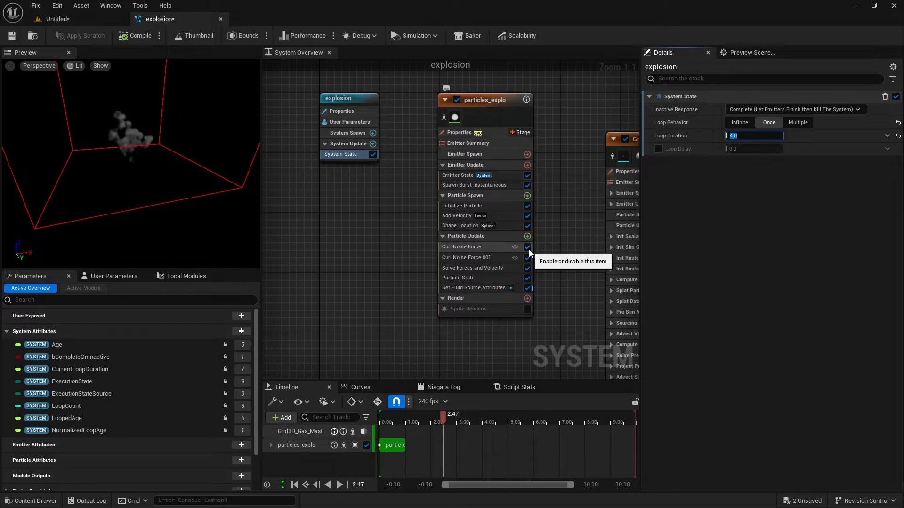
- Play the simulation from the start past the loop duration to examine how the smoke fades, and rewind it
left_click(295, 486)
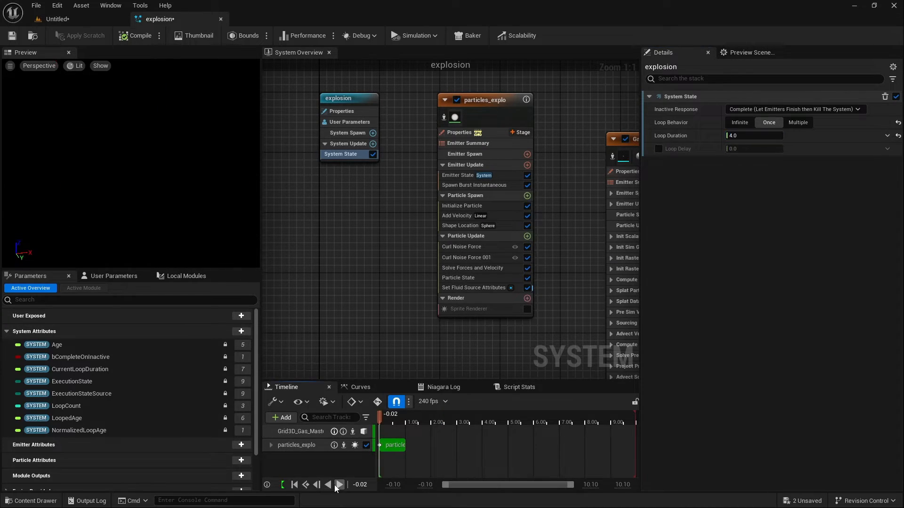
left_click(337, 486)
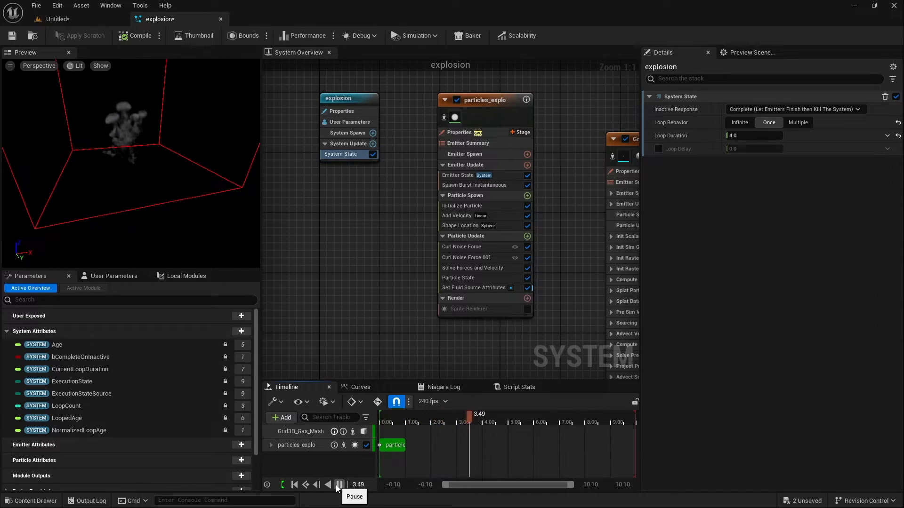
left_click(338, 485)
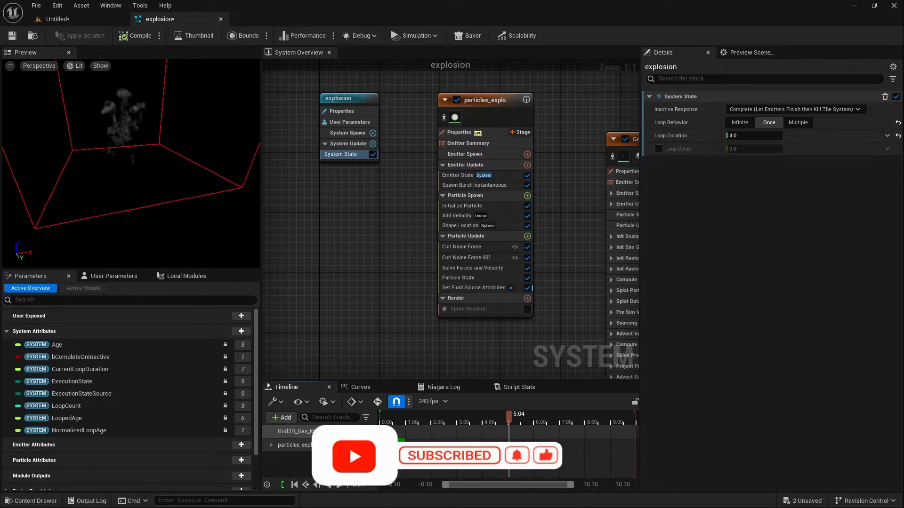
right_click_drag(397, 338, 295, 326)
left_click(295, 485)
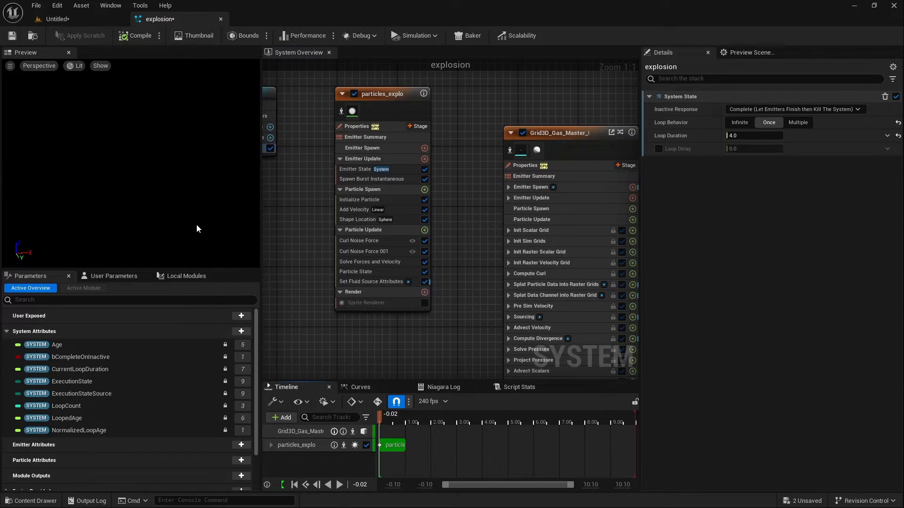
- Enable the Temperature attribute in the Grid3D gas emitter's summary and play the simulation twice from the start to check the result
right_click_drag(448, 338, 357, 332)
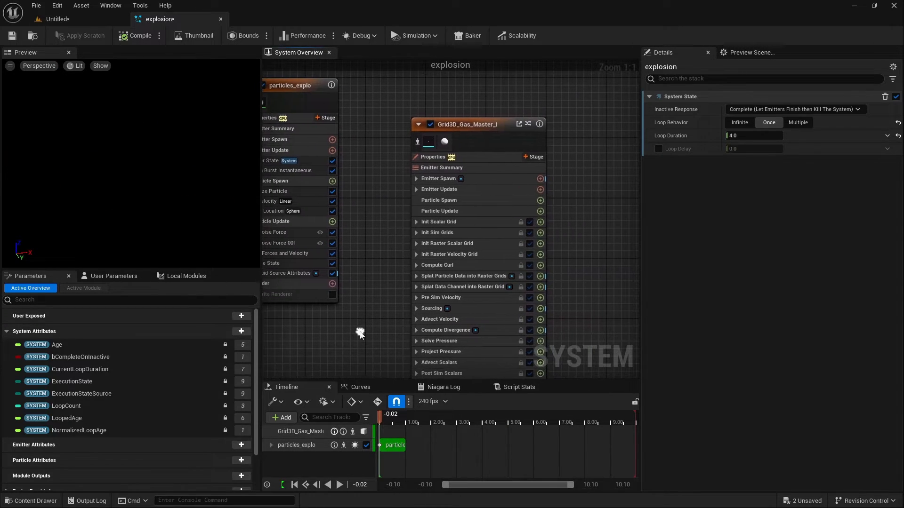
left_click(441, 168)
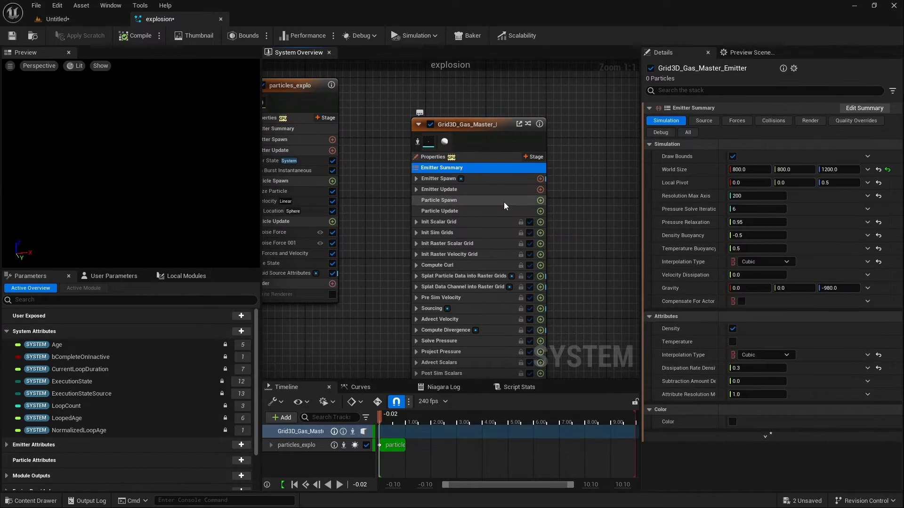
left_click(736, 344)
left_click(733, 343)
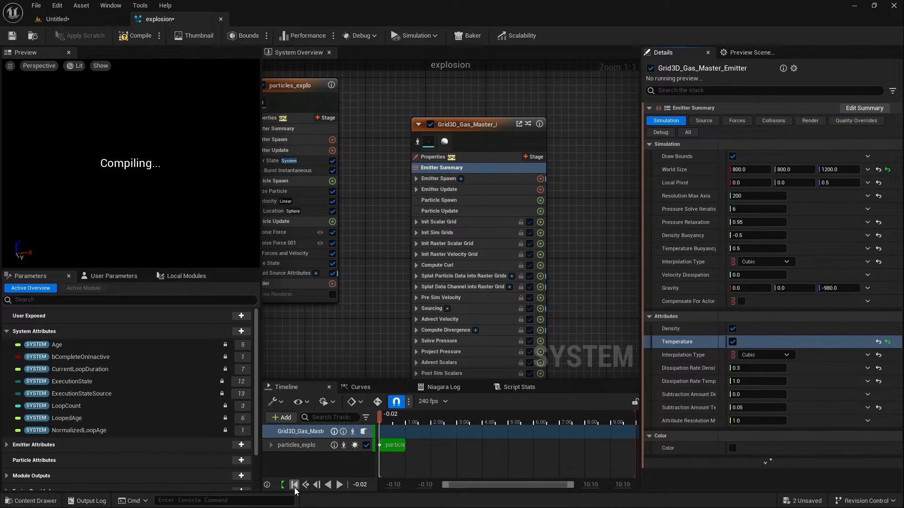
left_click(339, 485)
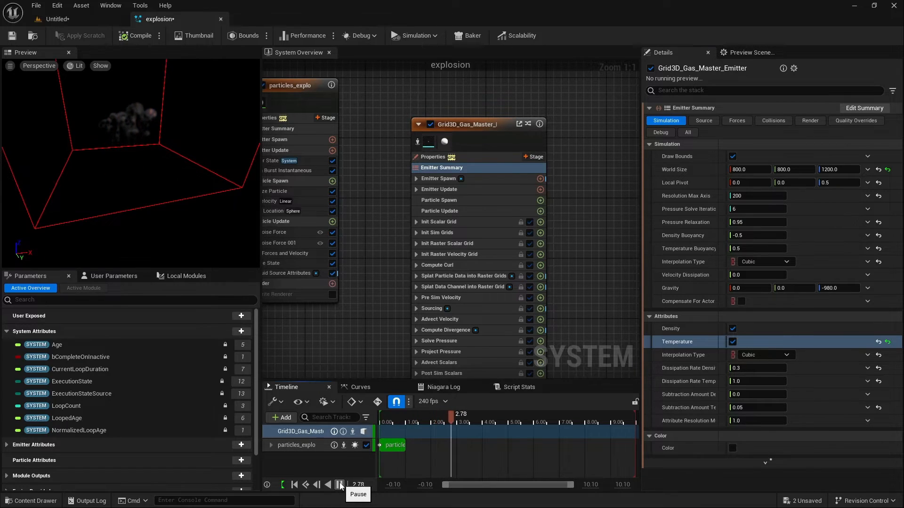
left_click(340, 485)
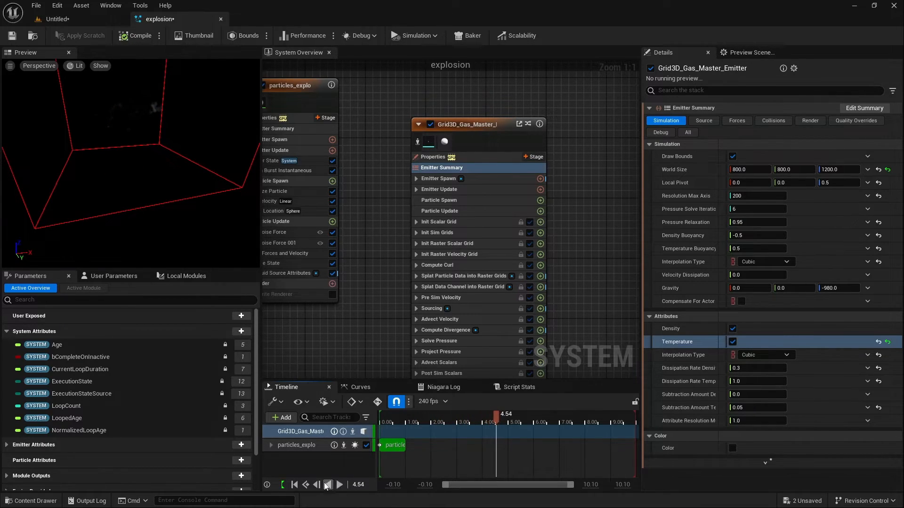
left_click(295, 487)
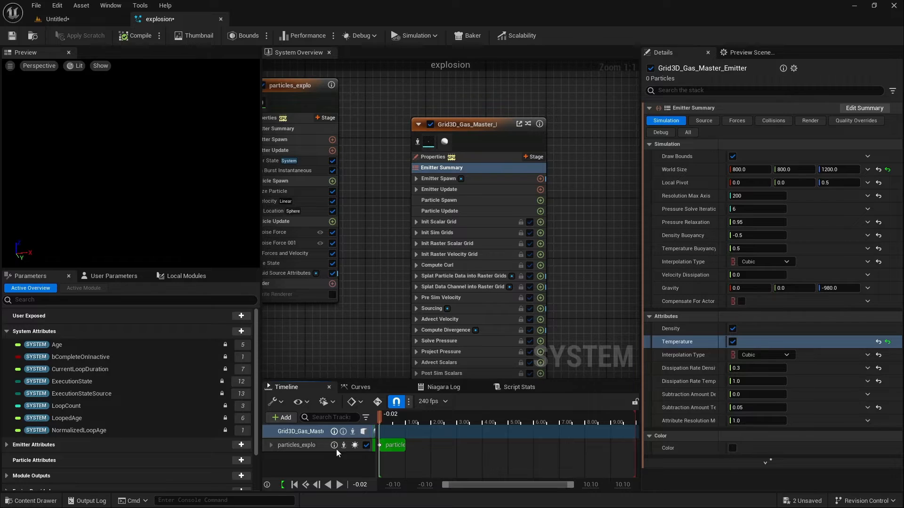
left_click(339, 485)
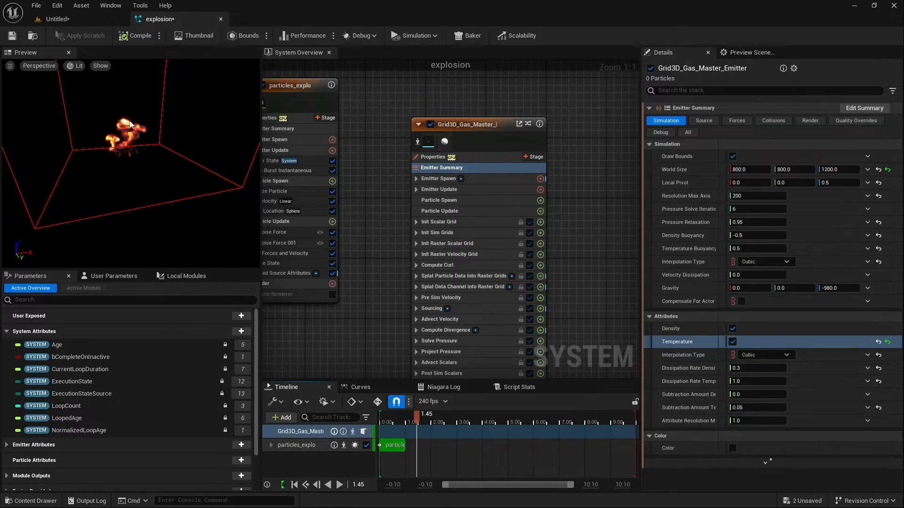
- In particles_explo's Set Fluid Source Attributes, make Temperature a Random Range Float from 0.08 to 0.1 and replay the simulation from the start
right_click_drag(365, 280, 408, 313)
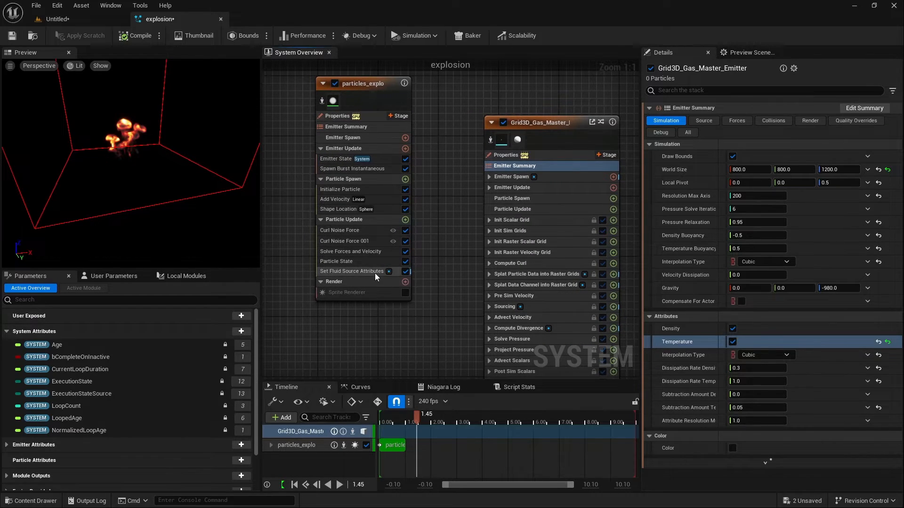
left_click(358, 270)
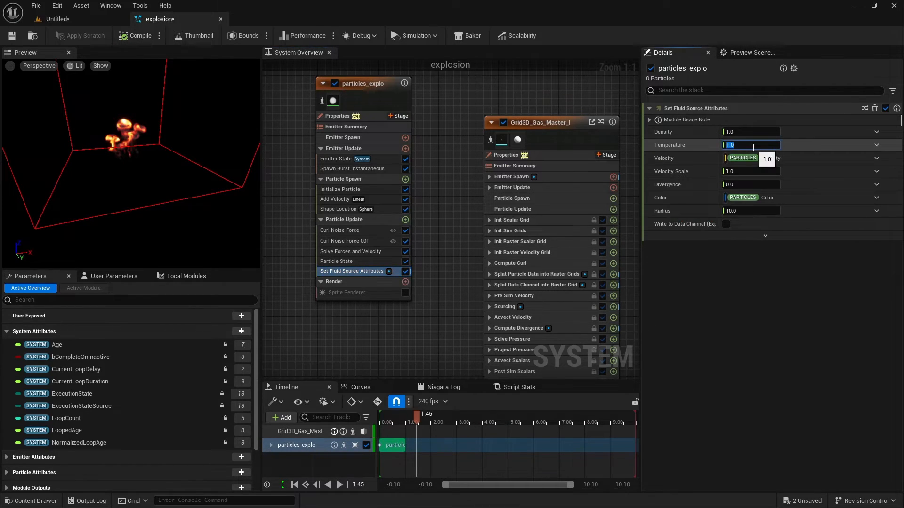
left_click(879, 147)
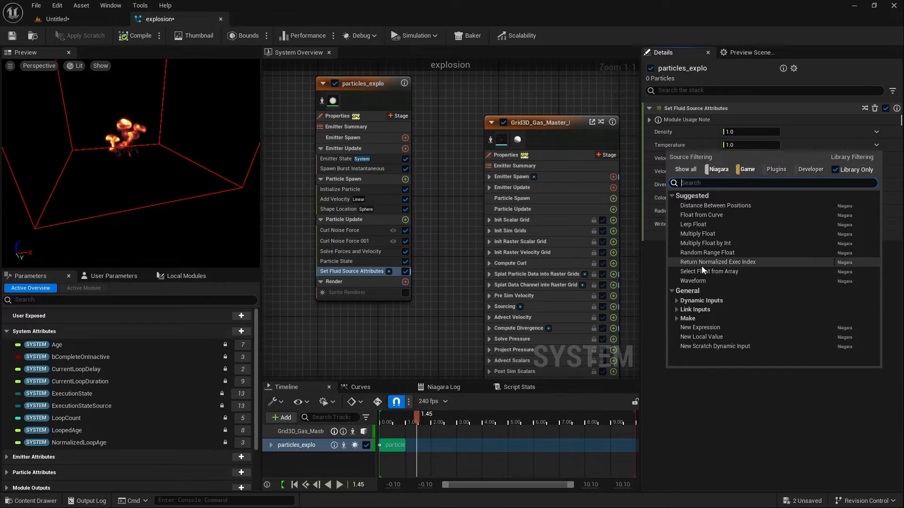
left_click(707, 254)
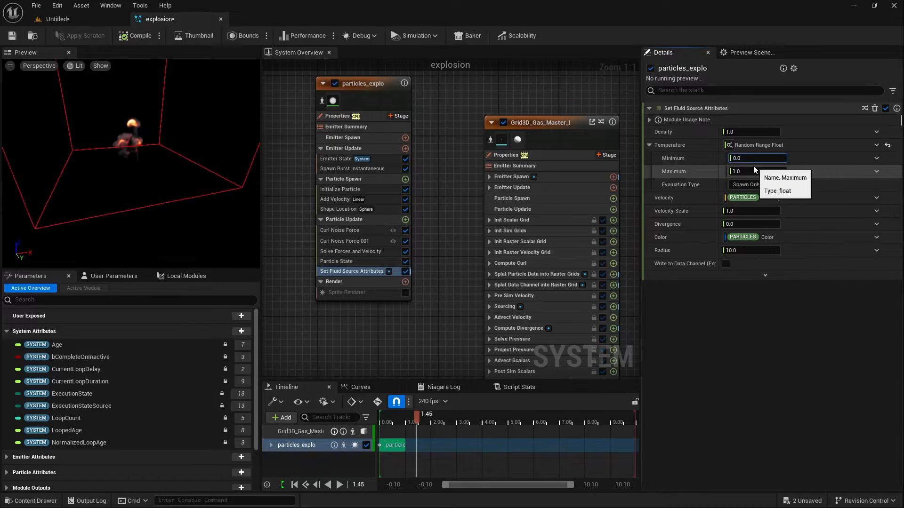
type("8")
left_click(753, 170)
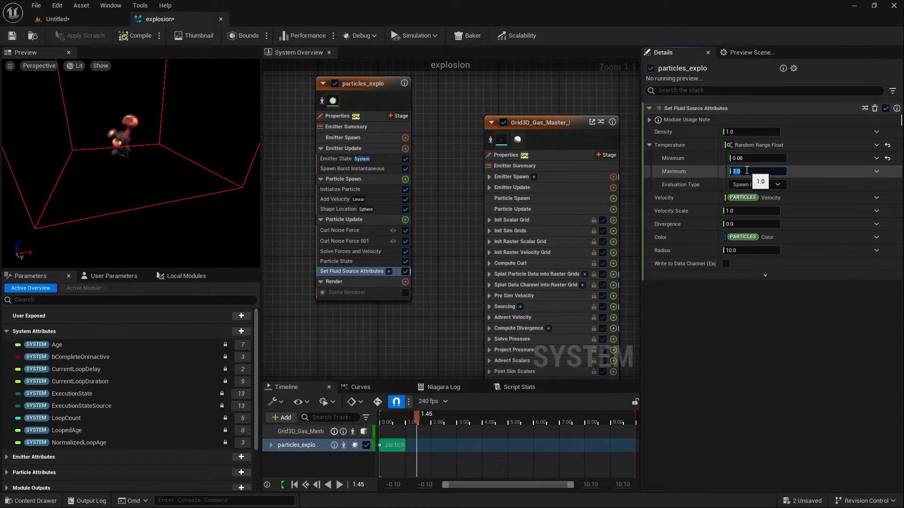
type("0.1")
key("Return")
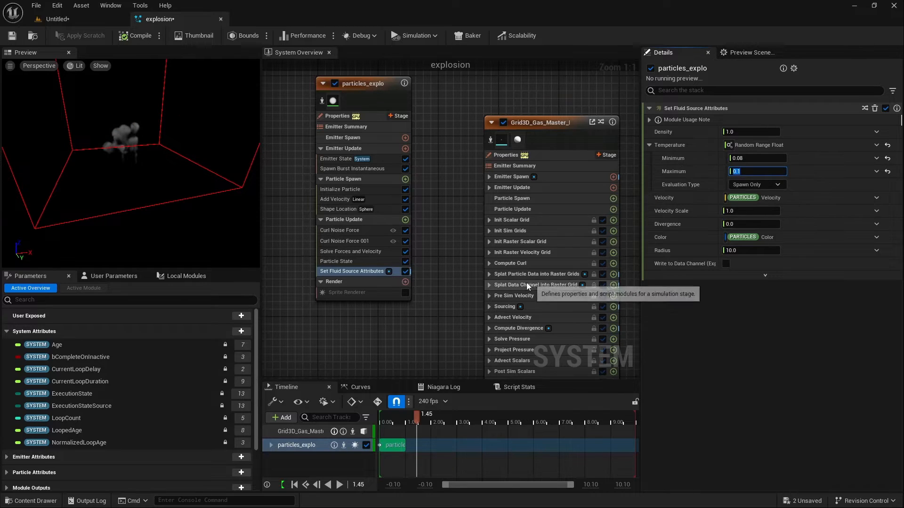
left_click(296, 485)
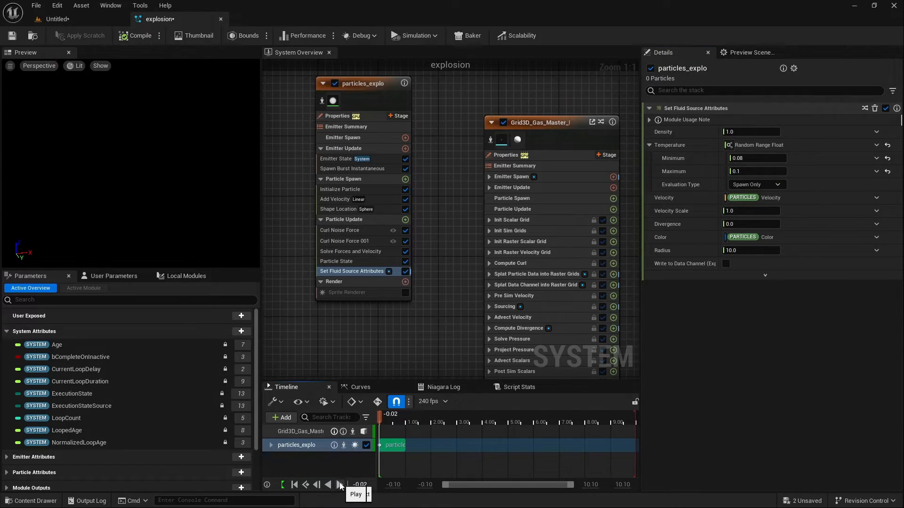
left_click(339, 485)
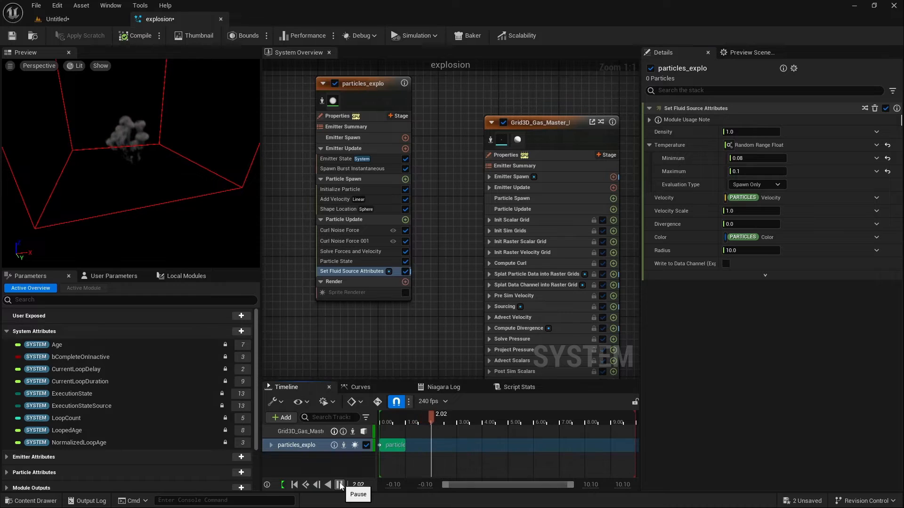
left_click(339, 485)
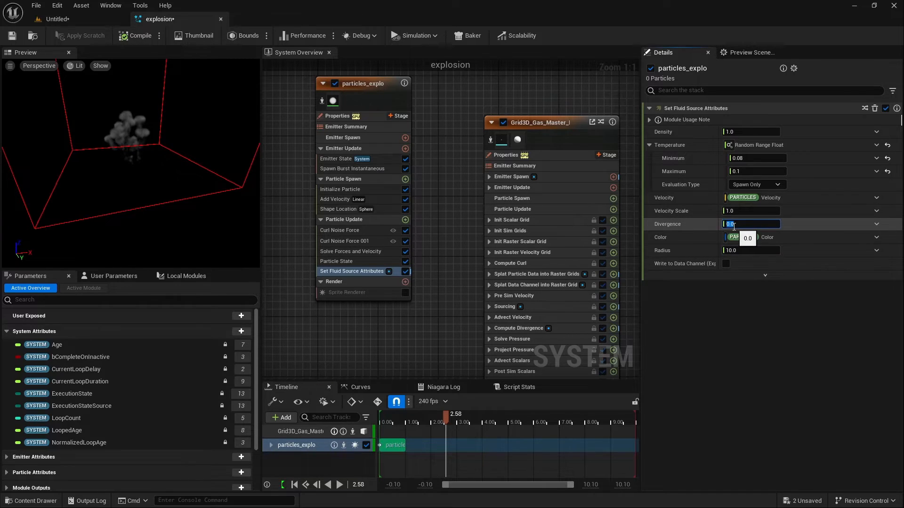
- Try a Divergence of 10 in particles_explo's Set Fluid Source Attributes, replay the simulation and rewind it
type("10")
key("Return")
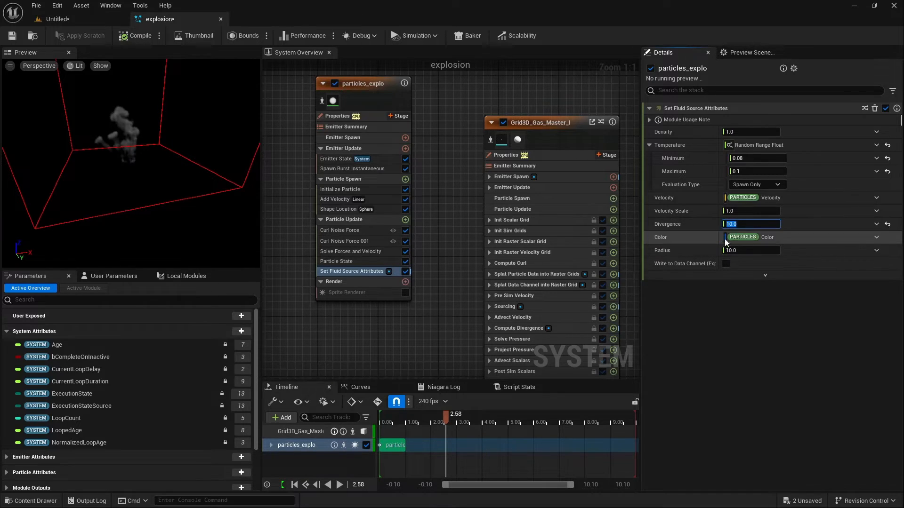
left_click(283, 485)
left_click(339, 485)
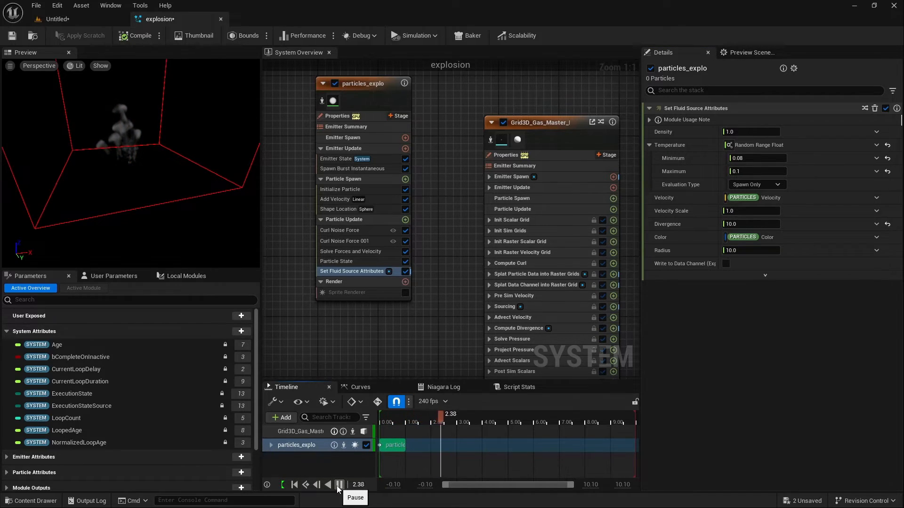
left_click(339, 485)
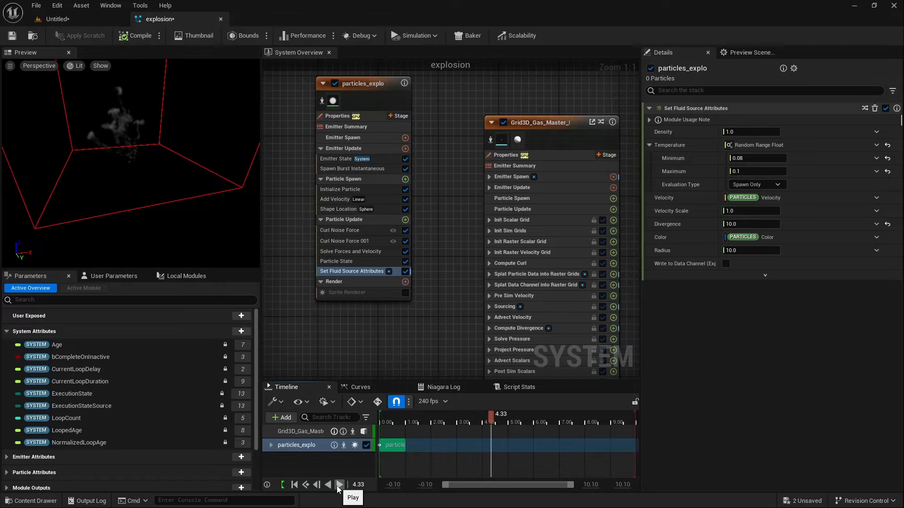
left_click(294, 485)
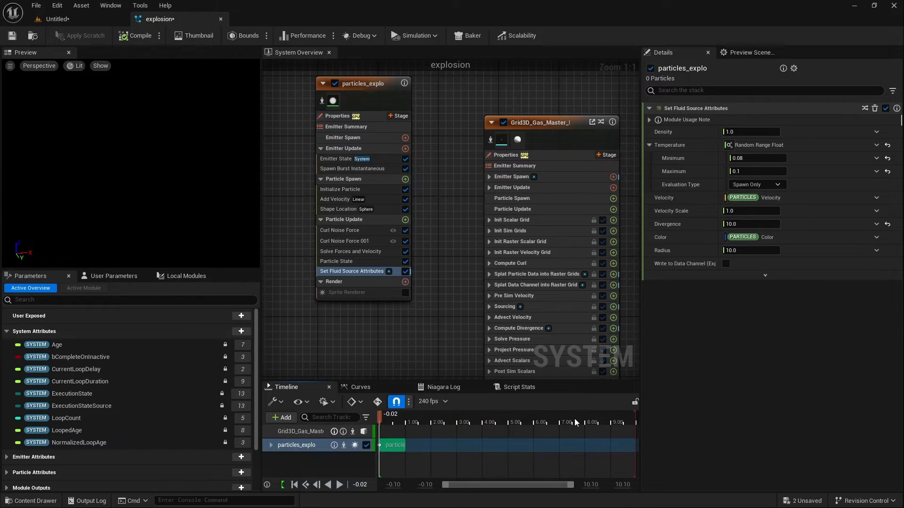
- Make the fluid source's Divergence a Random Range Float from 13 to 17 and replay the simulation from the start
left_click(876, 224)
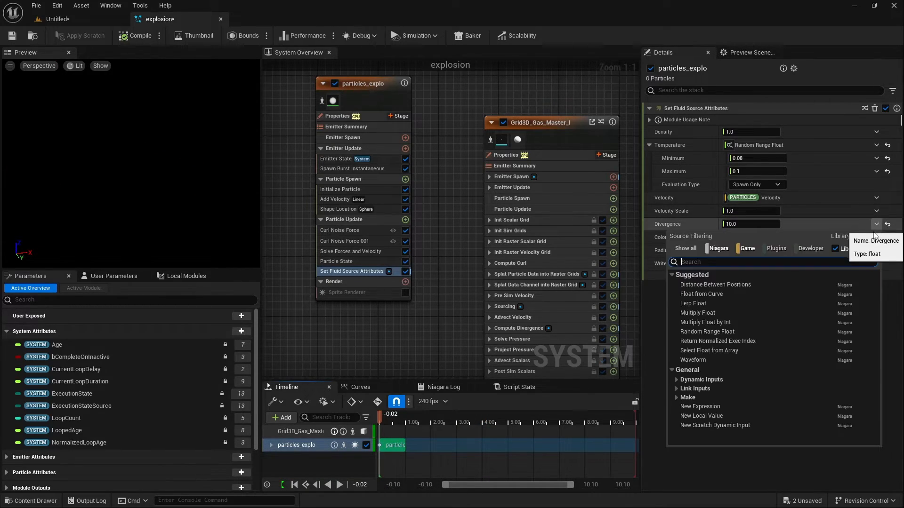
left_click(729, 331)
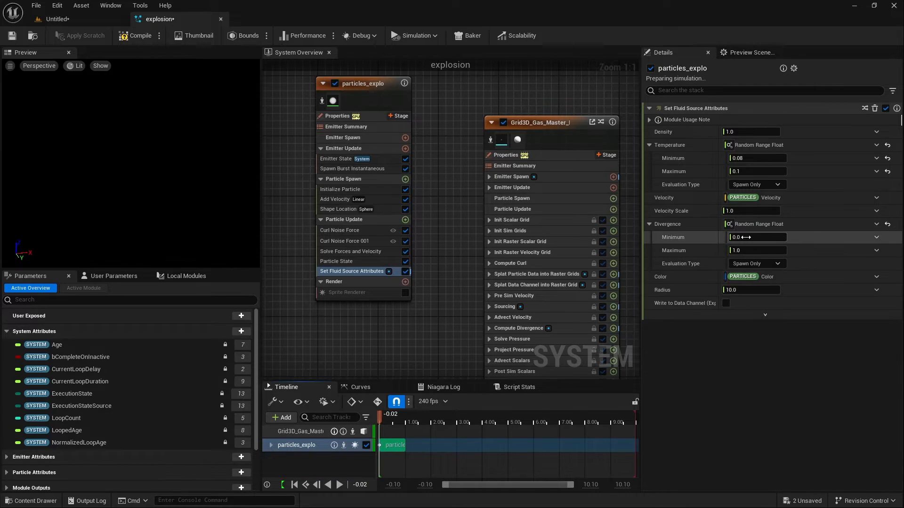
left_click(748, 238)
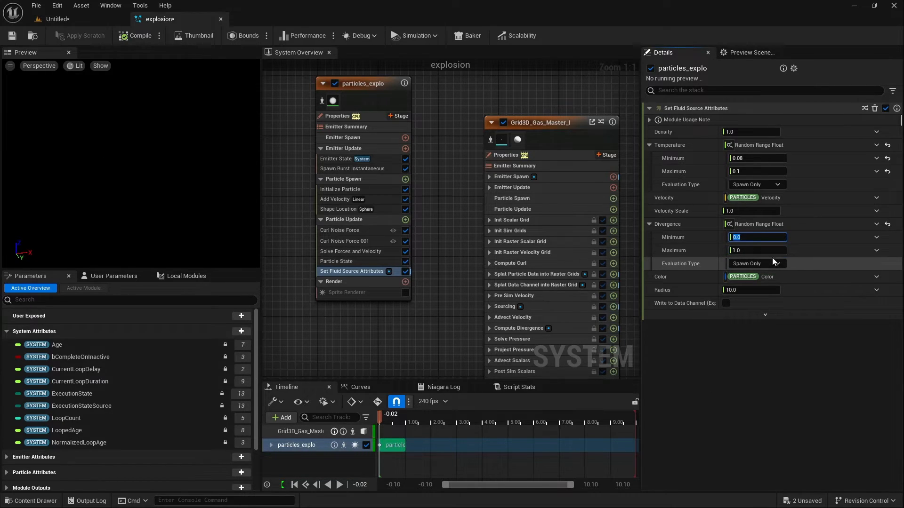
type("13")
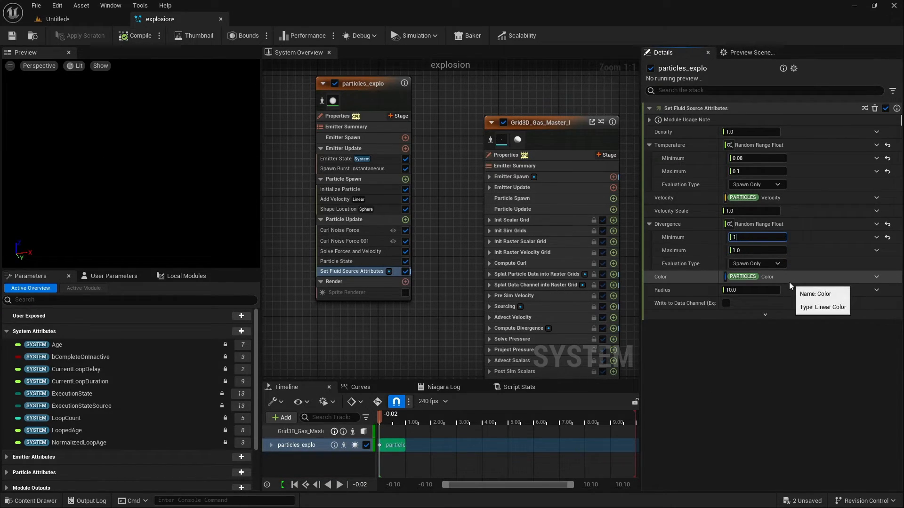
left_click(743, 250)
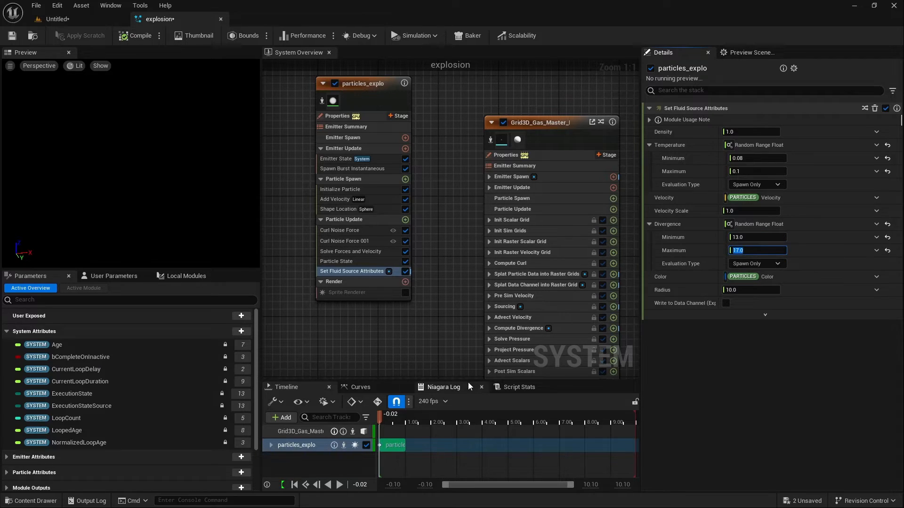
left_click(296, 487)
left_click(340, 485)
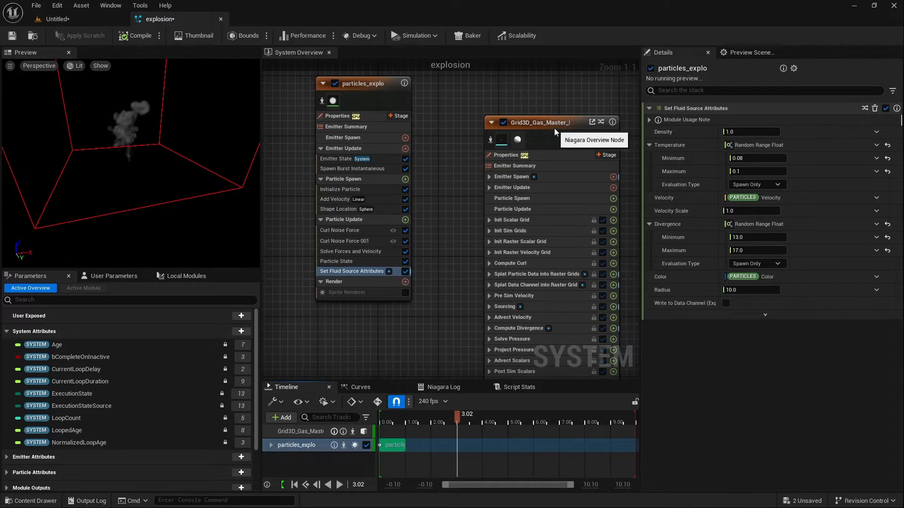
- Enable Read Divergence in the gas emitter's particle source settings, set Divergence Scale to 10 and replay the simulation
left_click(538, 166)
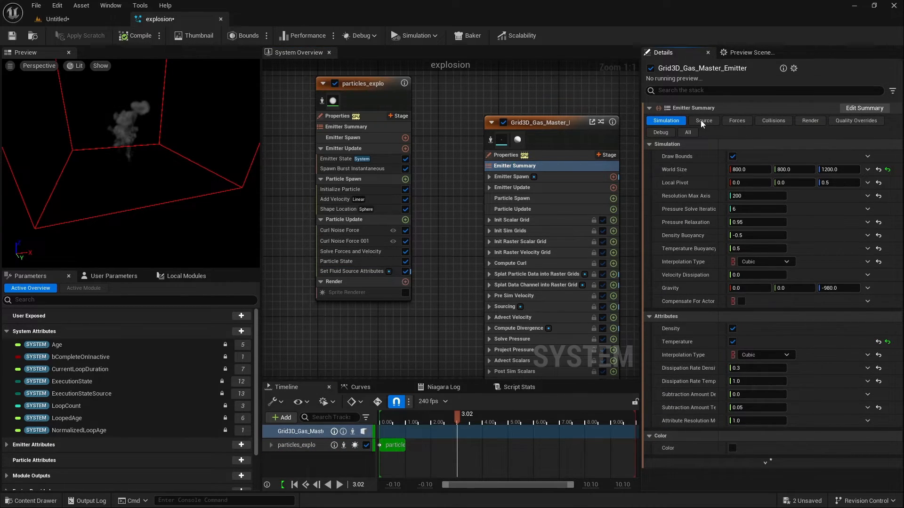
left_click(702, 120)
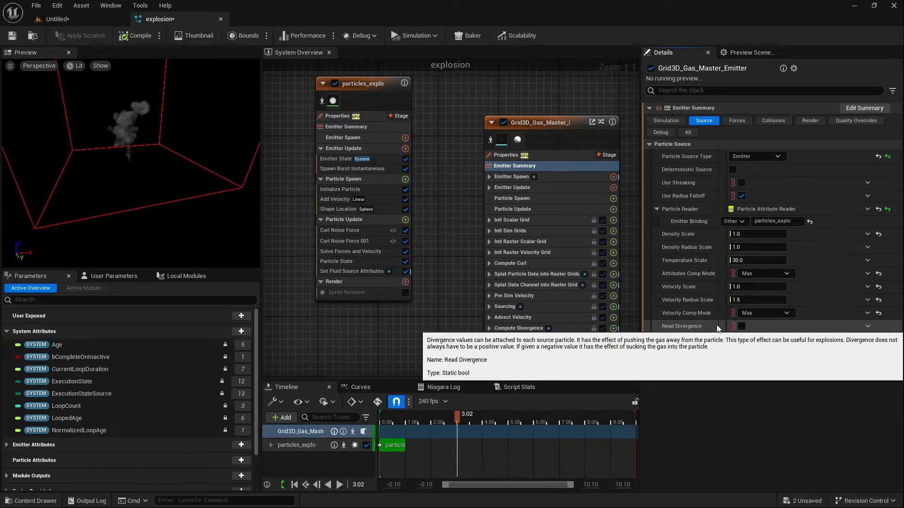
left_click(742, 326)
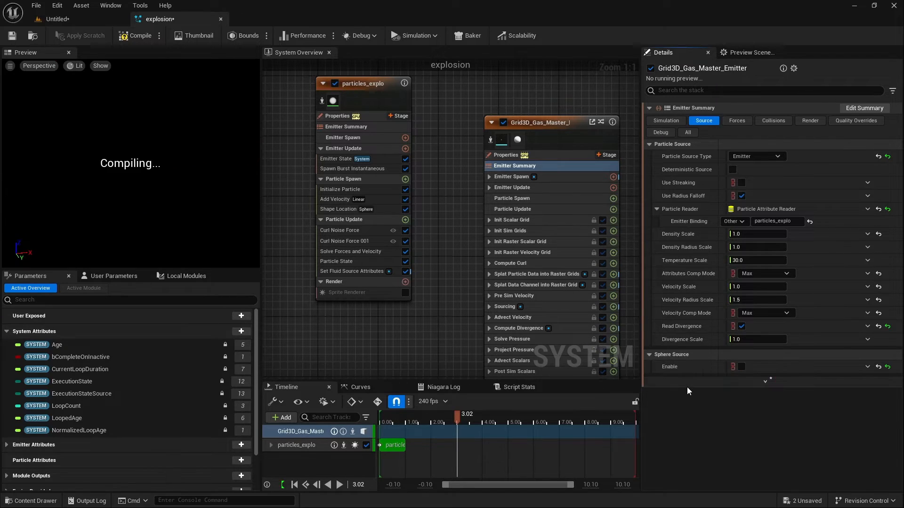
left_click(743, 340)
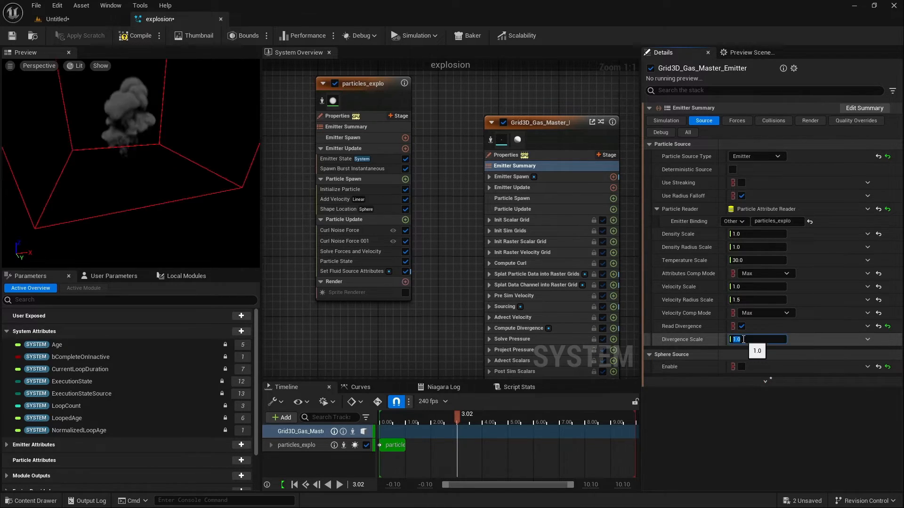
type("10")
key("Return")
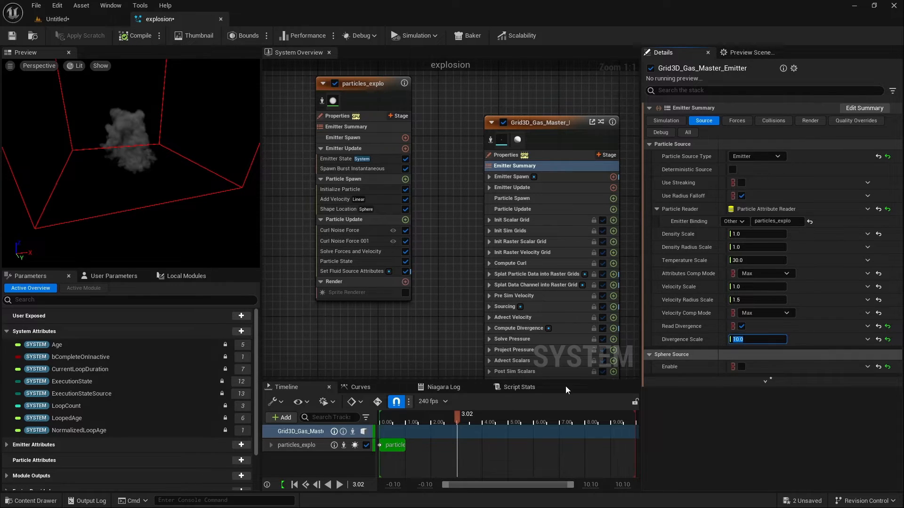
left_click(294, 485)
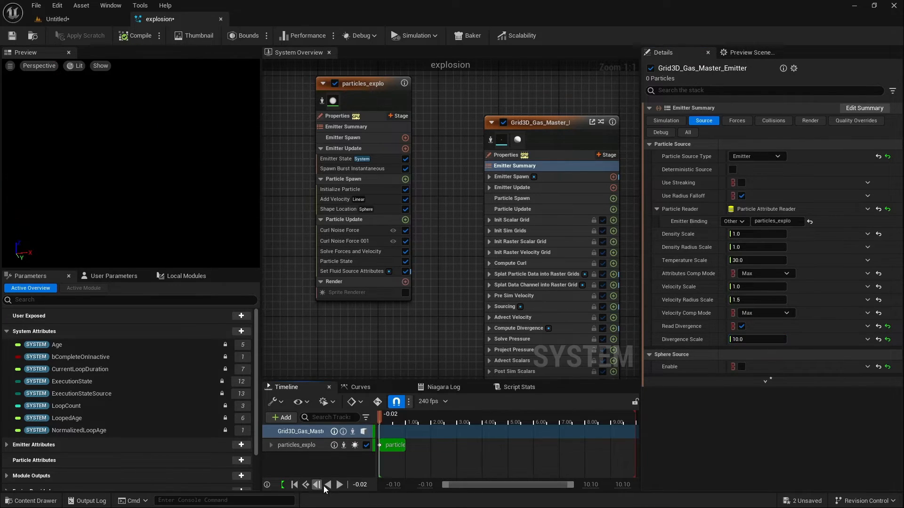
left_click(339, 485)
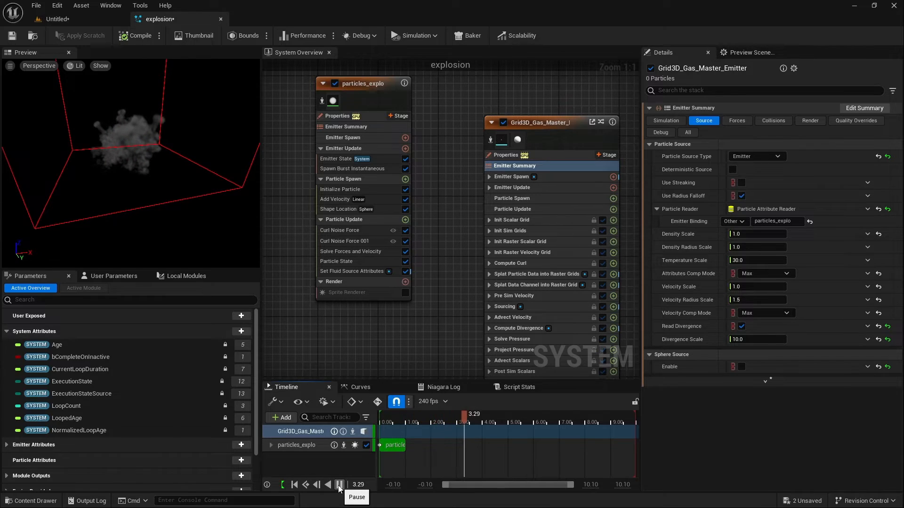
- Rewind the simulation, set the gas emitter's Divergence Scale to 15 and play it again
left_click(307, 485)
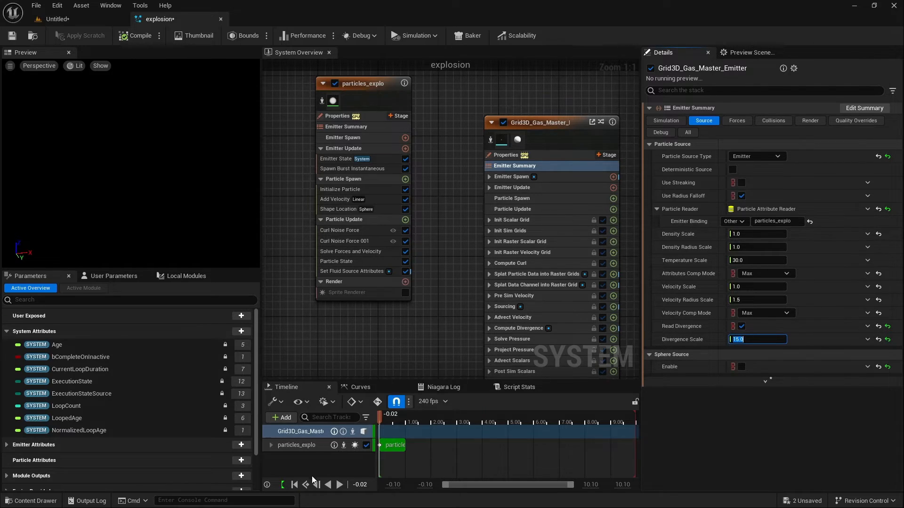
left_click(338, 484)
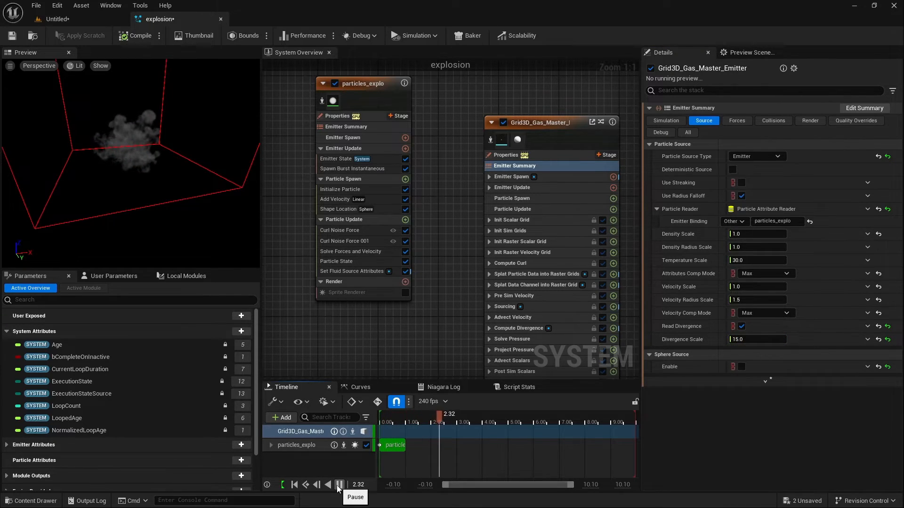
- Rewind the simulation, set particles_explo's Add Velocity Z component to 45 and play it again
left_click(296, 484)
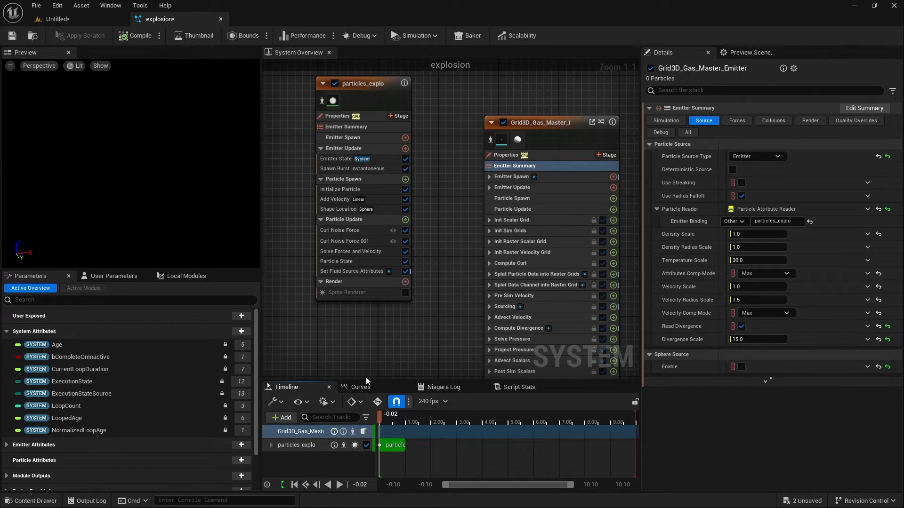
left_click(335, 200)
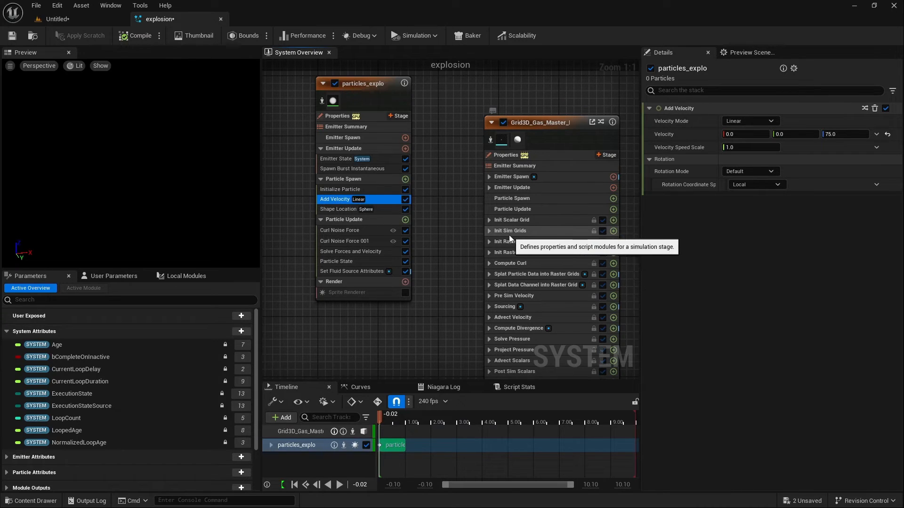
left_click(843, 134)
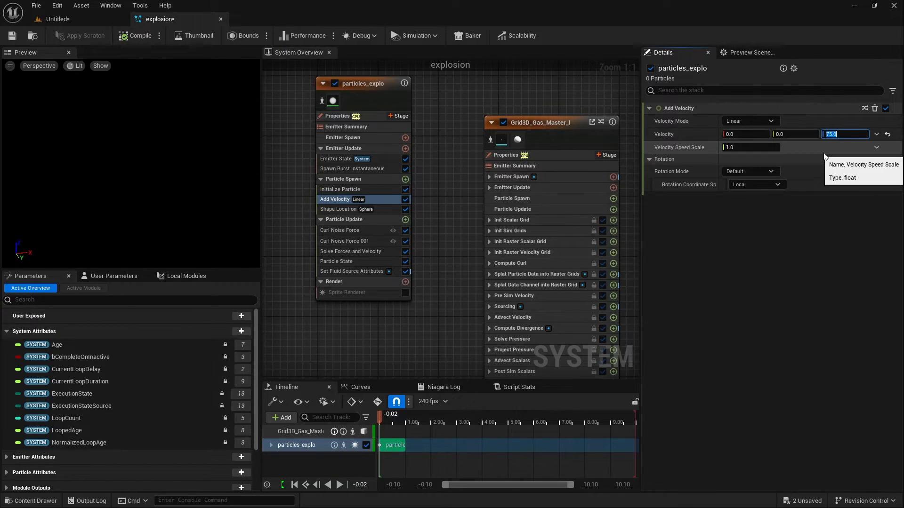
type("45")
key("Return")
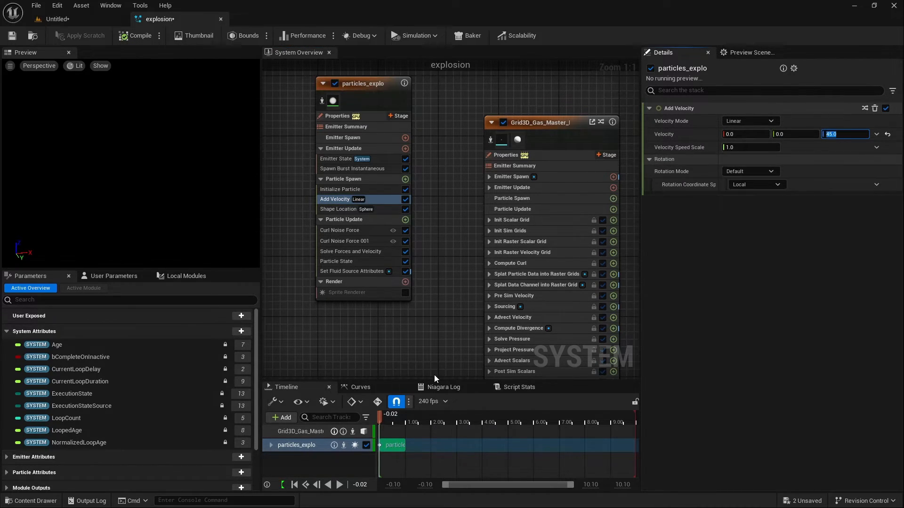
left_click(295, 487)
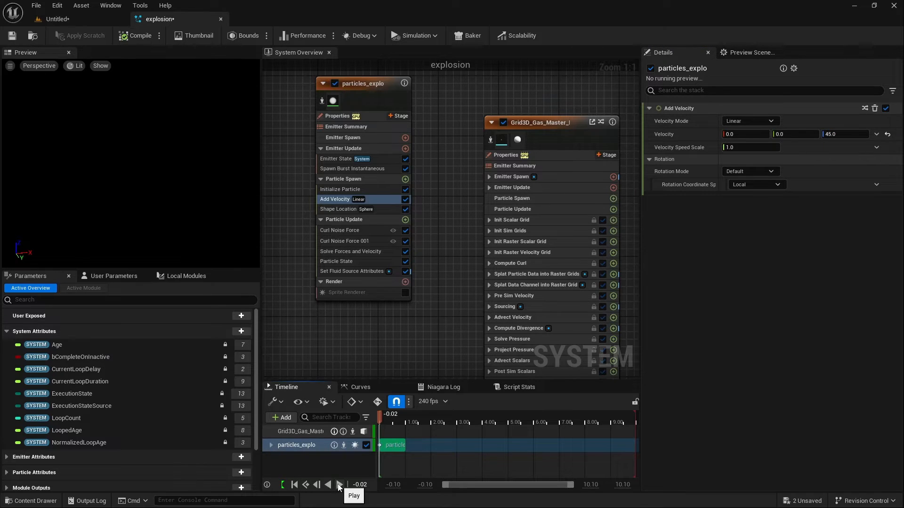
left_click(339, 486)
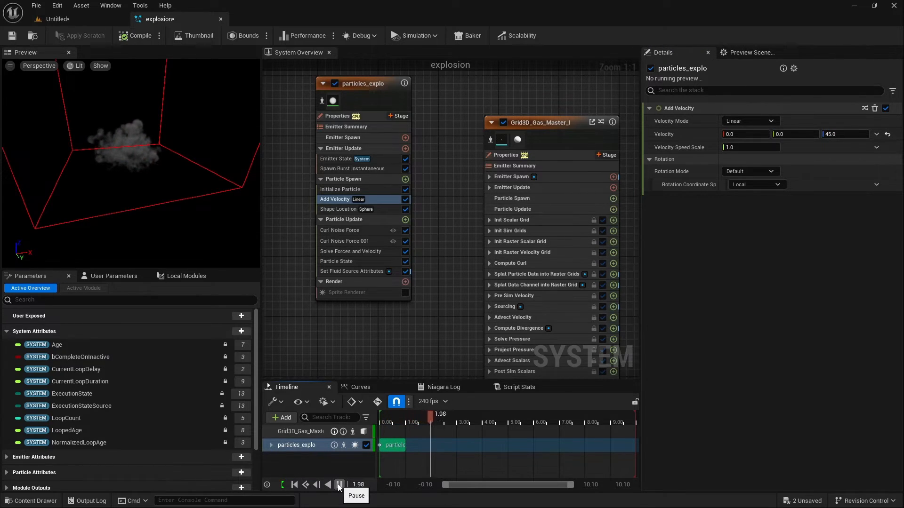
- Make the explosion actor visible in the Untitled level and restart it by switching its Auto Activate off and on
left_click(67, 18)
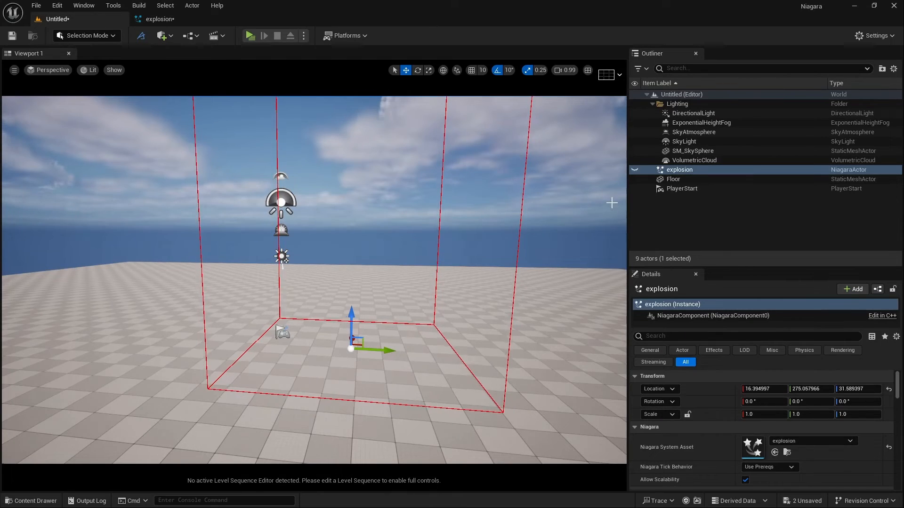
left_click(635, 170)
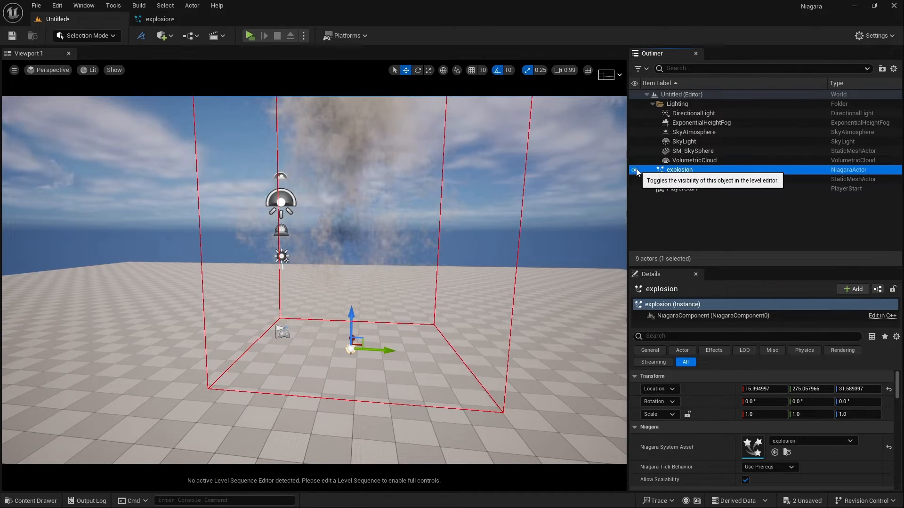
scroll(707, 427, "down", 4)
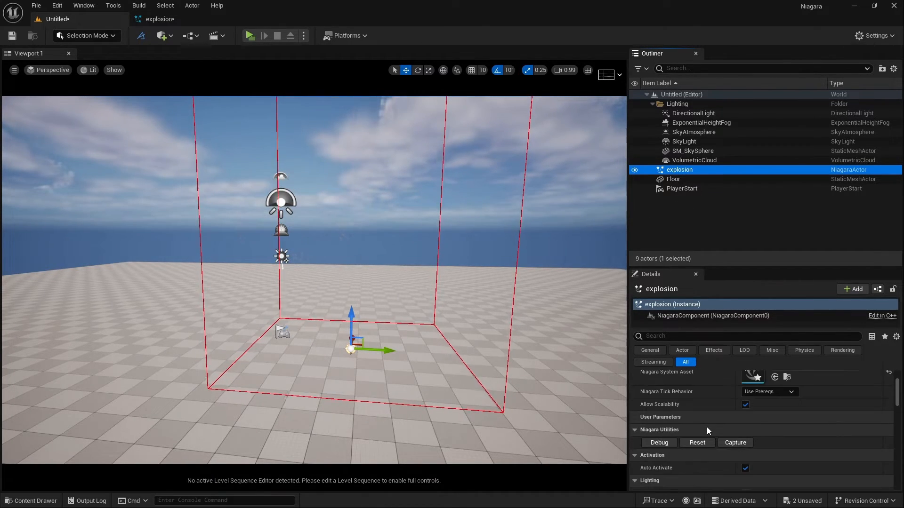
scroll(707, 427, "down", 1)
left_click(744, 453)
left_click(744, 453)
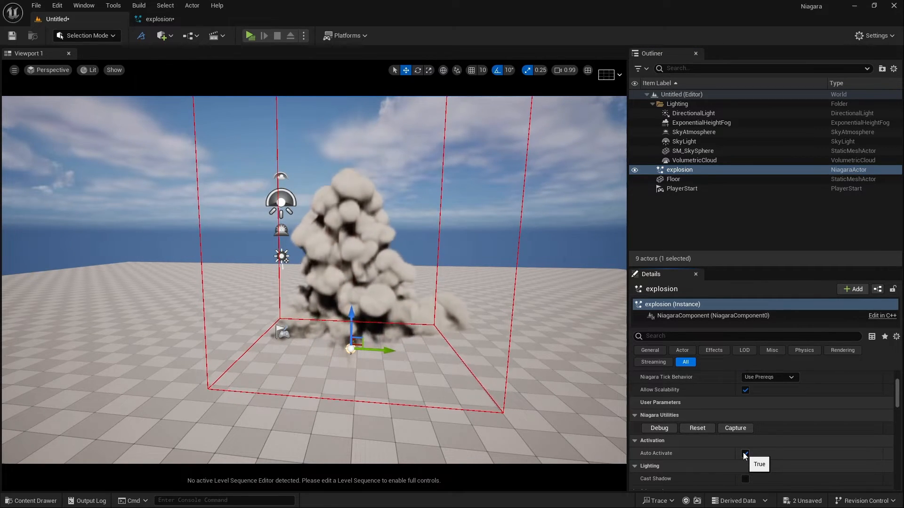
- Replay the explosion in the level with its full bounding box in view, and leave the actor's Auto Activate disabled
right_click_drag(452, 283, 440, 278)
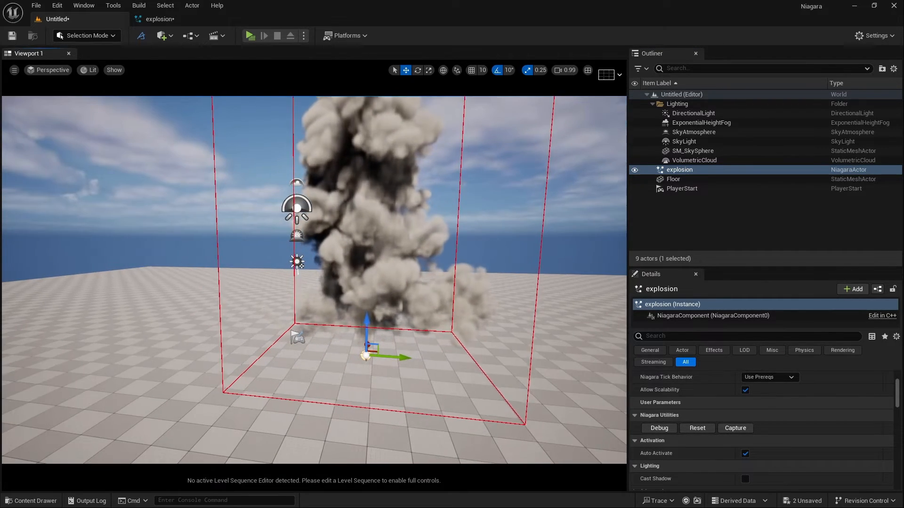
key("s")
right_click_drag(565, 396, 559, 386)
key("w")
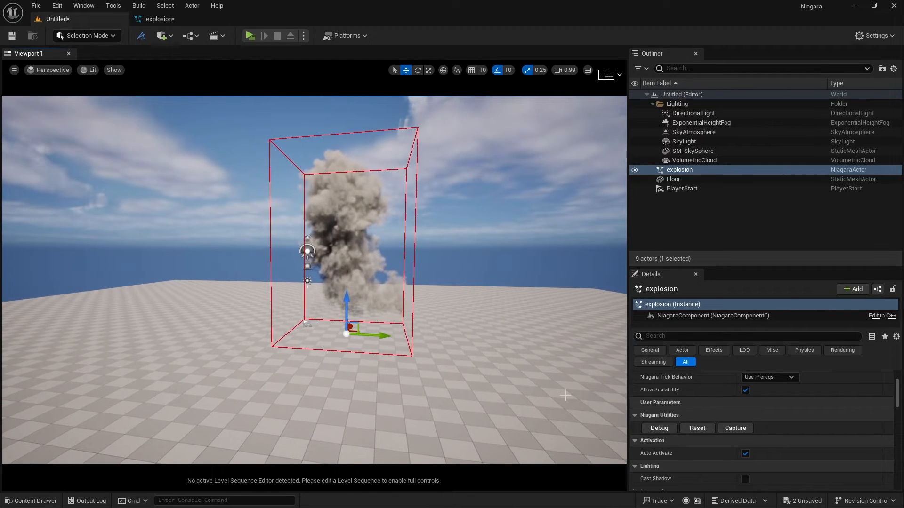
left_click(745, 455)
left_click(746, 454)
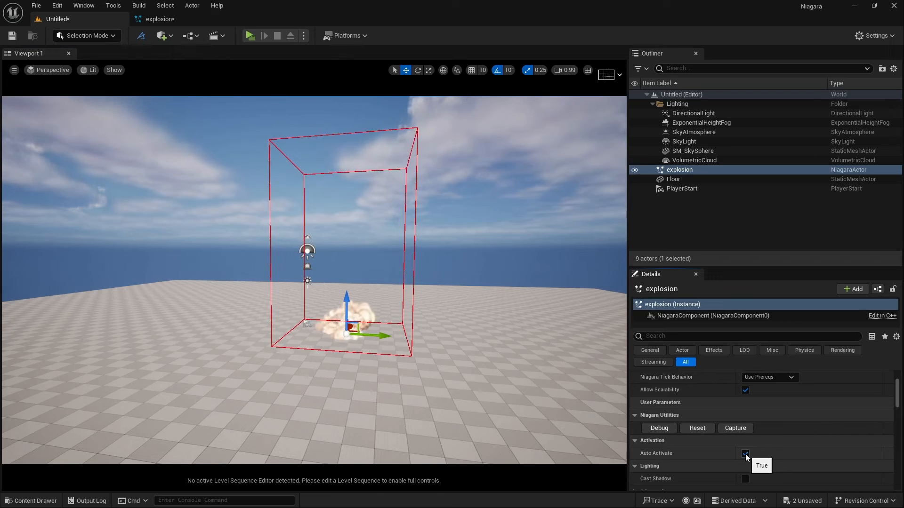
left_click(746, 455)
- Return to the explosion system and try a Divergence Scale of 2 in the gas emitter's particle source settings
left_click(167, 21)
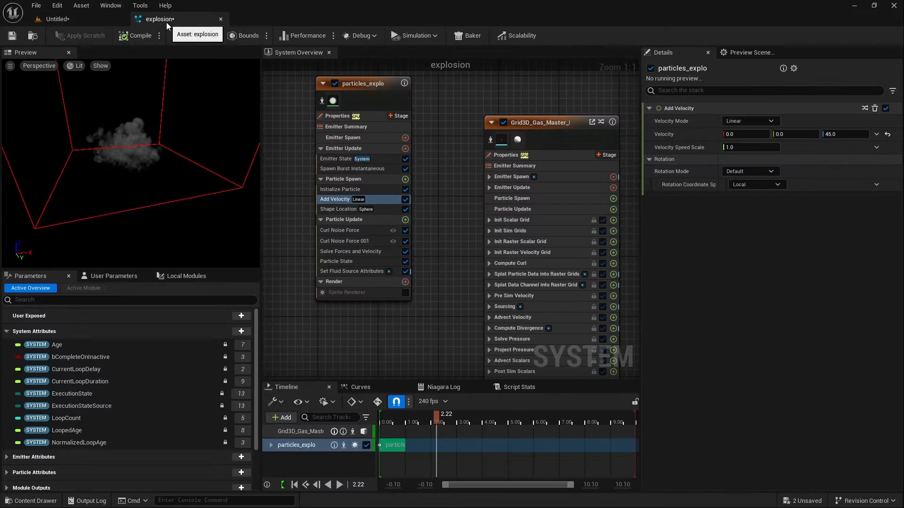
left_click(516, 168)
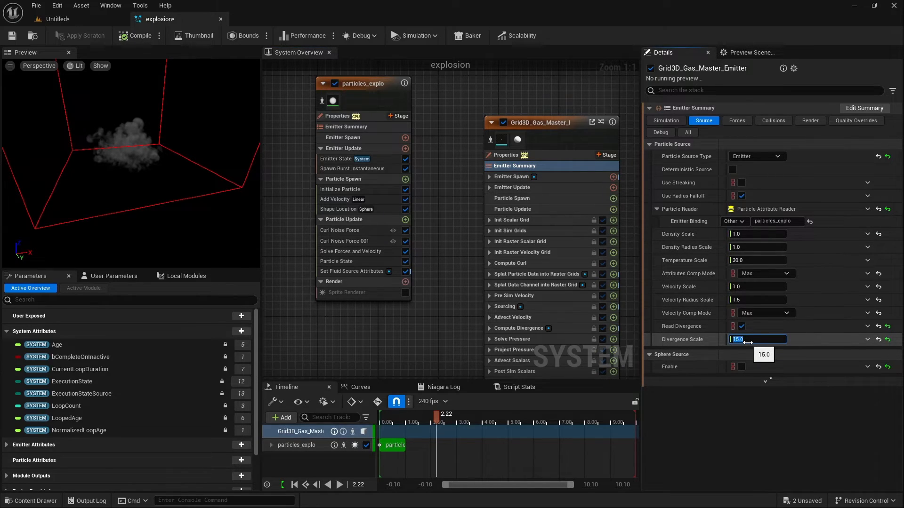
type("2")
key("Return")
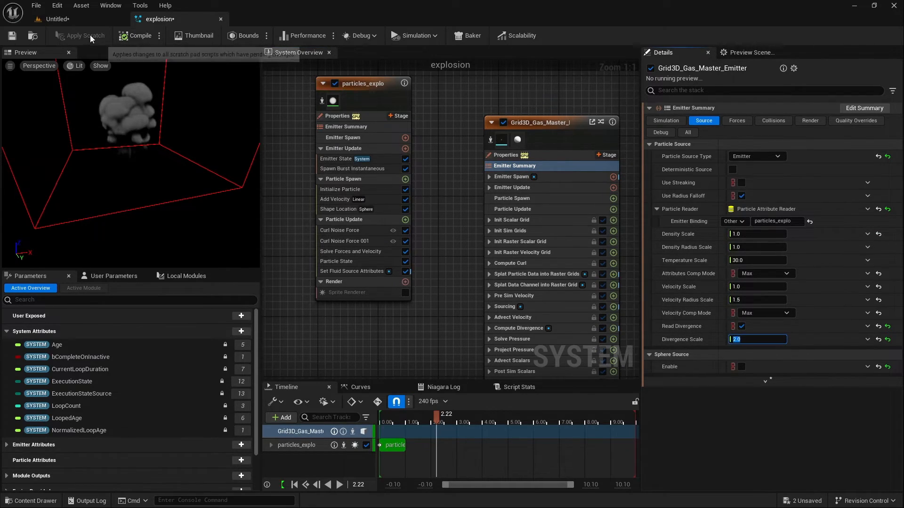
- Try the explosion in the level with the gas emitter's Read Divergence disabled, and replay it with Read Divergence enabled again
left_click(741, 326)
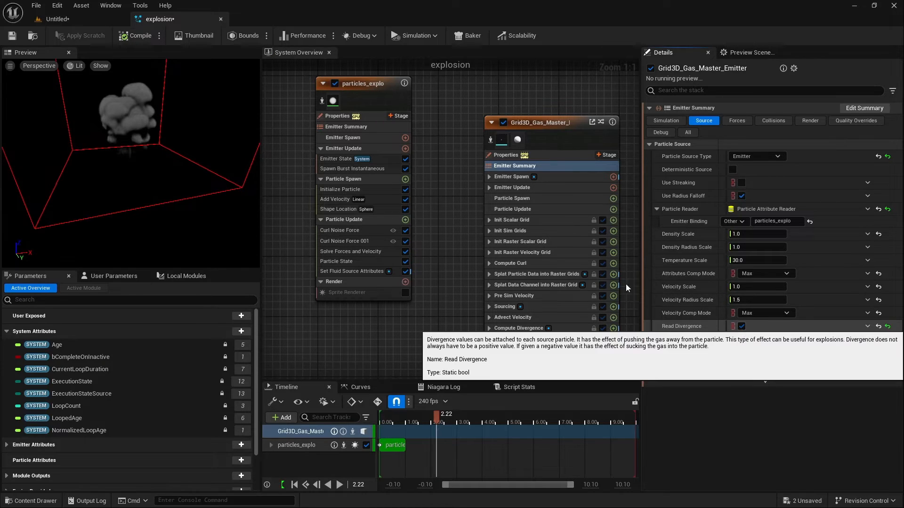
left_click(57, 19)
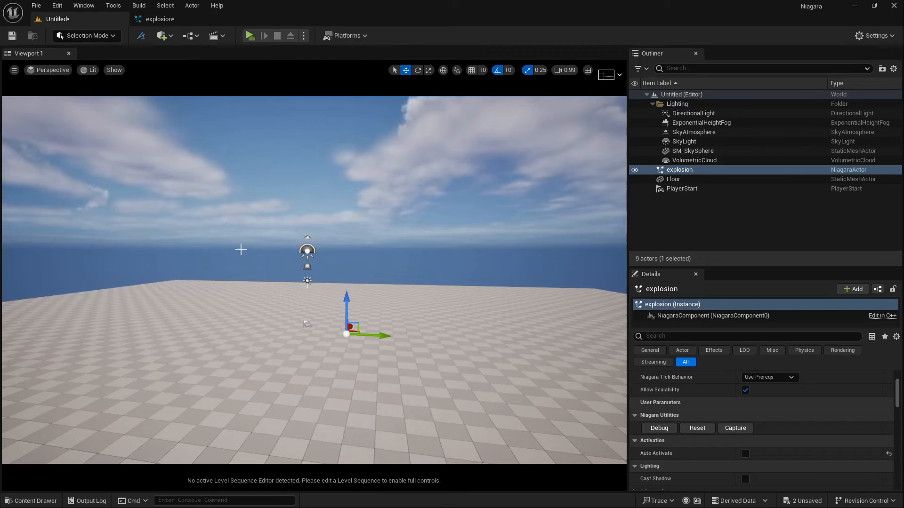
left_click(745, 454)
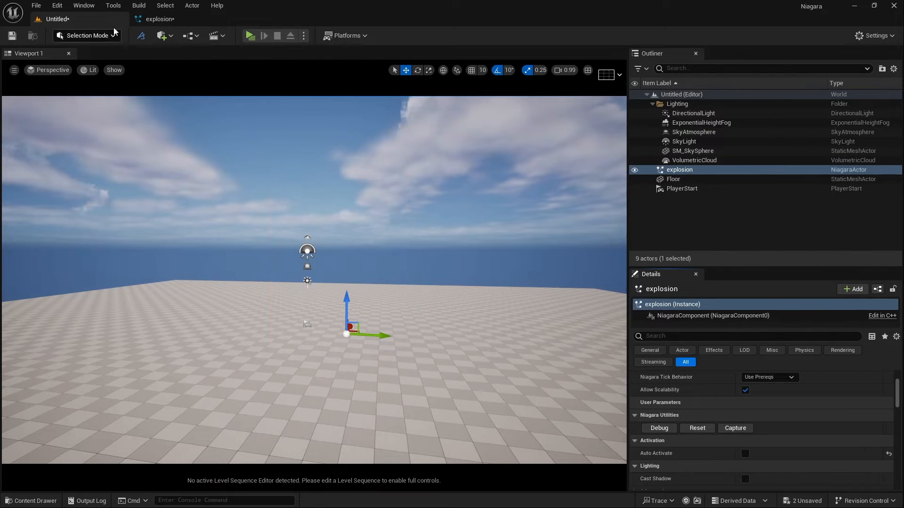
left_click(158, 19)
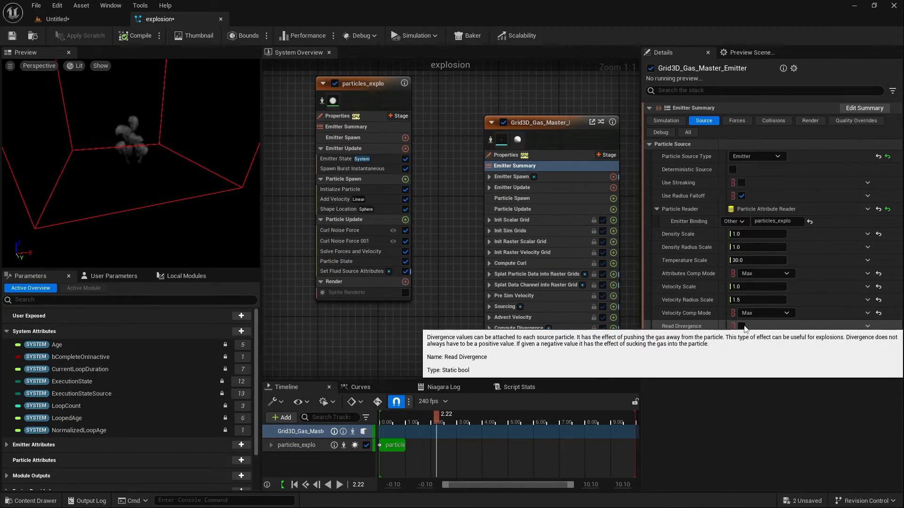
left_click(741, 327)
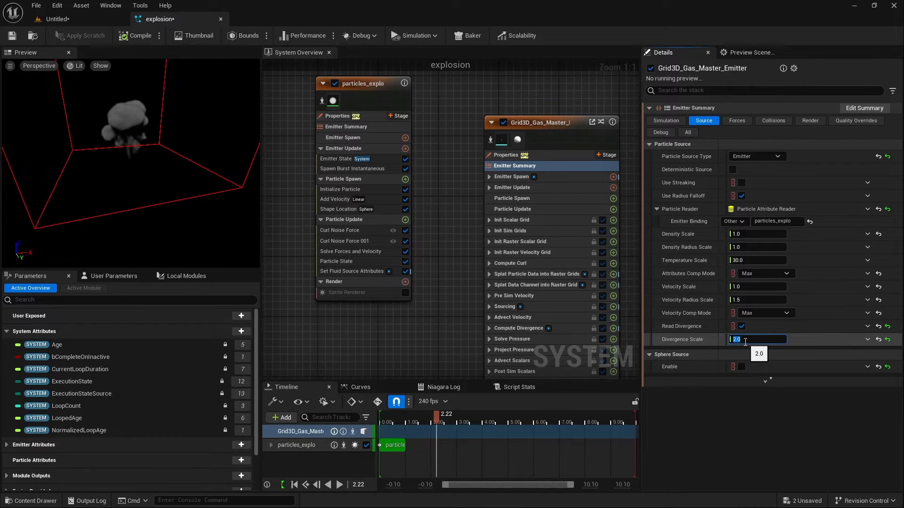
left_click(57, 19)
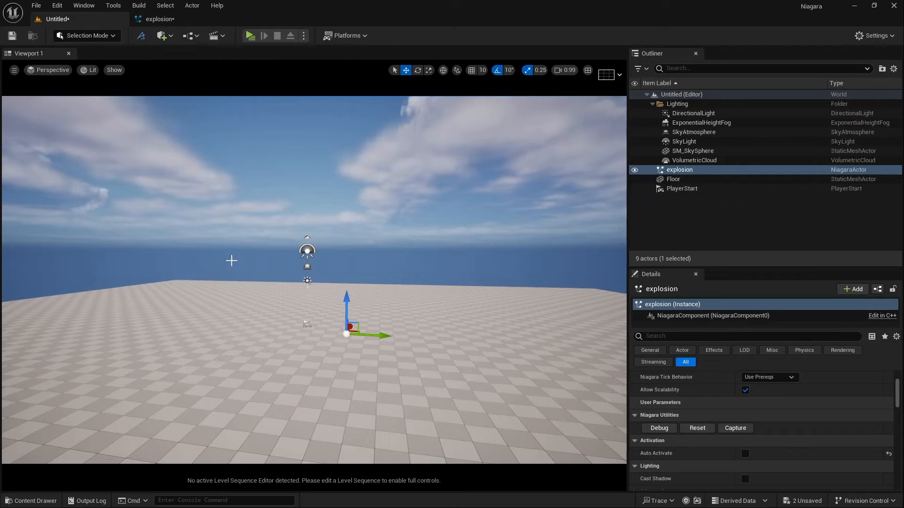
left_click(745, 454)
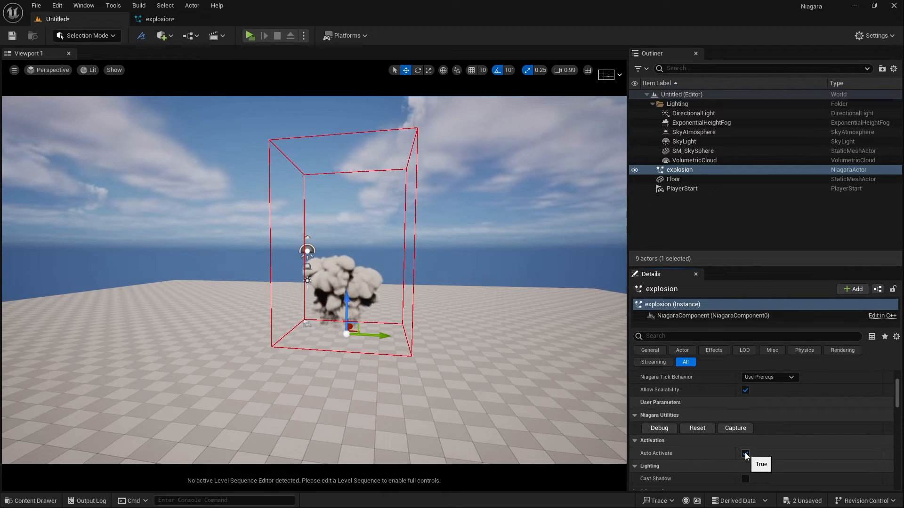
- Make the gas emitter's Divergence Scale a Random Range Float with a minimum of 13 and a maximum of 16
left_click(157, 19)
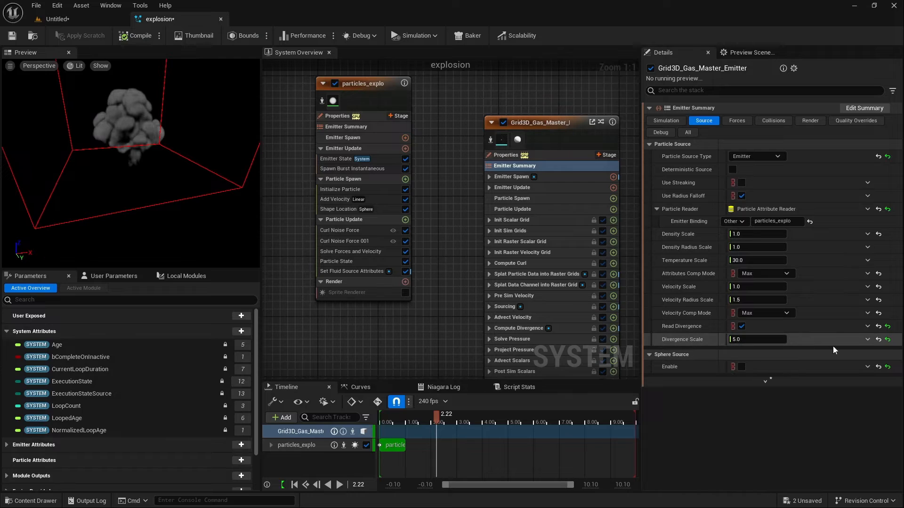
left_click(868, 339)
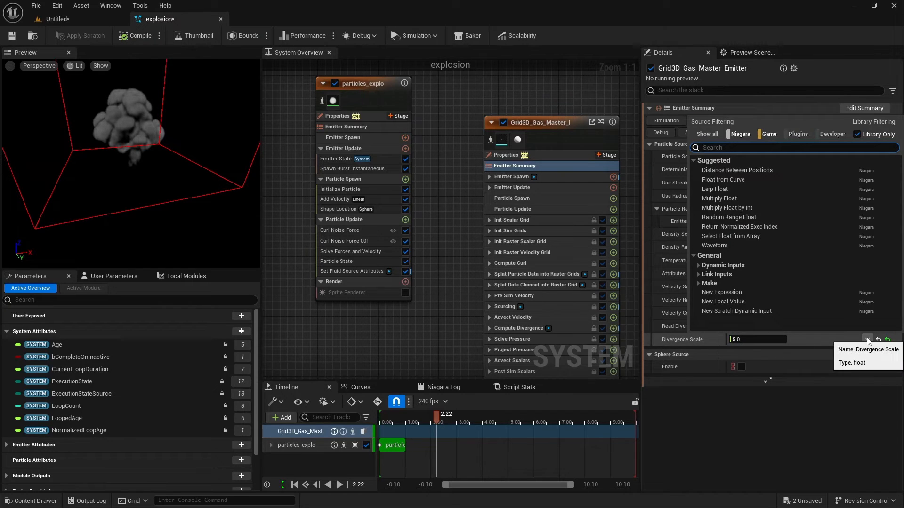
left_click(716, 217)
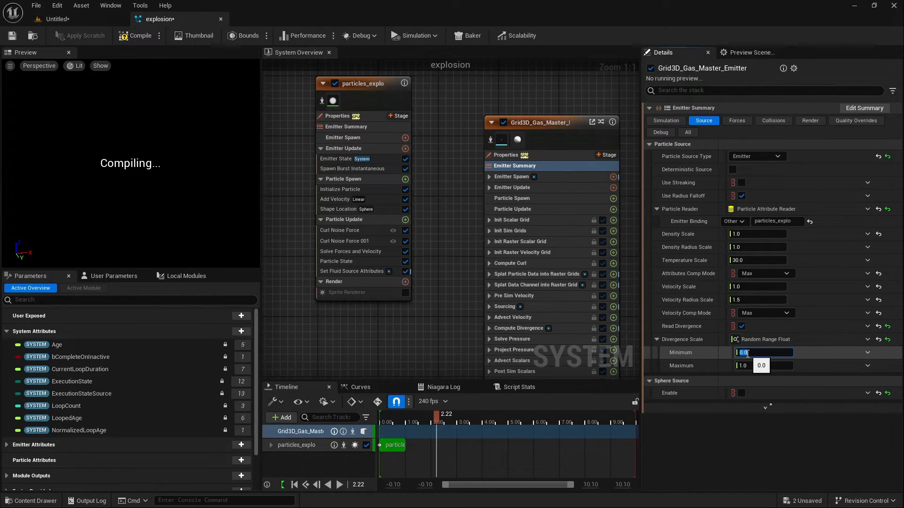
type("12")
left_click(746, 367)
type("1")
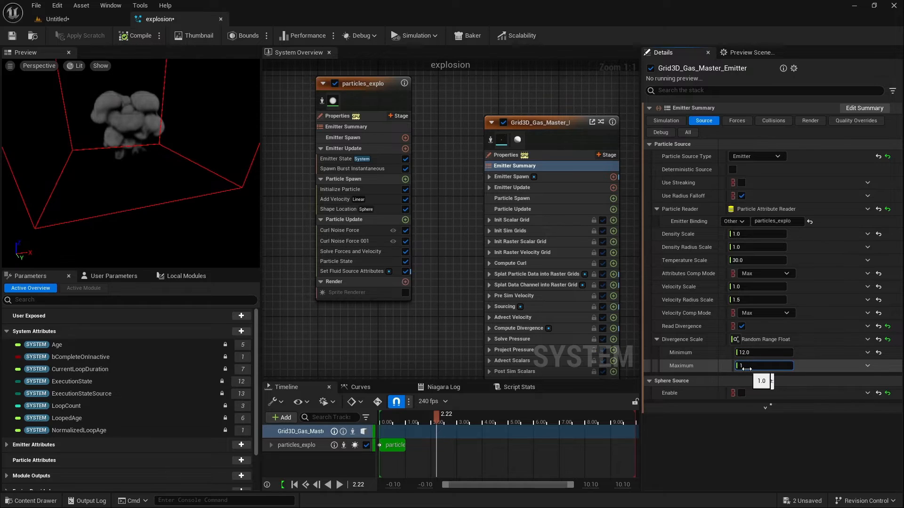
type("6")
key("Return")
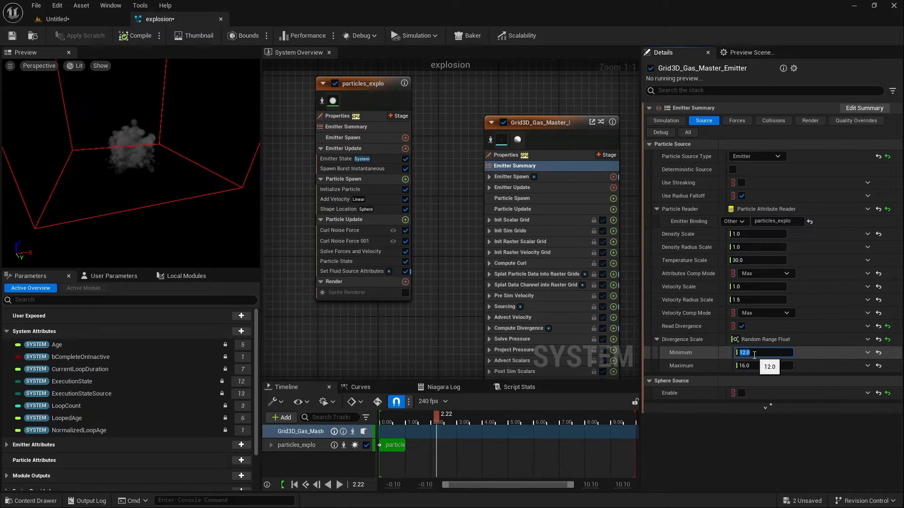
type("13")
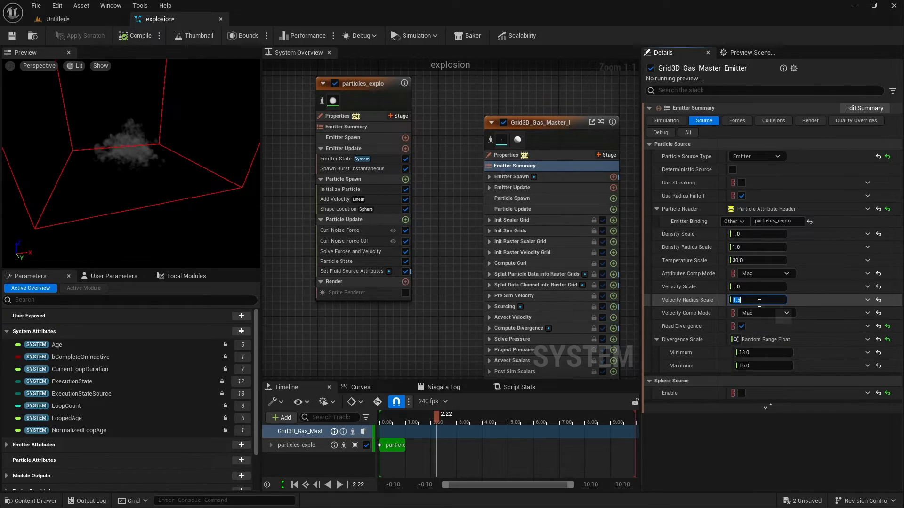
- Try a Velocity Radius Scale of 0 in the gas emitter and replay the explosion in the level
type("0")
key("Return")
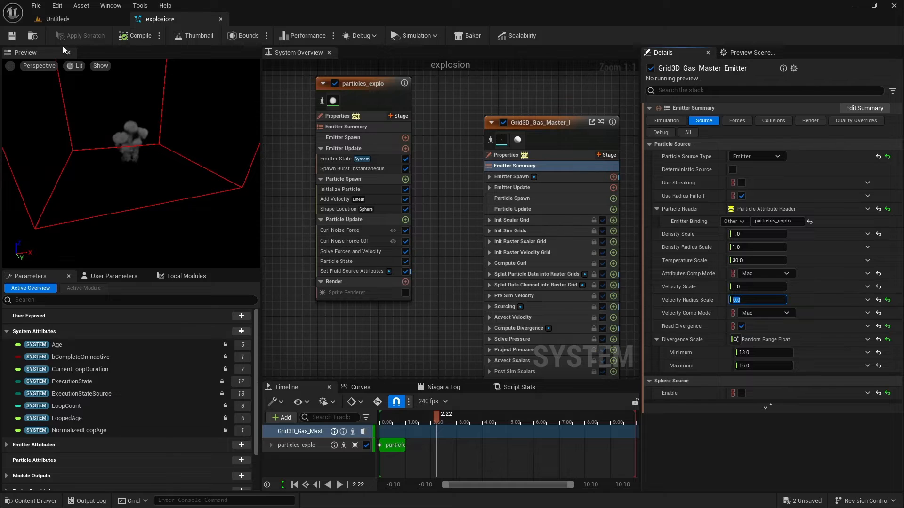
left_click(58, 19)
left_click(745, 454)
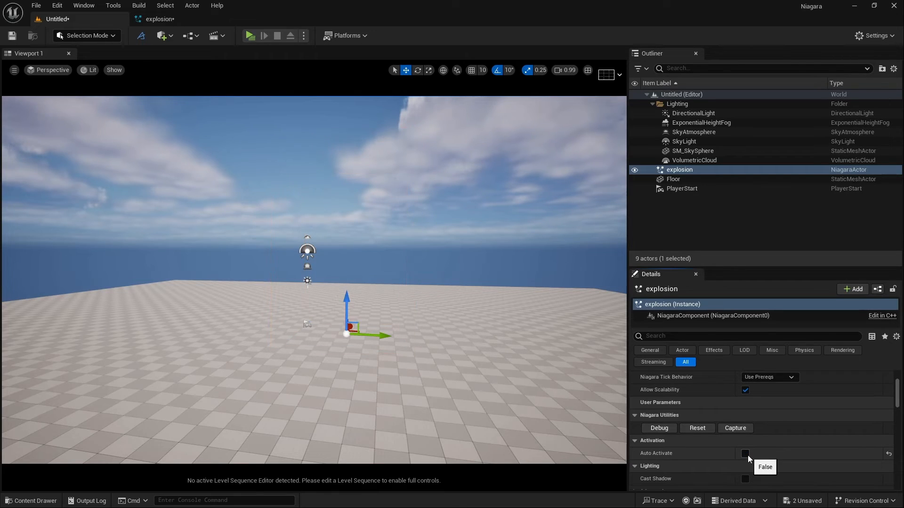
left_click(158, 19)
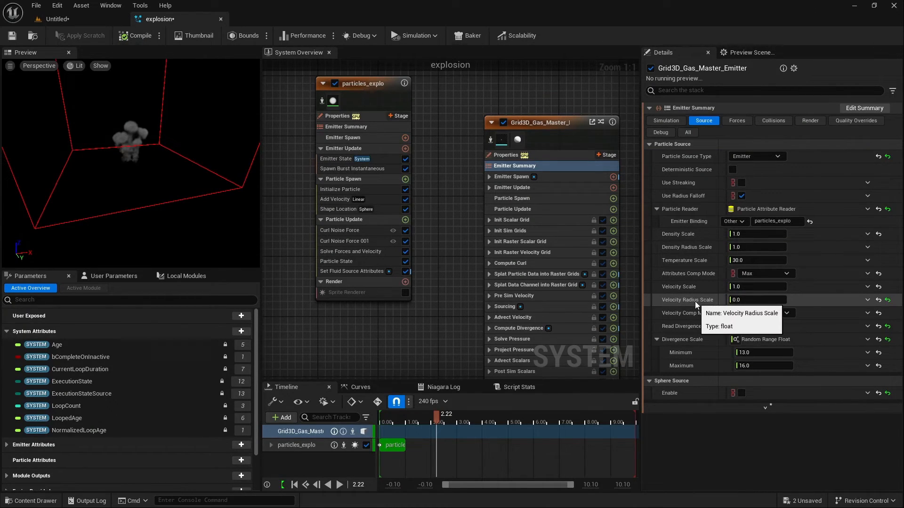
- Make the gas emitter's Velocity Radius Scale a Random Range Float from 1.3 to 1.6 and replay the explosion in the level
left_click(868, 300)
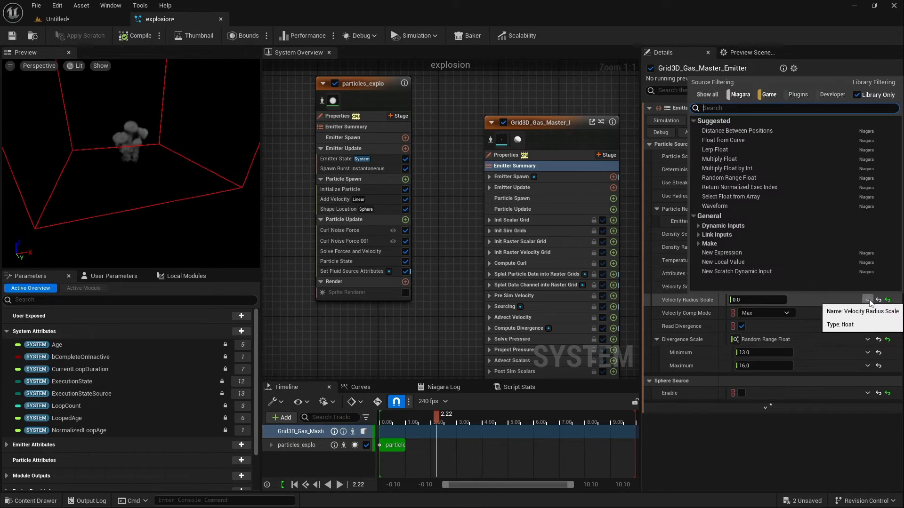
left_click(720, 178)
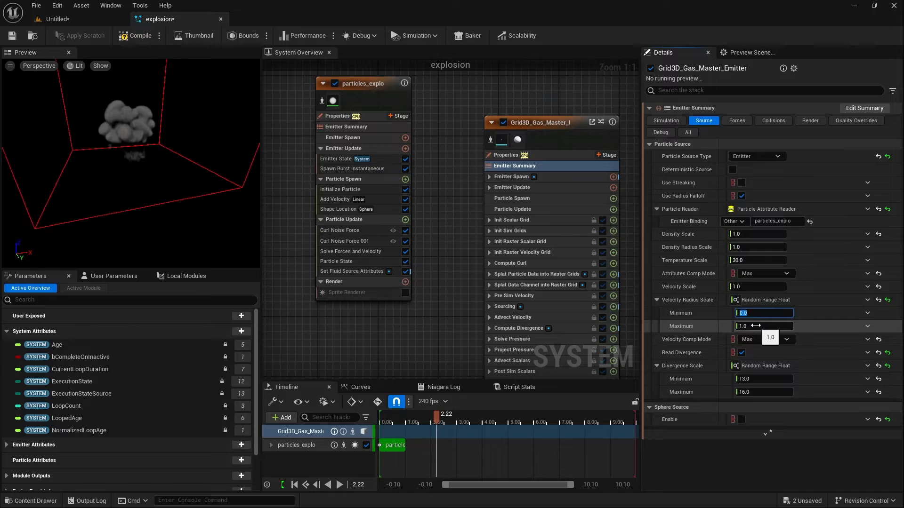
type("1.3")
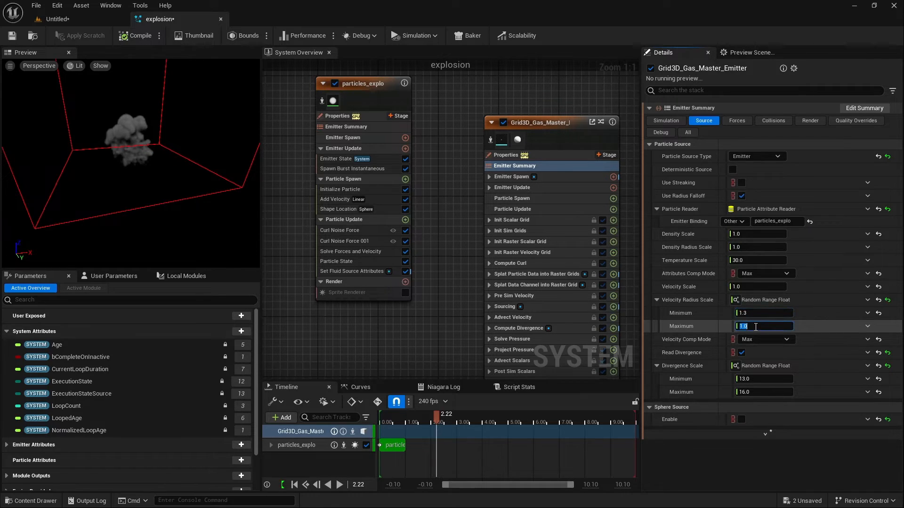
left_click(756, 327)
type("1.6")
key("Return")
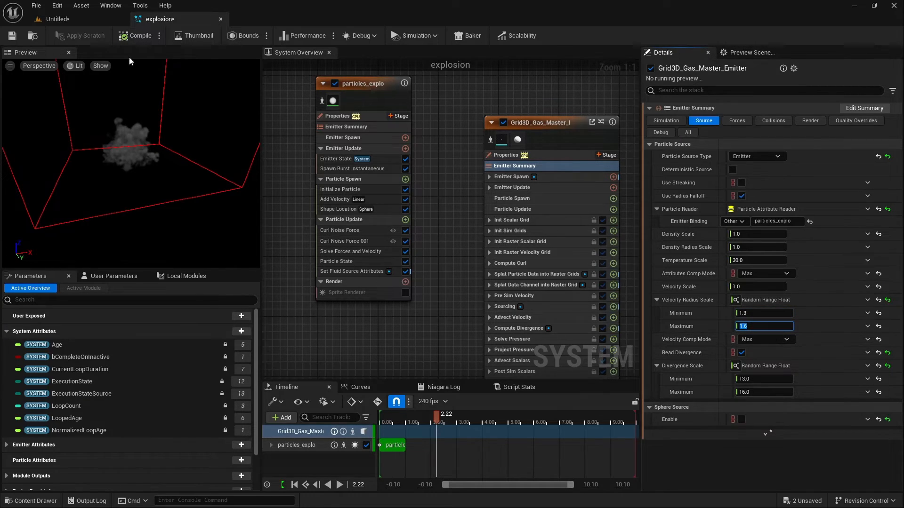
left_click(67, 21)
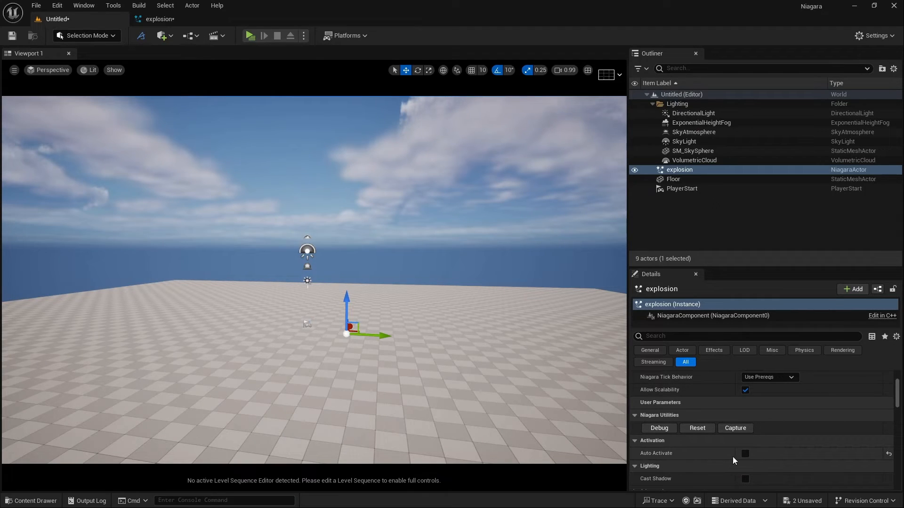
left_click(744, 454)
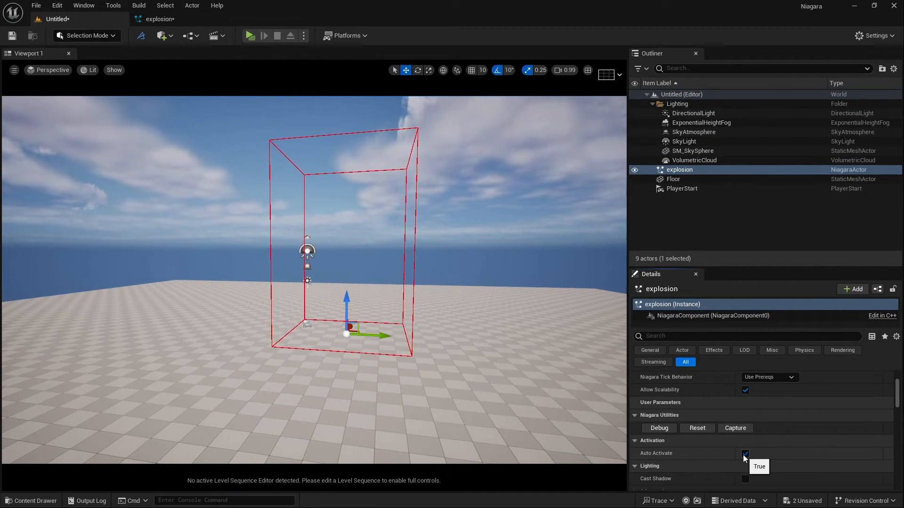
- Set the gas emitter's Initial Turbulence gain to 80 in the explosion system and replay the effect in the level
left_click(158, 19)
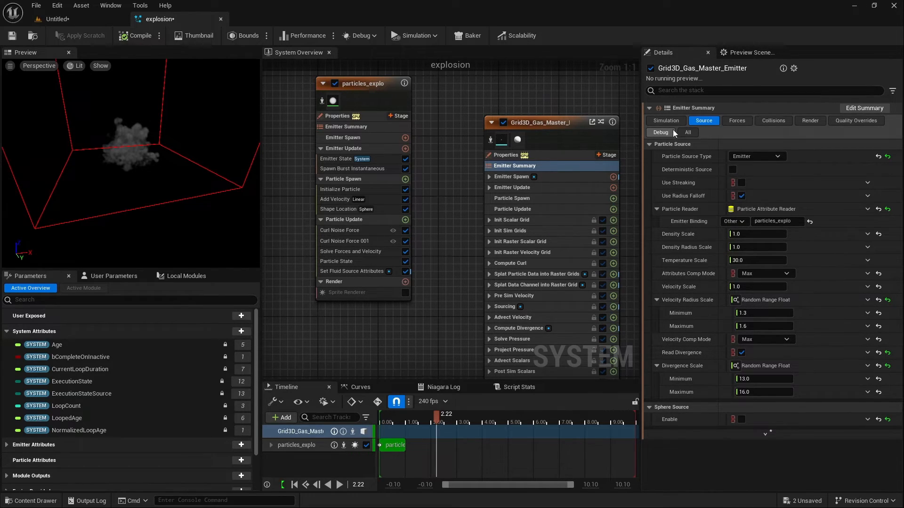
left_click(738, 122)
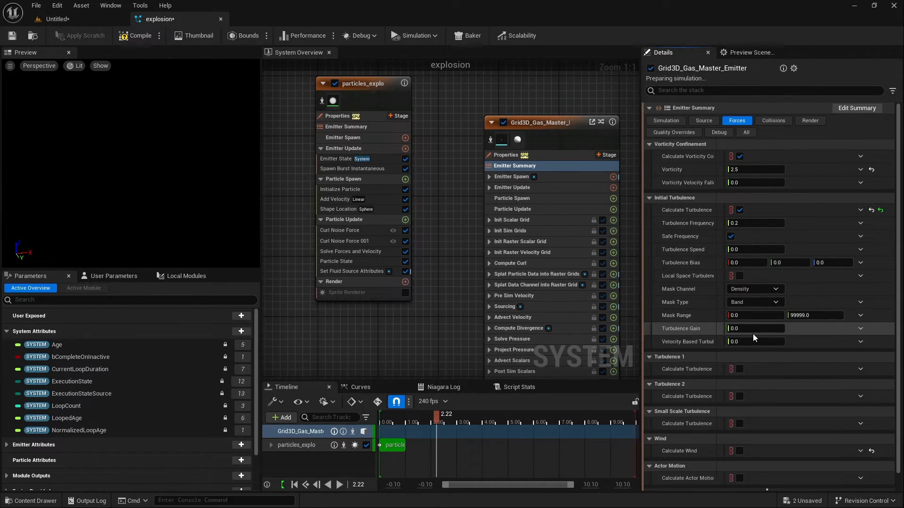
left_click(754, 329)
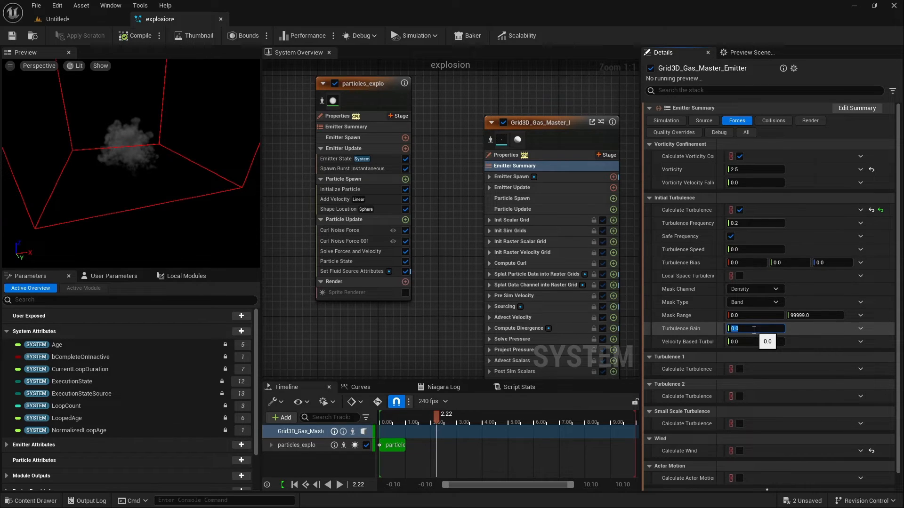
type("80")
key("Return")
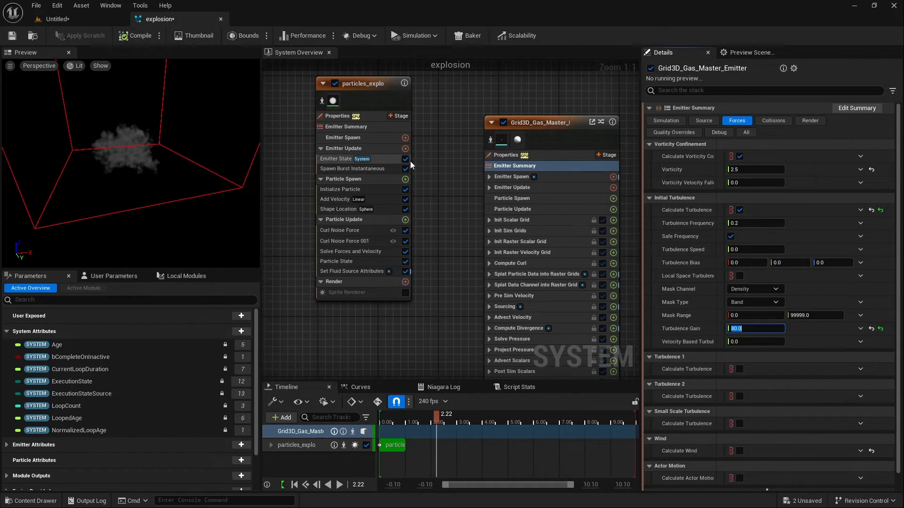
left_click(82, 23)
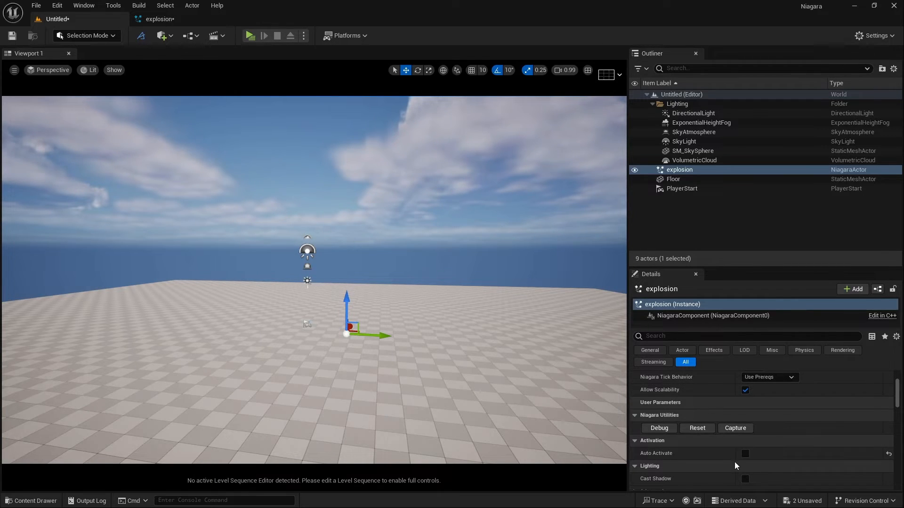
left_click(745, 454)
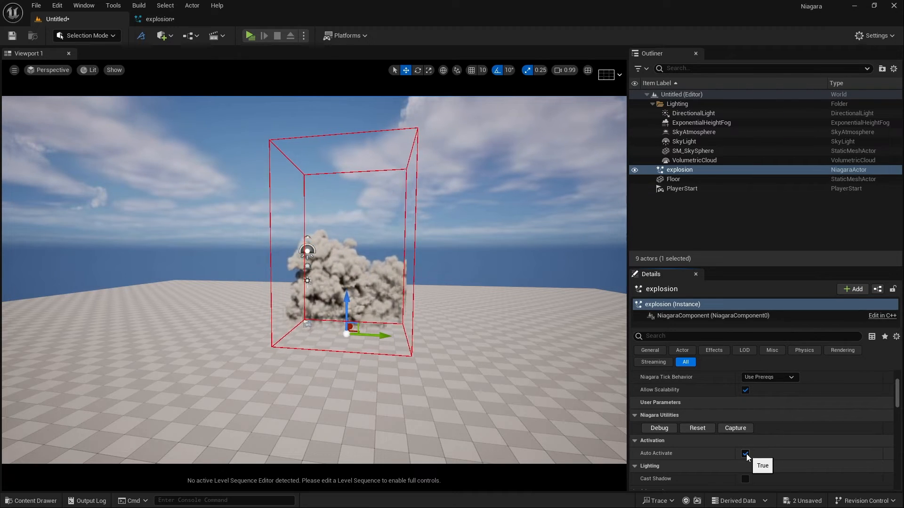
left_click(745, 454)
- Return to the explosion system and set the gas emitter's Initial Turbulence frequency to 0.15
left_click(155, 19)
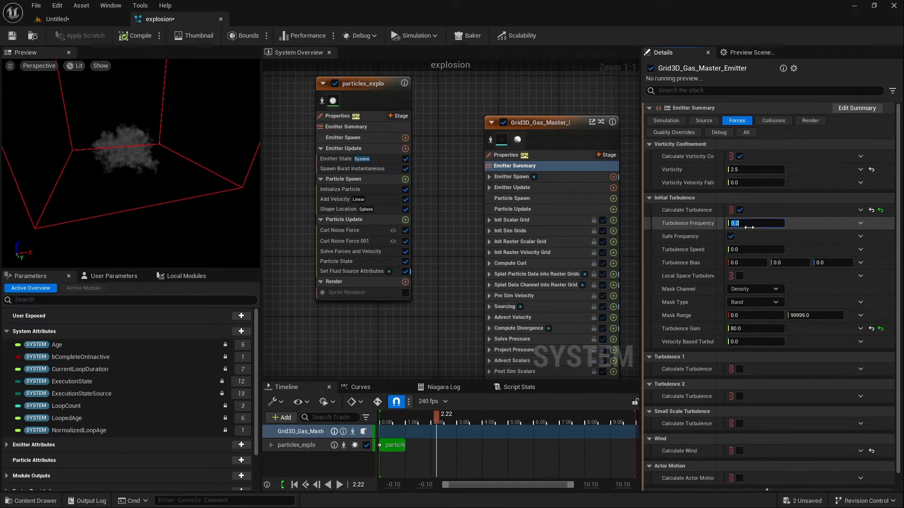
type("0.15")
key("Return")
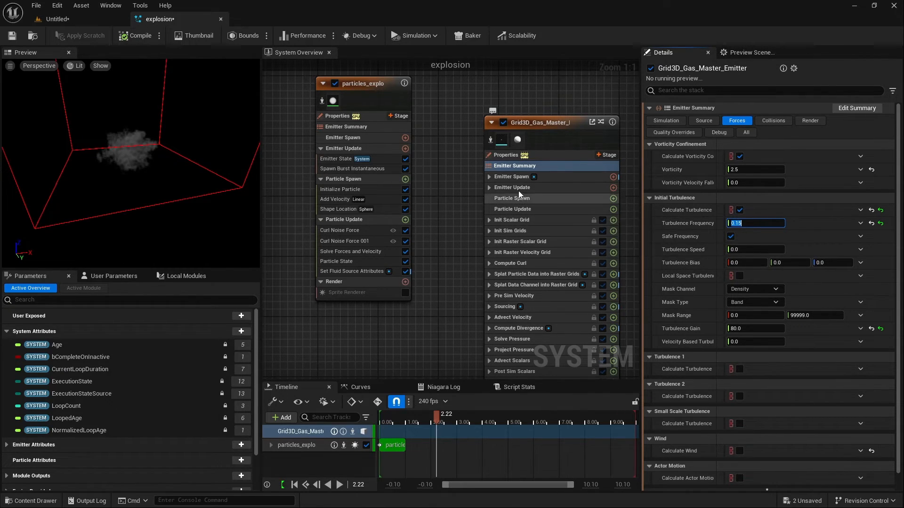
- Set the gas simulation's pressure solve iterations to 12 and its Resolution Max Axis to 250
left_click(673, 123)
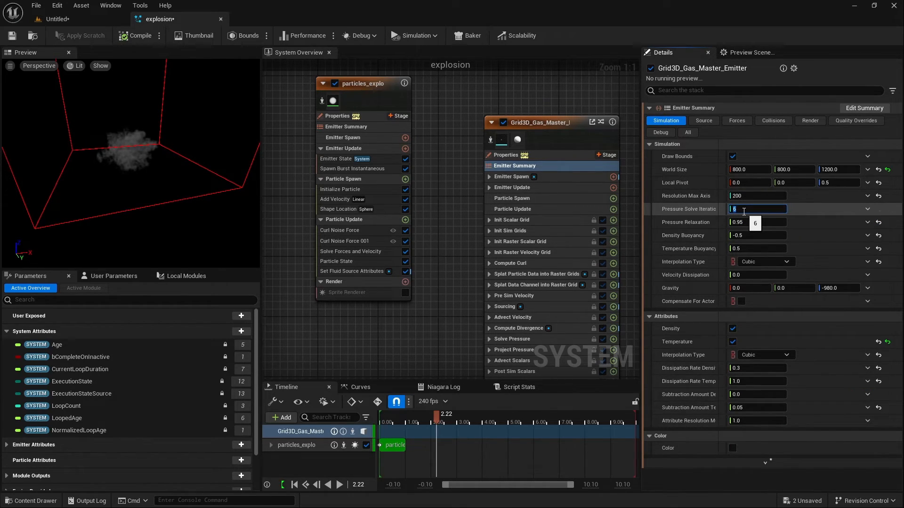
type("12")
key("Return")
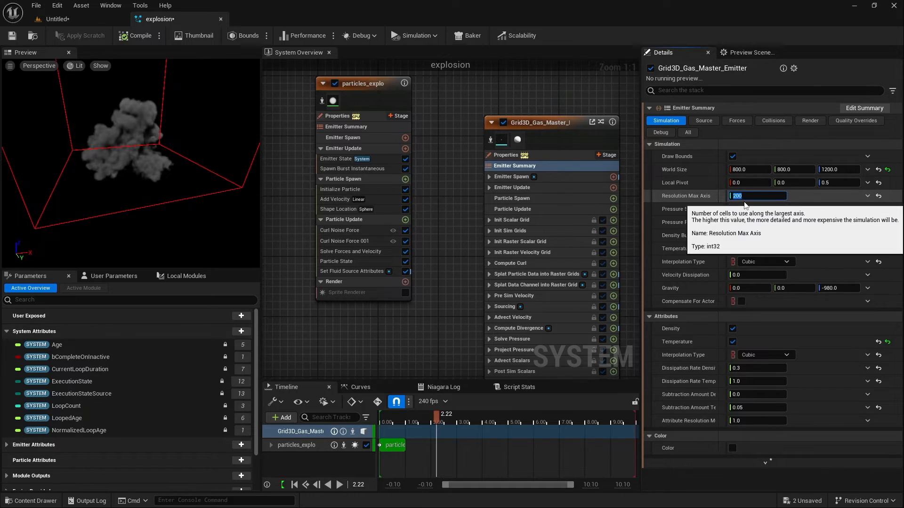
type("250")
key("Return")
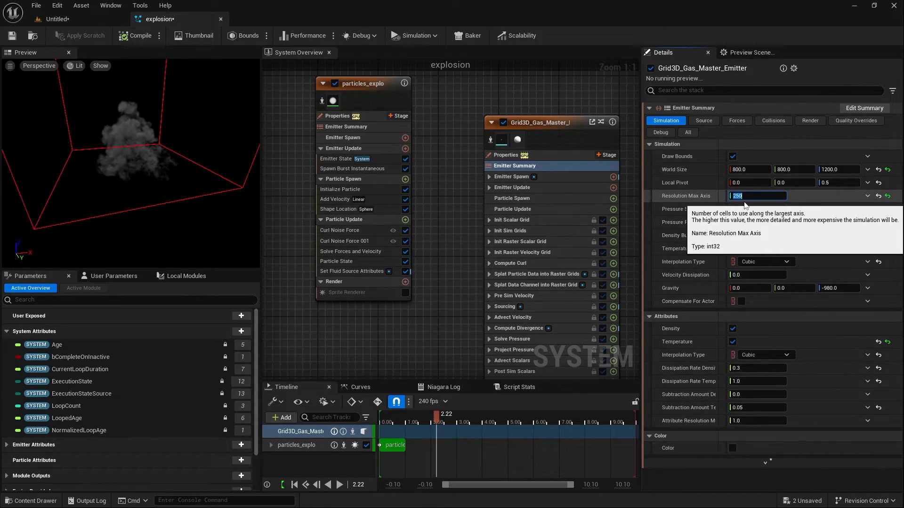
- Replay the explosion in the level to check the higher-resolution smoke, and deactivate it again
left_click(69, 19)
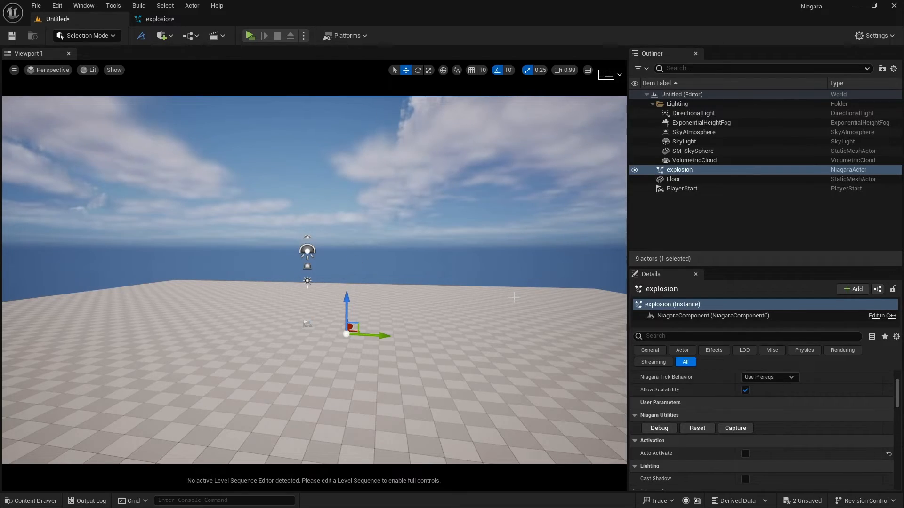
left_click(745, 454)
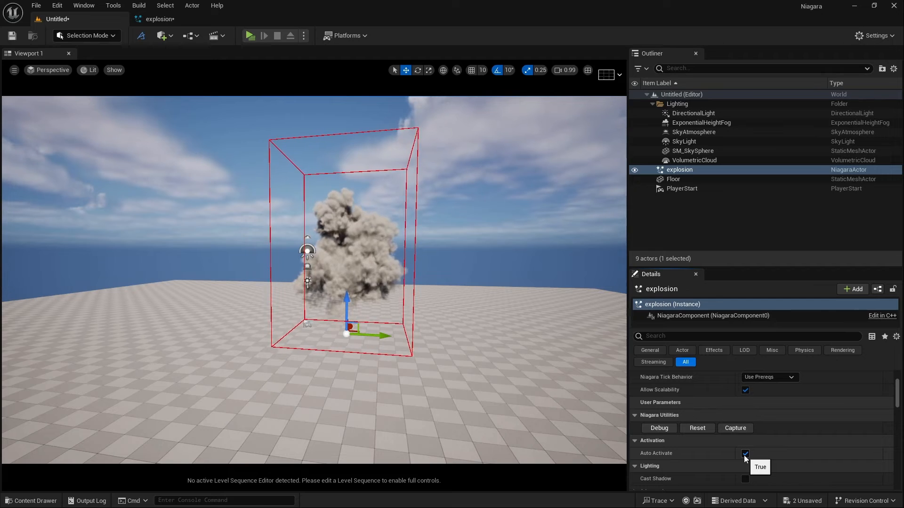
left_click(745, 455)
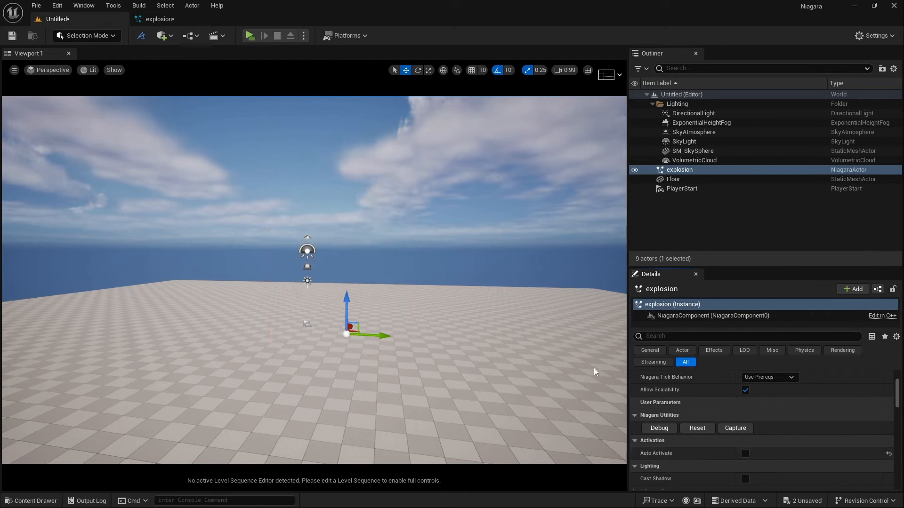
- Return to the explosion system and enable Turbulence 1 on the gas emitter with a gain of 50 and a frequency of 0.4
left_click(158, 18)
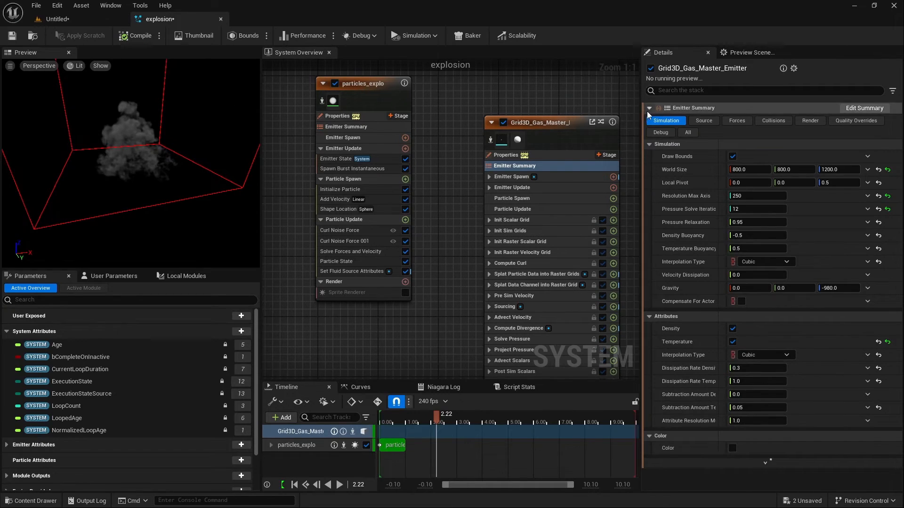
left_click(742, 122)
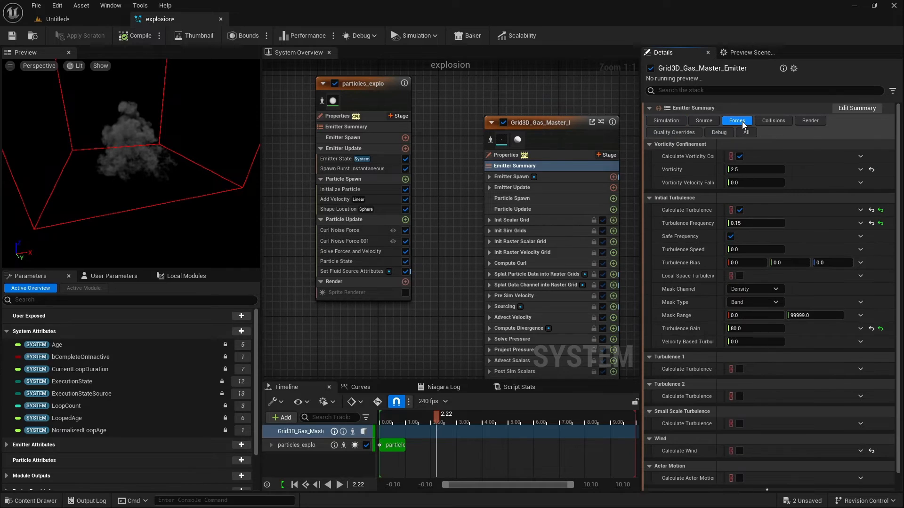
left_click(740, 369)
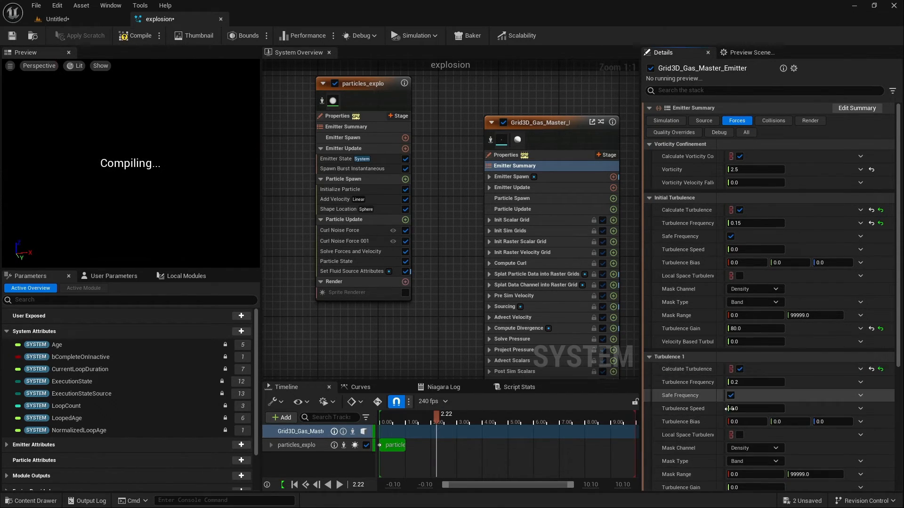
scroll(703, 411, "down", 2)
scroll(719, 442, "down", 2)
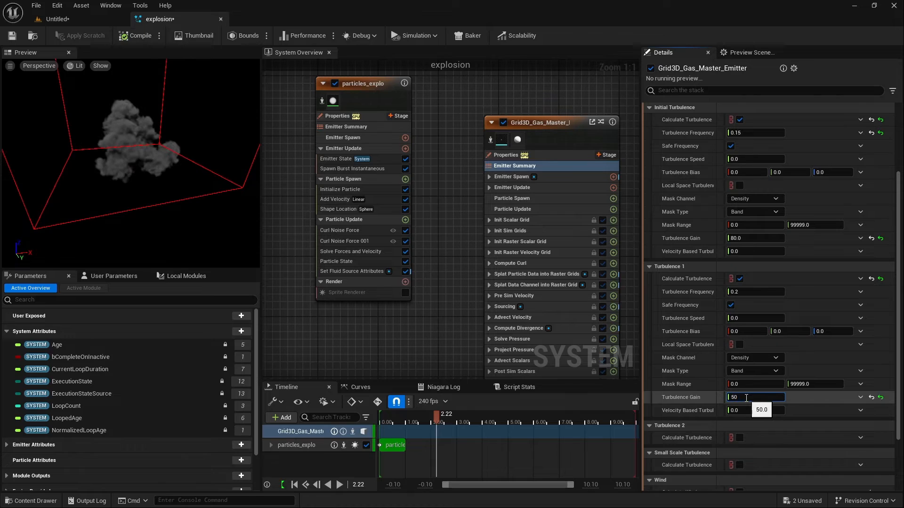
type("50")
left_click(738, 292)
type("0.")
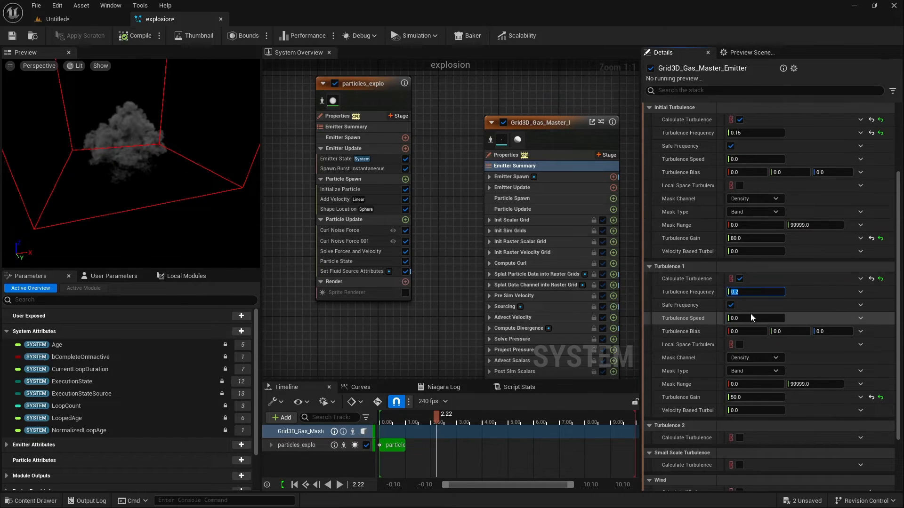
type("4")
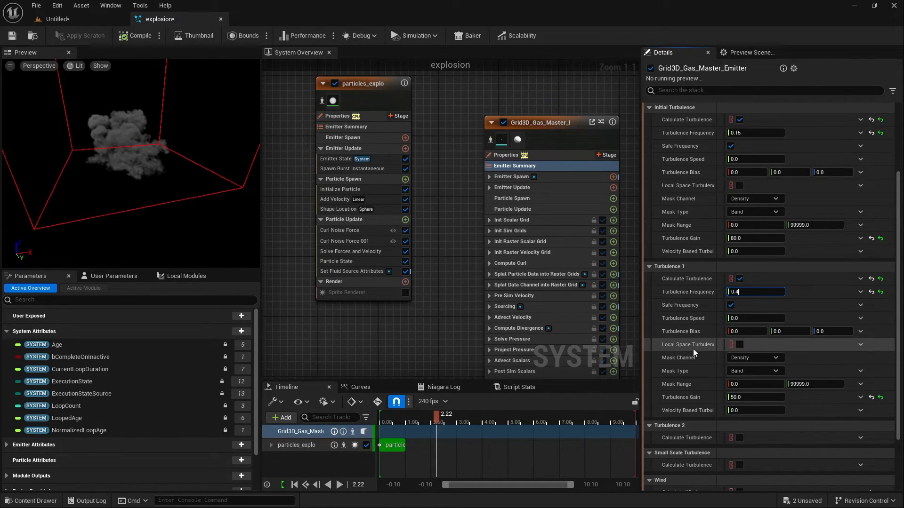
- Enable Small Scale Turbulence in the gas emitter's forces
scroll(679, 374, "down", 2)
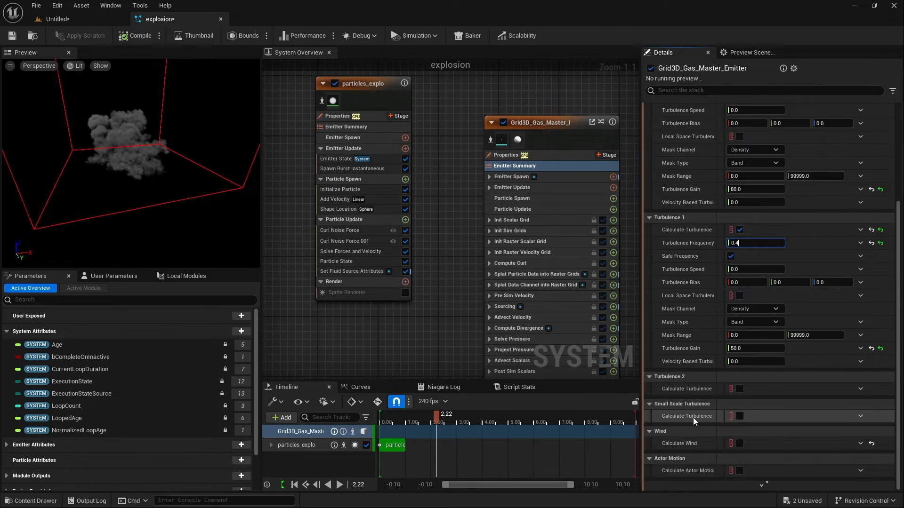
left_click(740, 416)
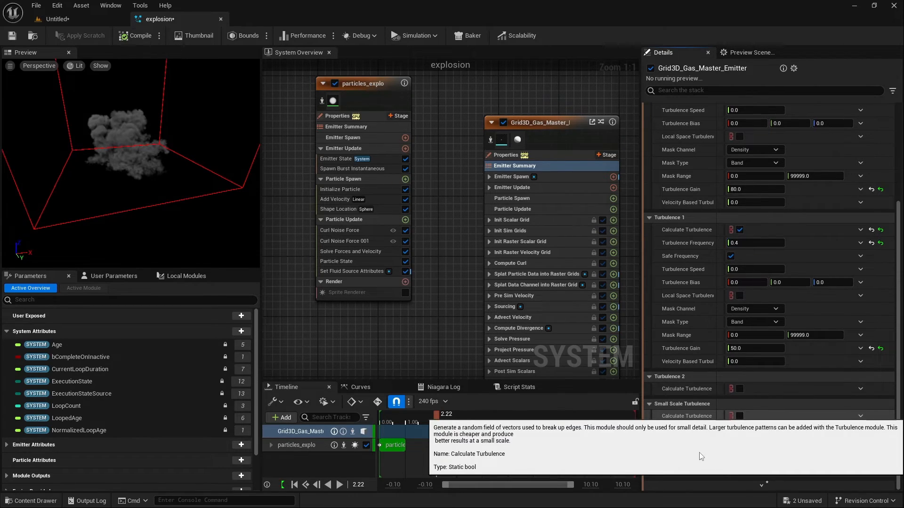
scroll(705, 375, "down", 3)
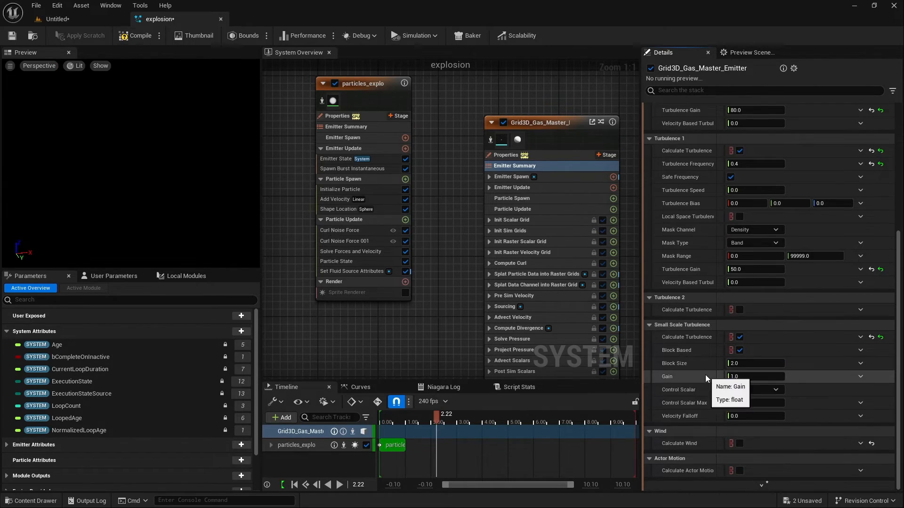
- Enable Wind on the gas emitter and set the Wind Magnitude to 2
left_click(739, 443)
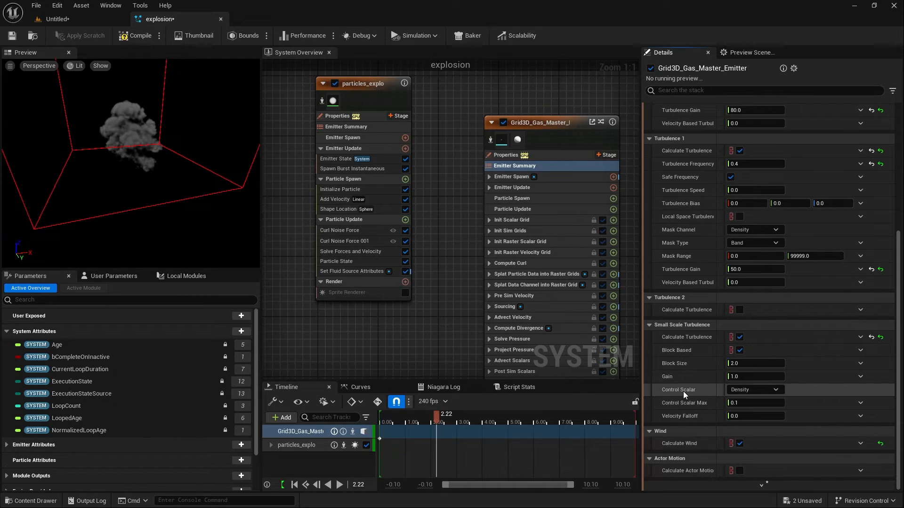
scroll(683, 392, "down", 2)
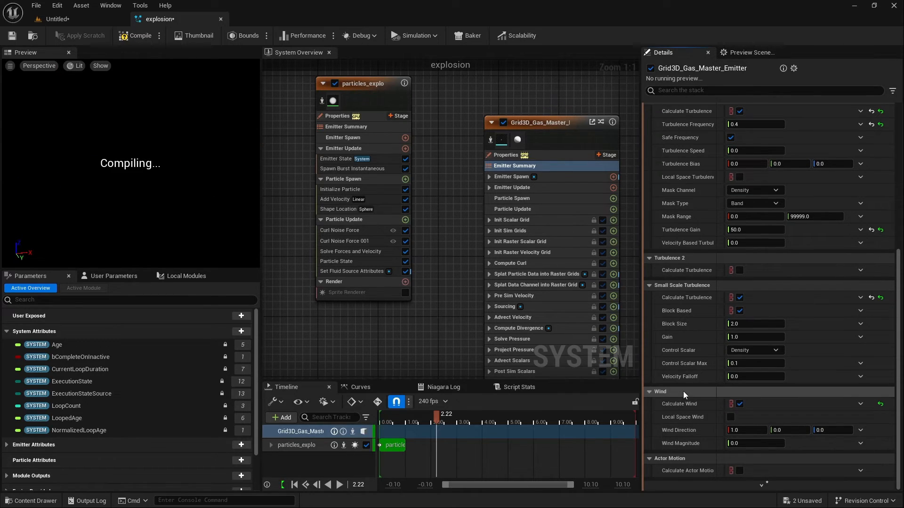
left_click(740, 444)
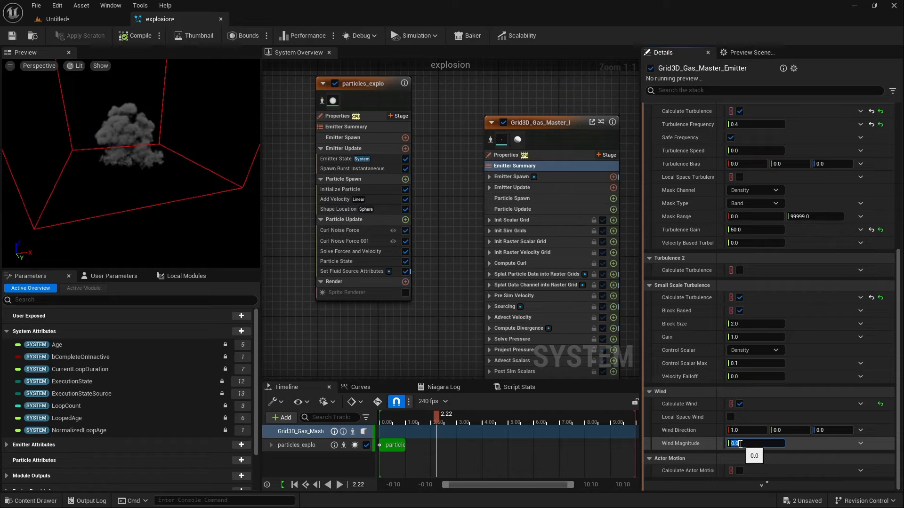
type("2")
key("Return")
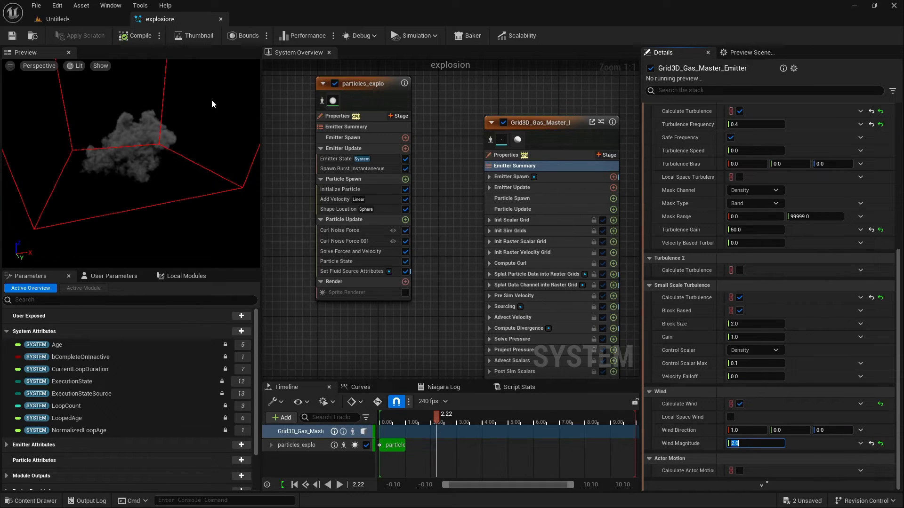
- Save the explosion system, play it in the level to check the turbulence and wind, and deactivate it again
left_click(14, 36)
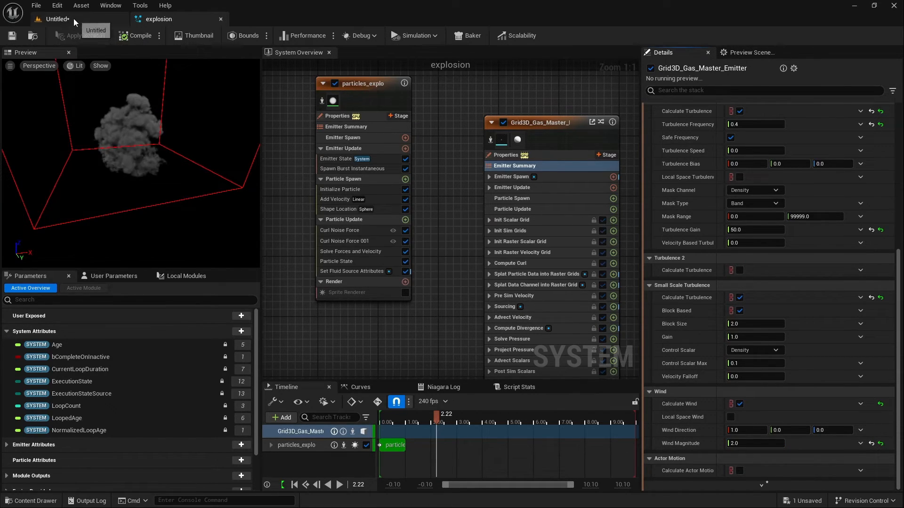
left_click(73, 20)
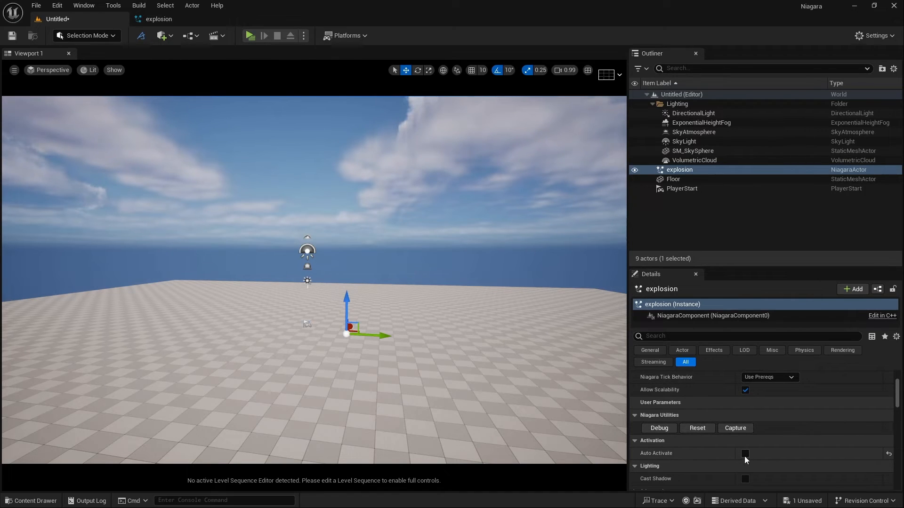
left_click(744, 455)
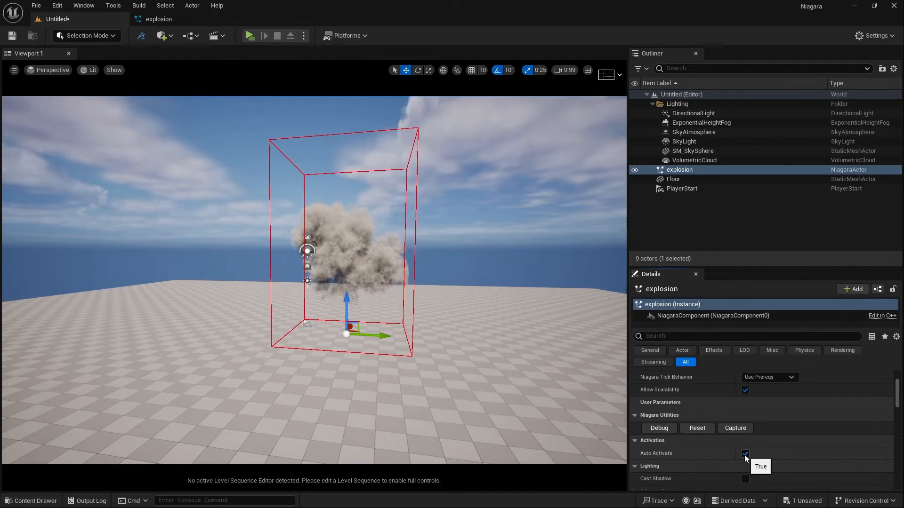
left_click(745, 453)
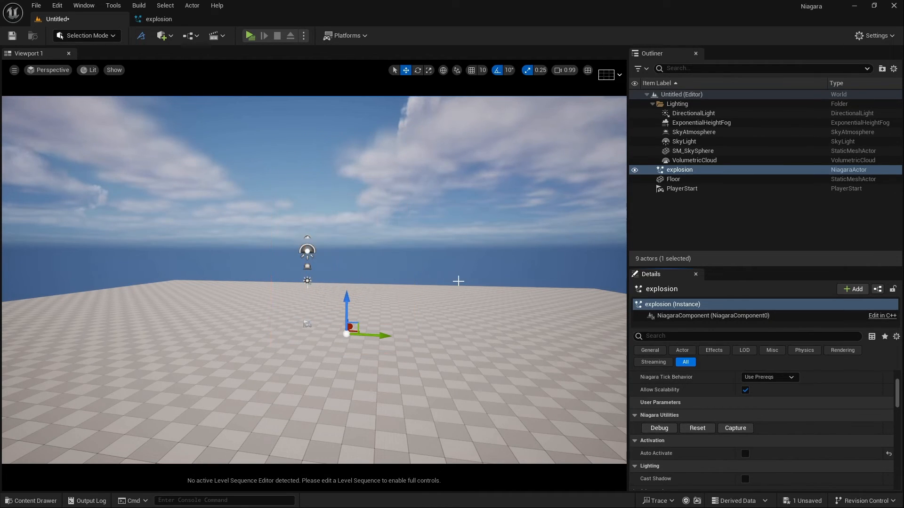
- Set the Spawn Count of the particles_explo emitter's Spawn Burst Instantaneous module to 25 in the explosion system
left_click(161, 18)
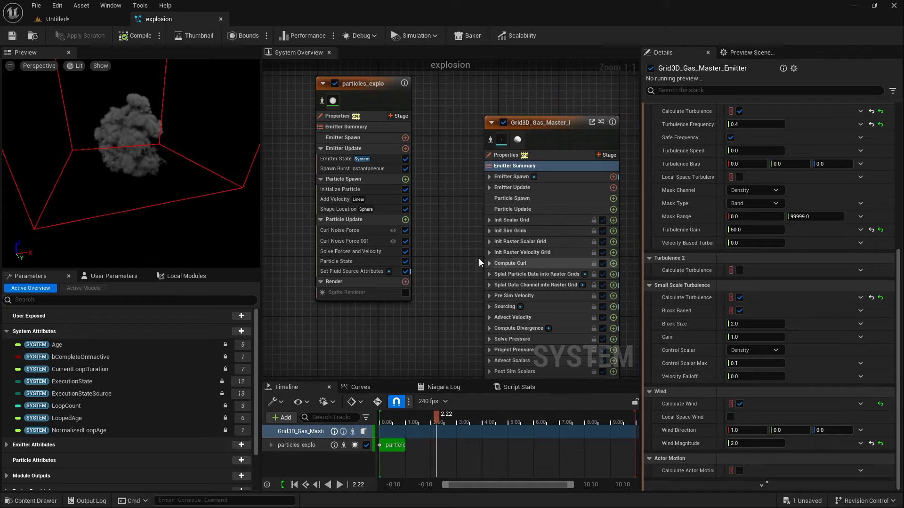
left_click(348, 168)
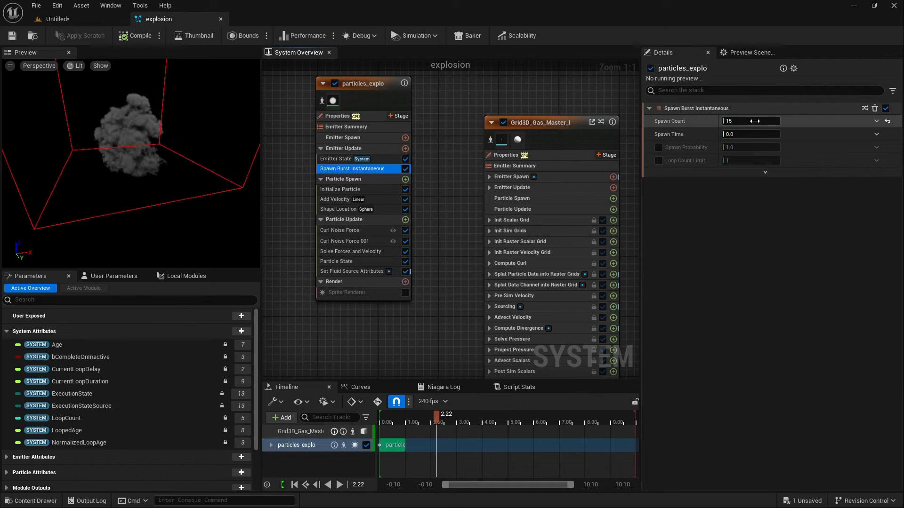
left_click(751, 121)
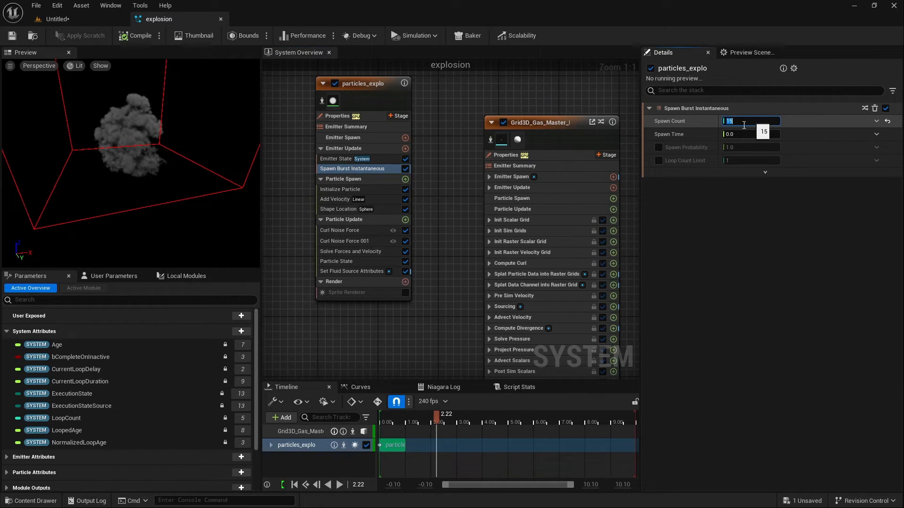
type("25")
key("Return")
- Play the explosion in the level with the larger particle burst and deactivate it again
left_click(56, 19)
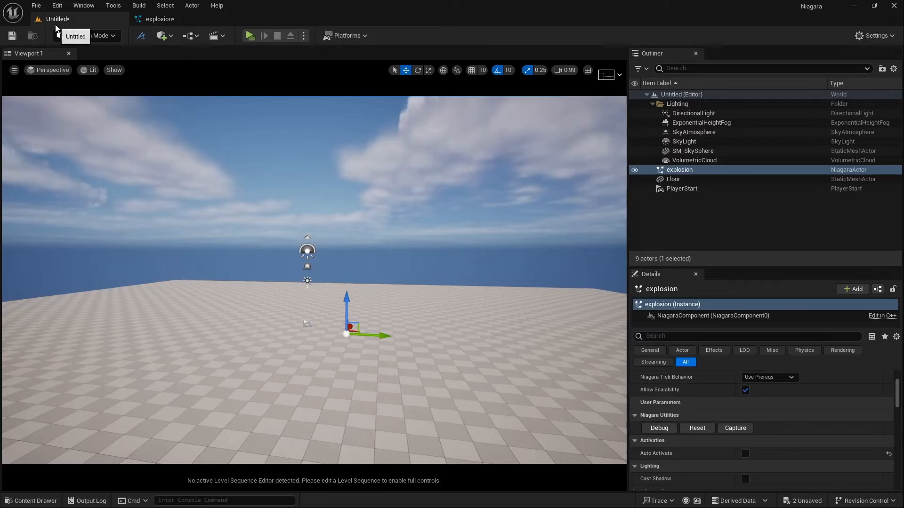
left_click(745, 454)
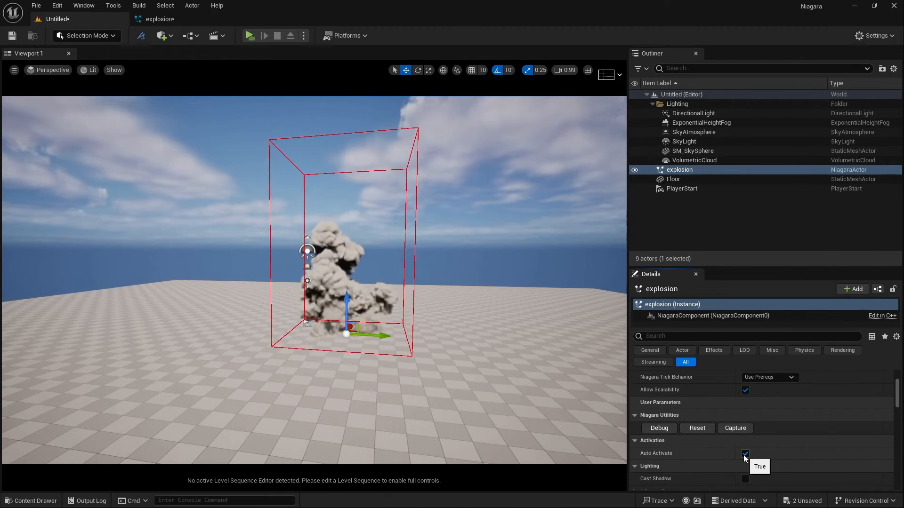
left_click(745, 454)
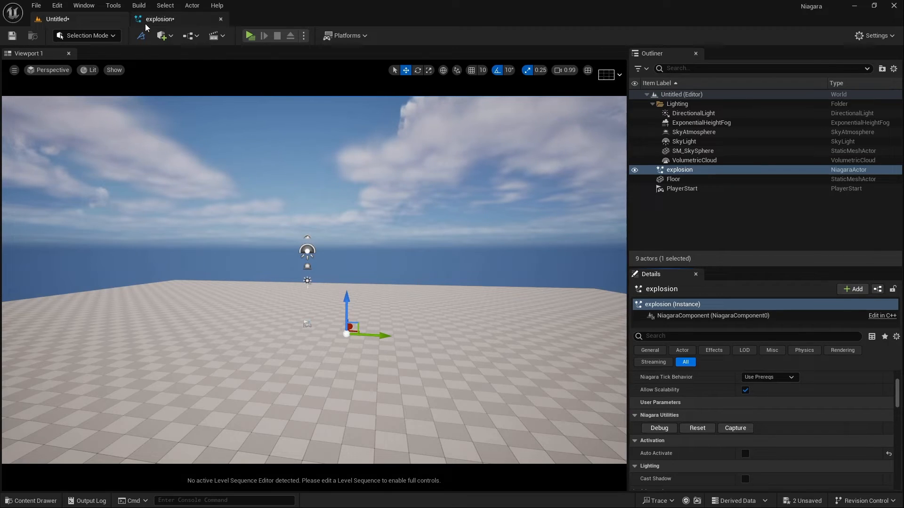
- Return to the explosion system and set the gas emitter's World Size X to 1200
left_click(159, 19)
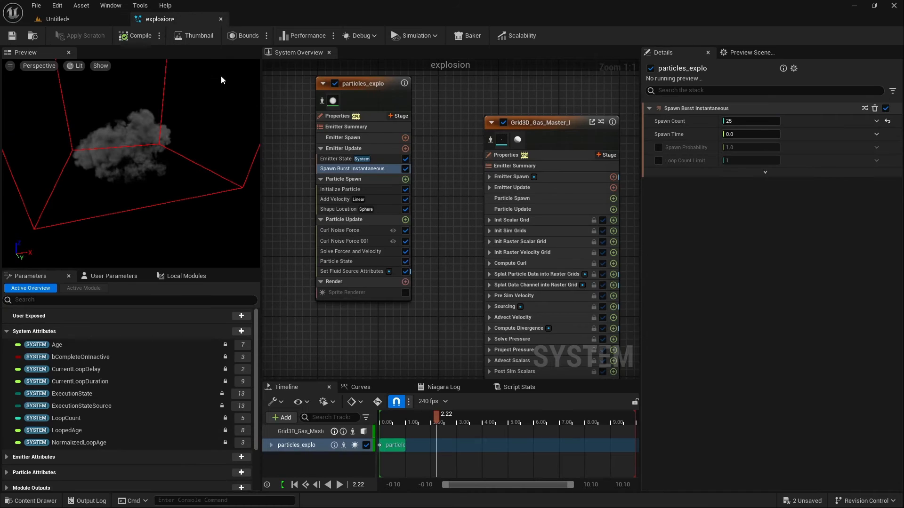
left_click(514, 166)
left_click(665, 120)
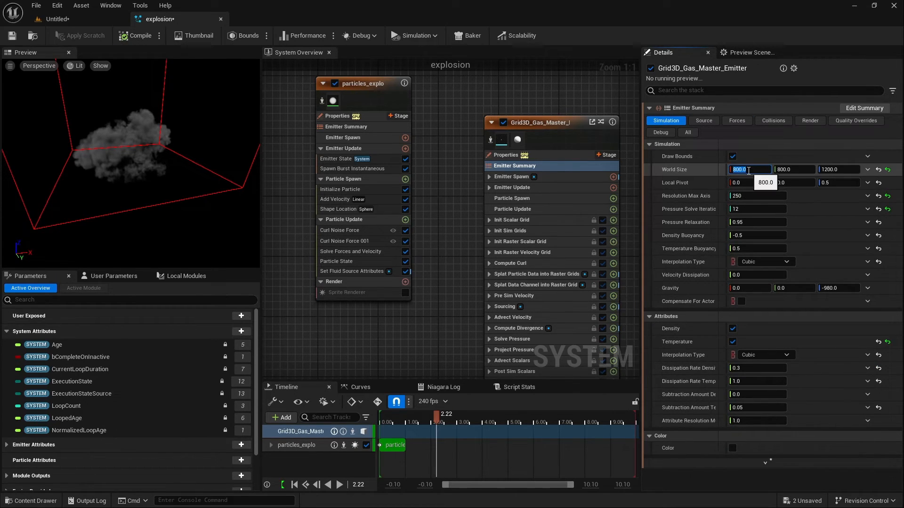
type("120")
key("Return")
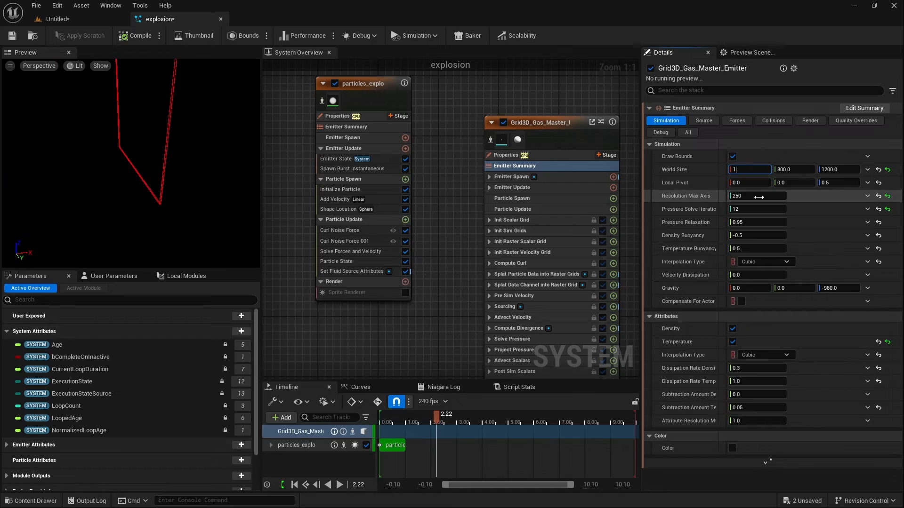
type("00.0")
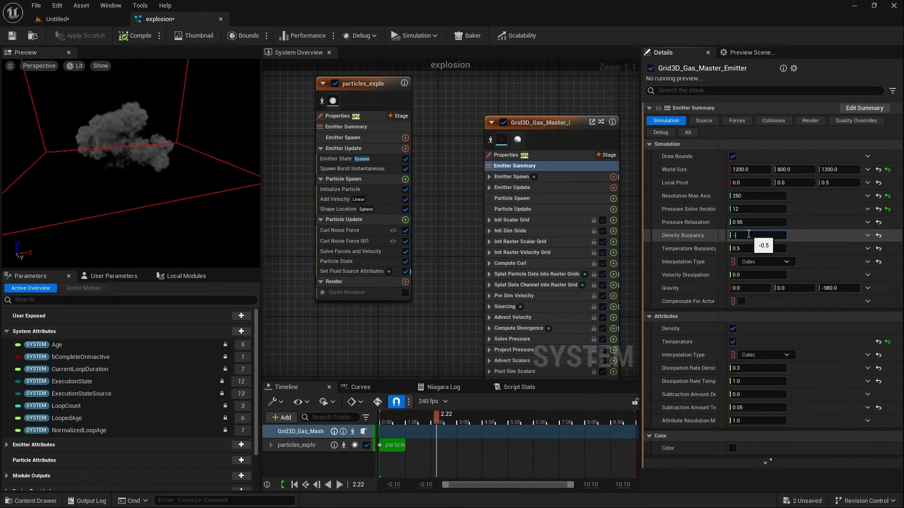
- Set the gas emitter's Density Buoyancy to -0.3 and its Temperature Buoyancy to a Random Range Float from 0.2 to 0.3
left_click(748, 234)
type("-0.3")
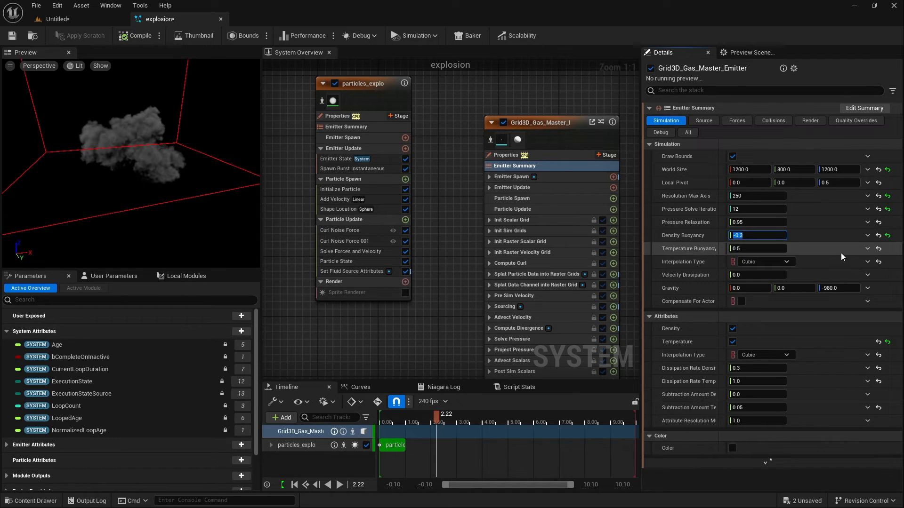
left_click(867, 249)
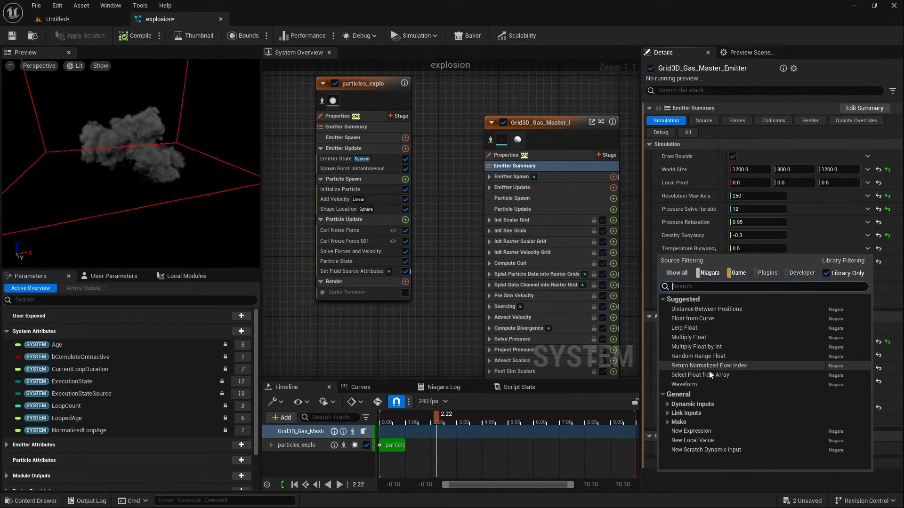
left_click(700, 356)
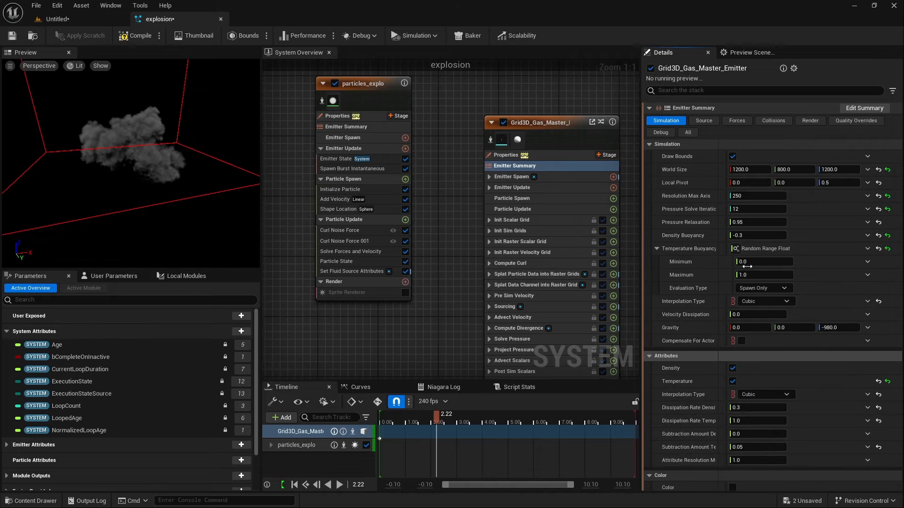
left_click(751, 262)
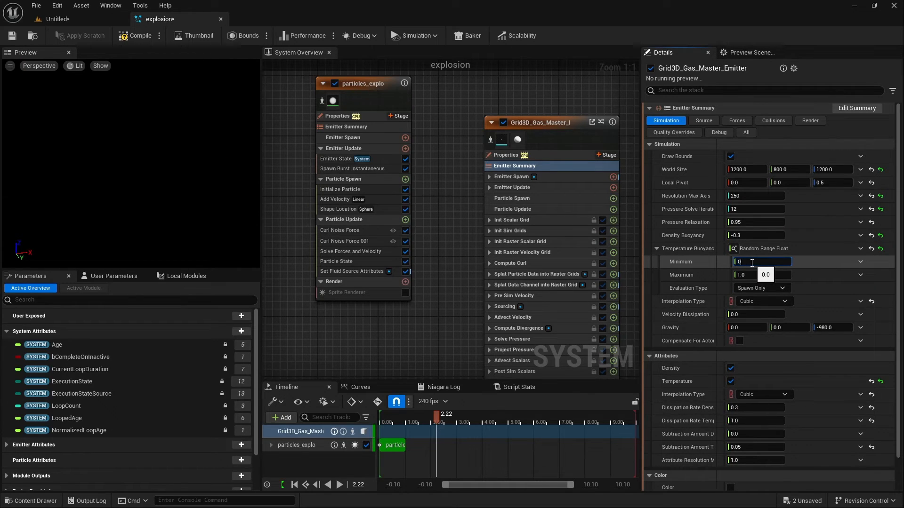
type("0.2")
left_click(745, 277)
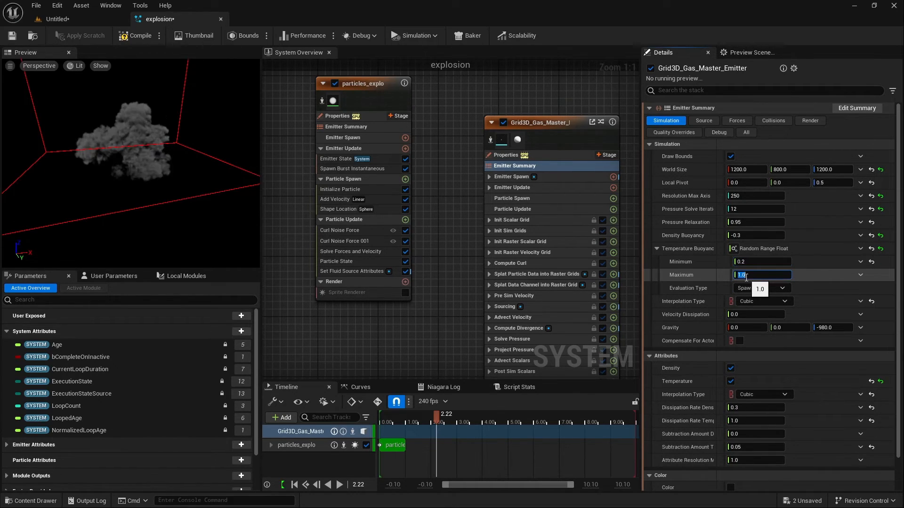
type("0.3")
key("Return")
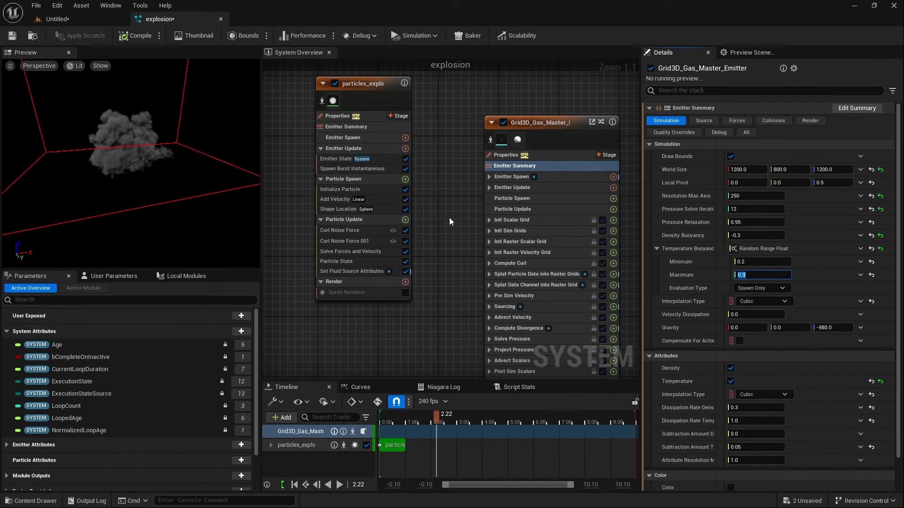
- Replay the explosion in the level and examine the smoke's buoyancy from different viewing angles
left_click(80, 19)
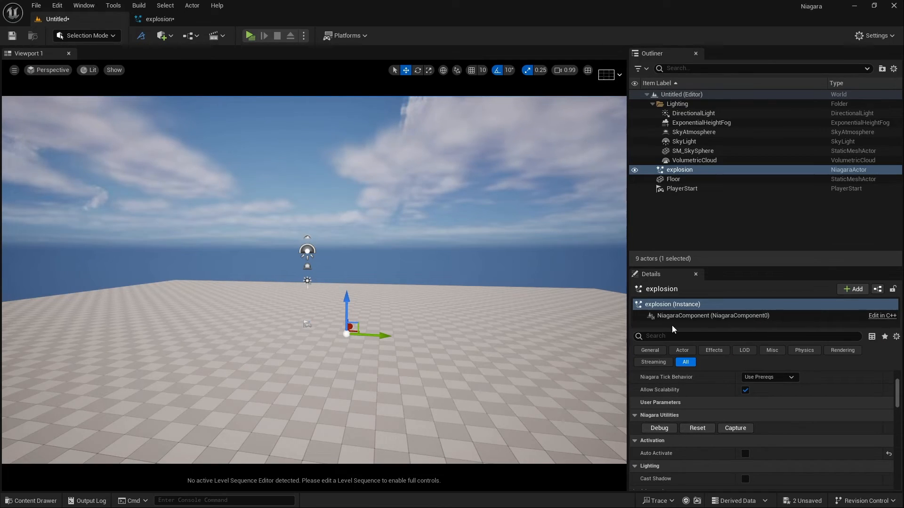
left_click(745, 454)
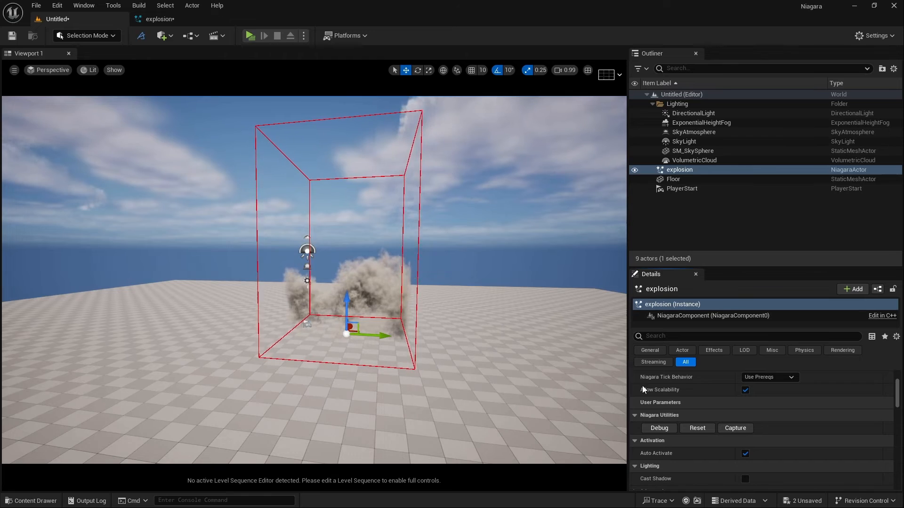
left_click(745, 454)
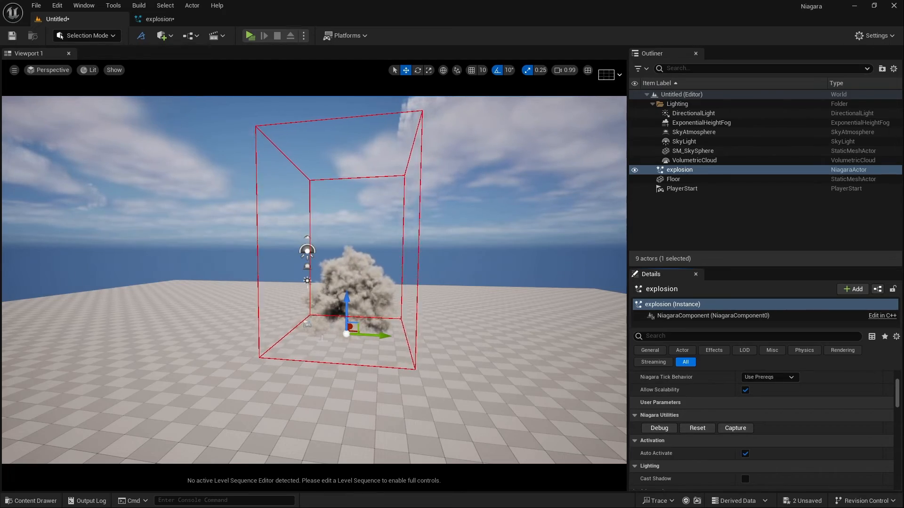
right_click_drag(321, 333, 141, 327)
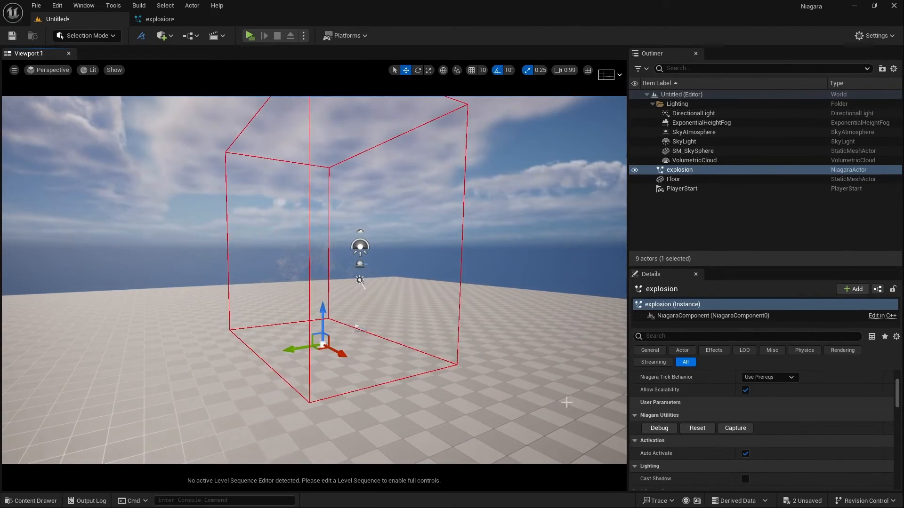
left_click(745, 453)
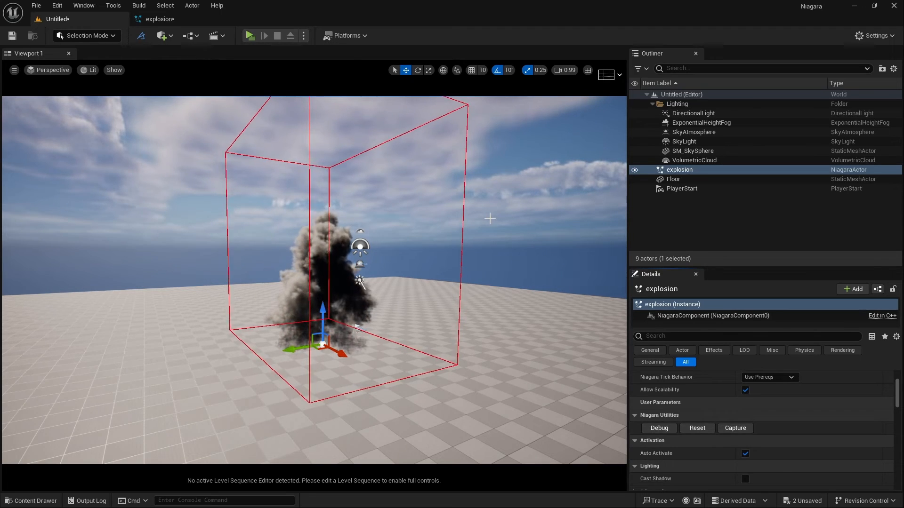
- Rotate the directional light to relight the smoke, and restart the explosion in the level
key("ctrl+l")
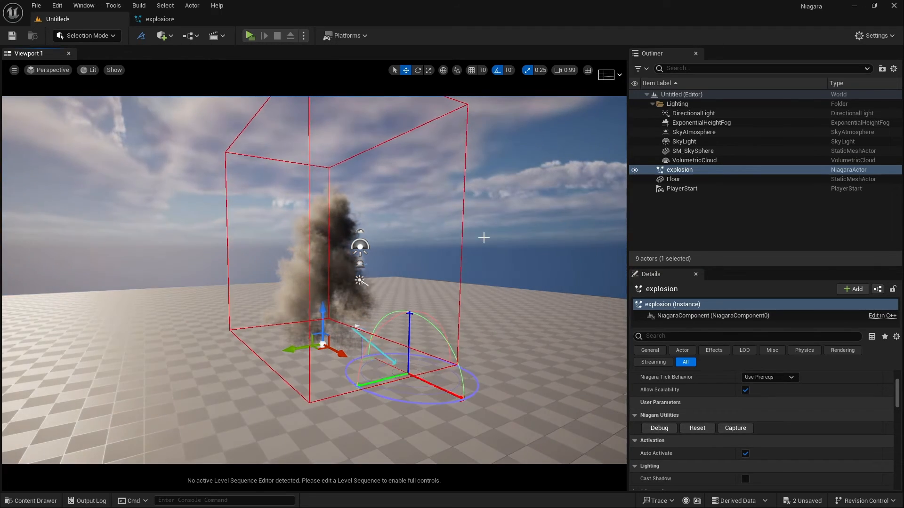
key("ctrl+l")
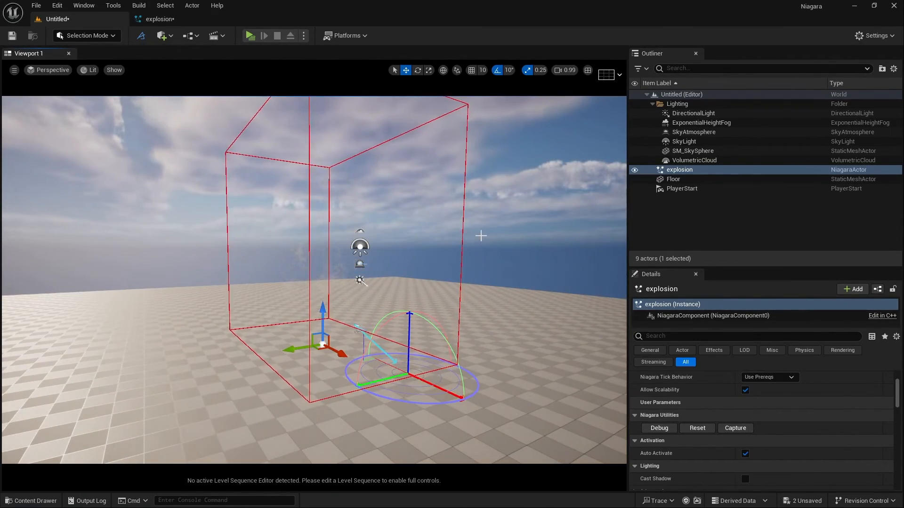
left_click(745, 455)
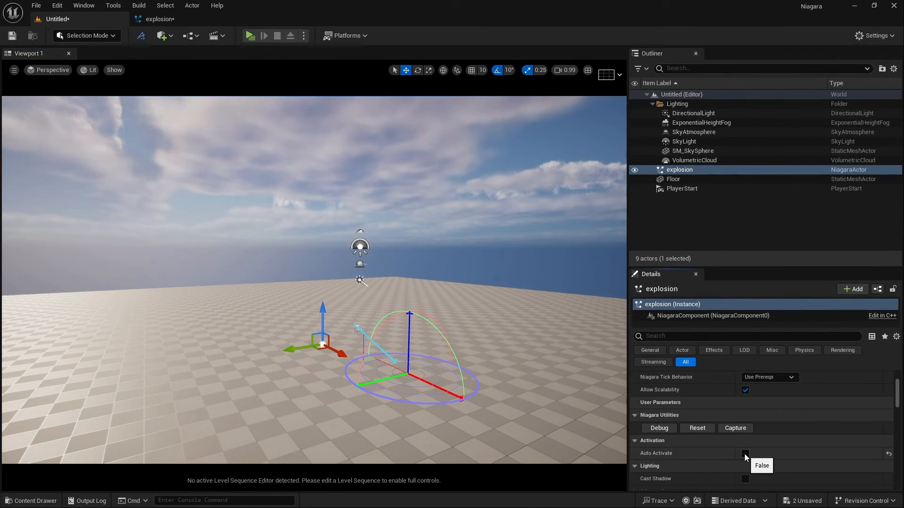
left_click(745, 455)
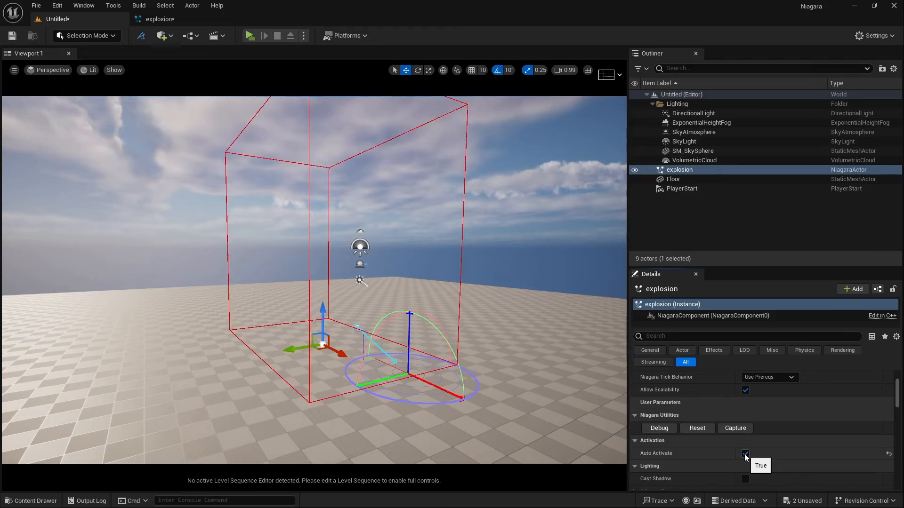
- Preview the explosion in Path Tracing view mode, deactivate it, and restore the Lit view mode
left_click(92, 70)
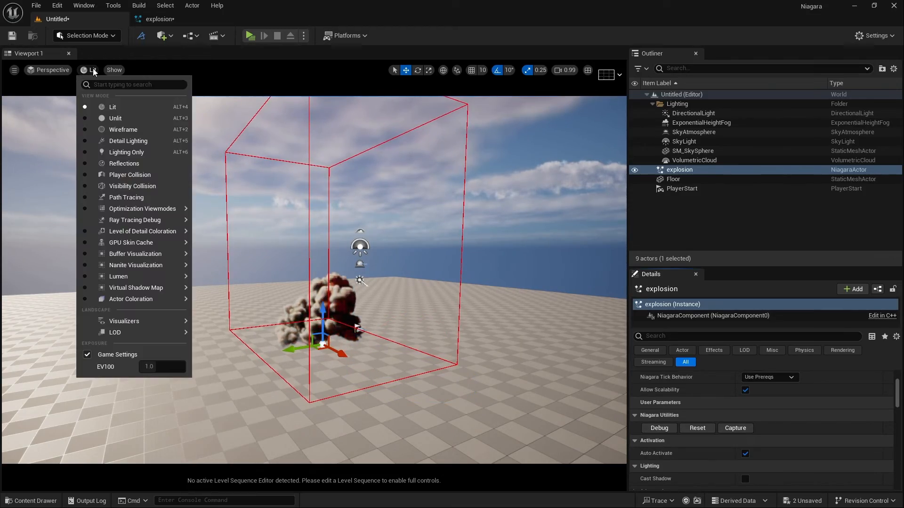
left_click(116, 198)
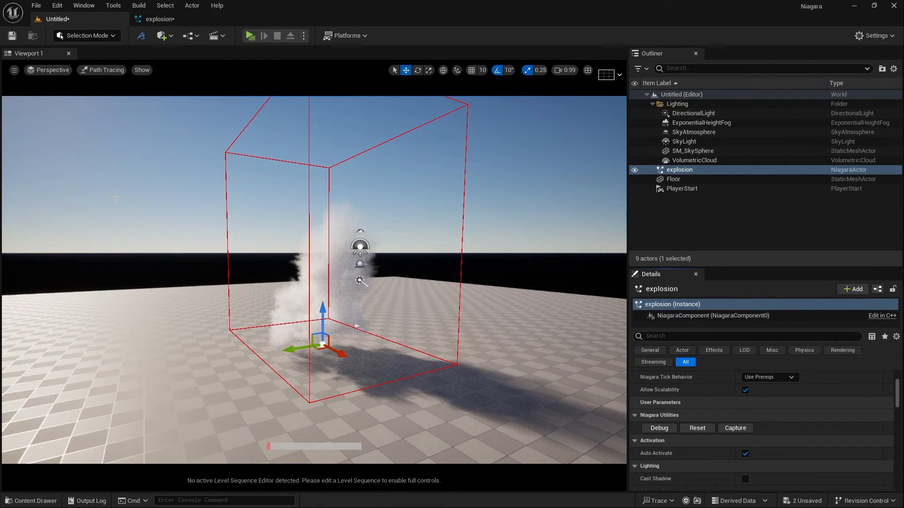
left_click(746, 453)
left_click(103, 70)
left_click(100, 108)
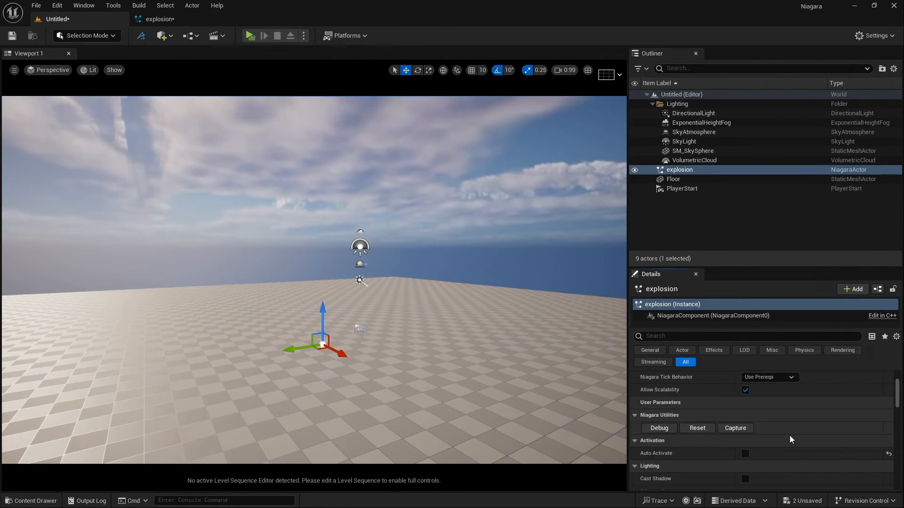
- Replay the explosion in Lit mode, deactivate it, and reframe the level view around it from another angle
left_click(745, 453)
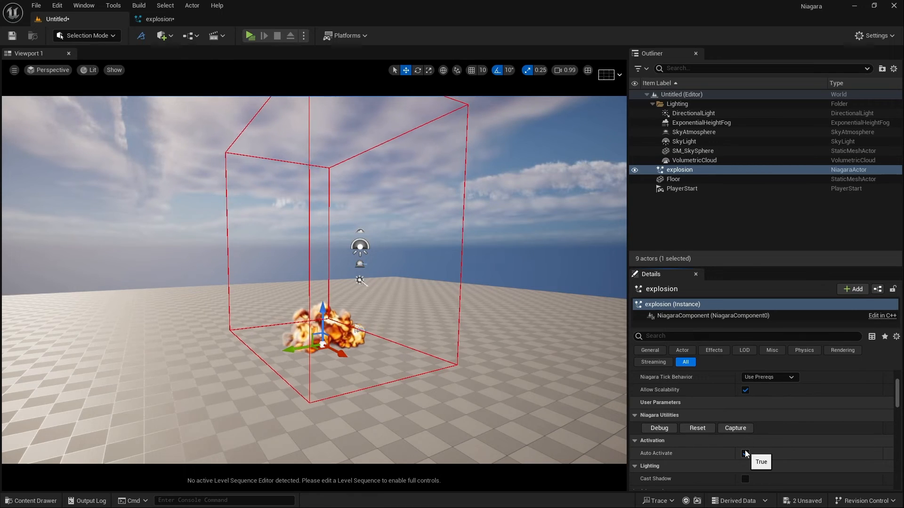
left_click(745, 453)
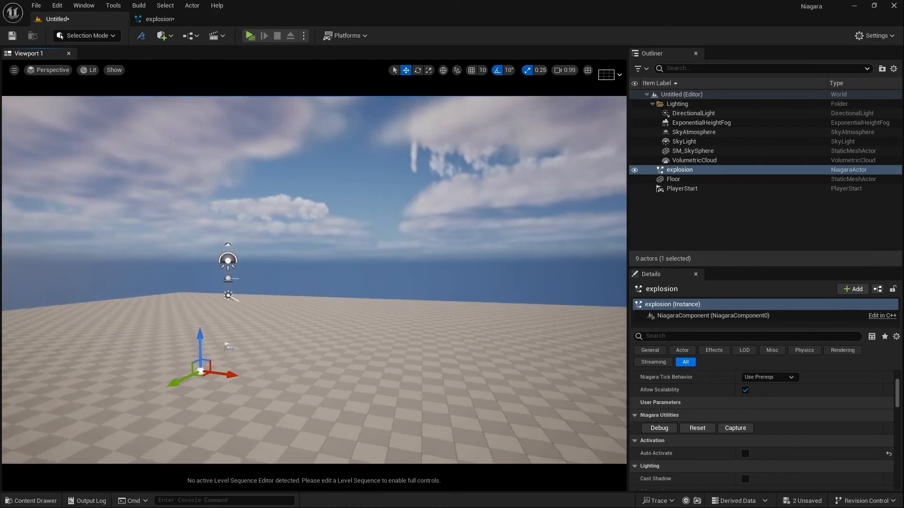
key("a")
right_click_drag(367, 301, 416, 302)
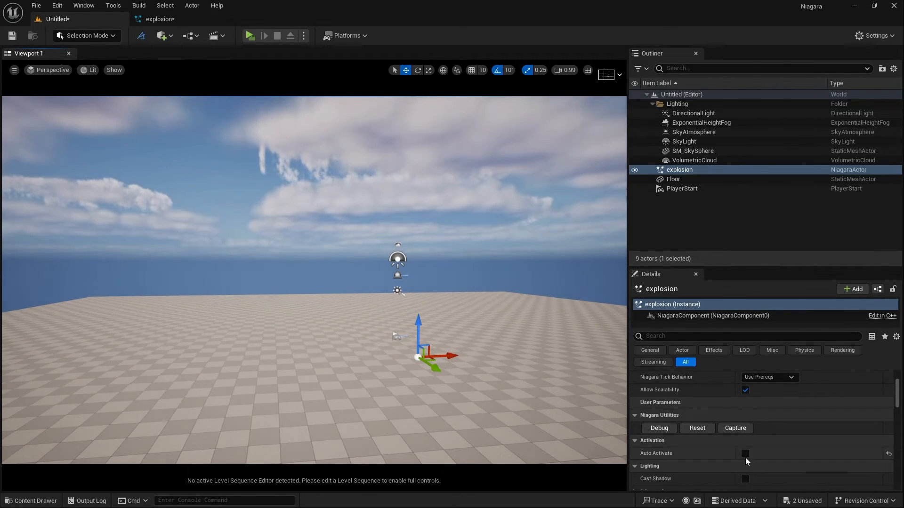
- Replay the explosion in the level, deactivate it, and return to the explosion Niagara system
left_click(744, 454)
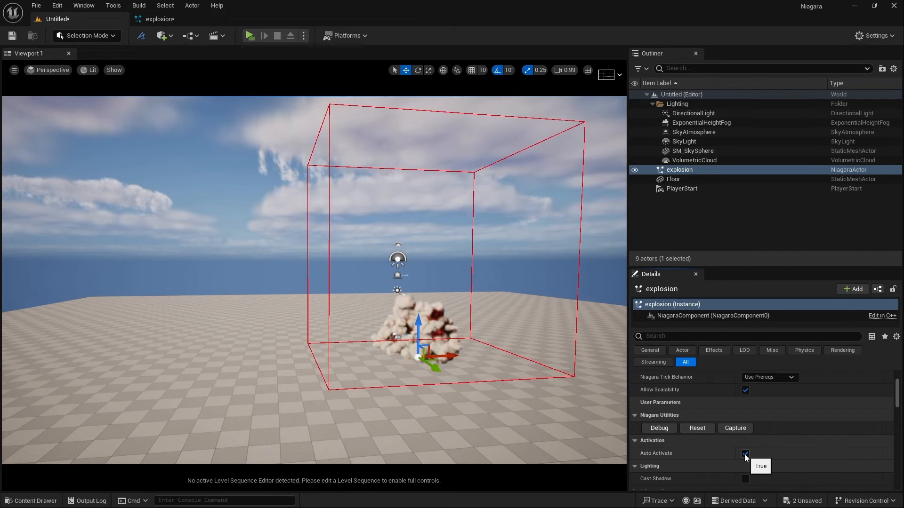
left_click(745, 454)
left_click(157, 19)
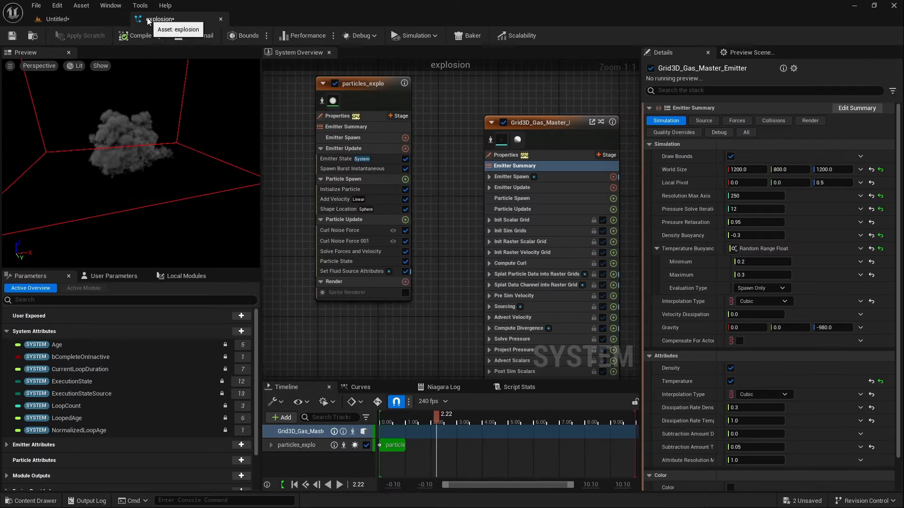
- Set the Noise Strength of particles_explo's first Curl Noise Force to 350 and of Curl Noise Force 001 to 250
left_click(372, 228)
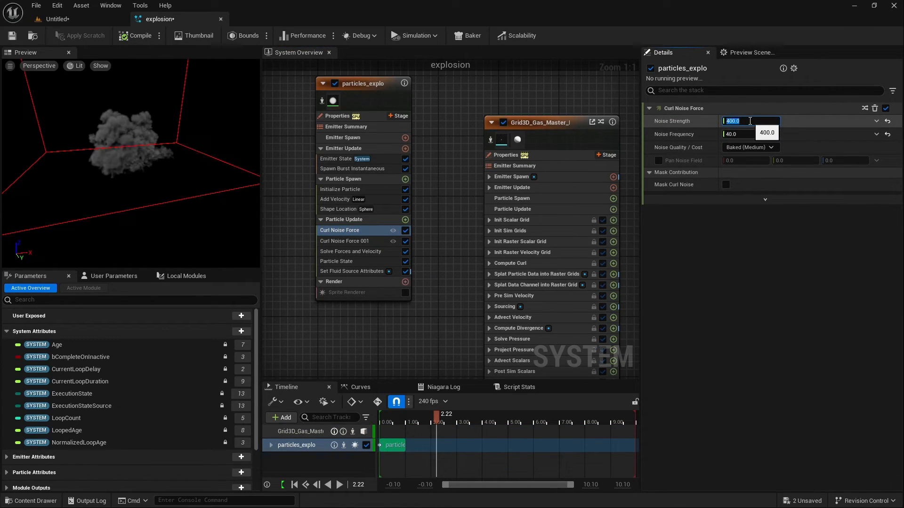
type("3")
key("Return")
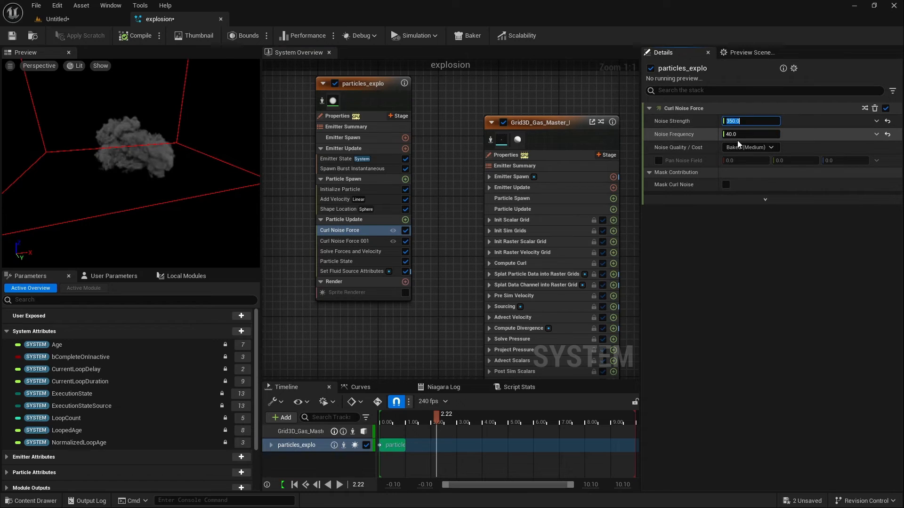
left_click(344, 242)
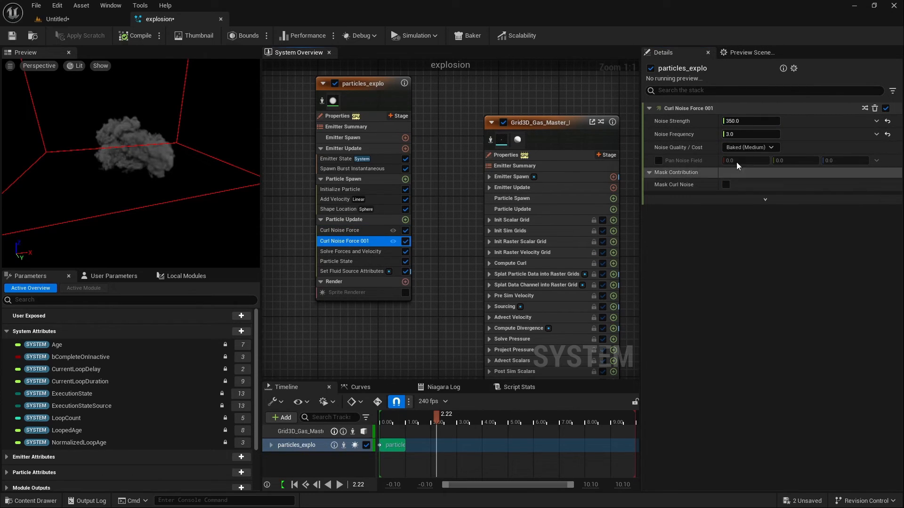
left_click(755, 122)
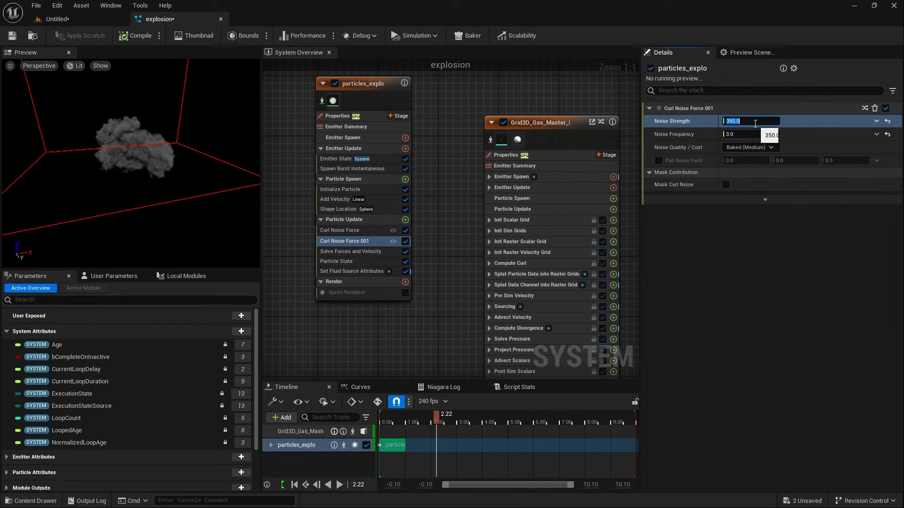
type("250")
key("Return")
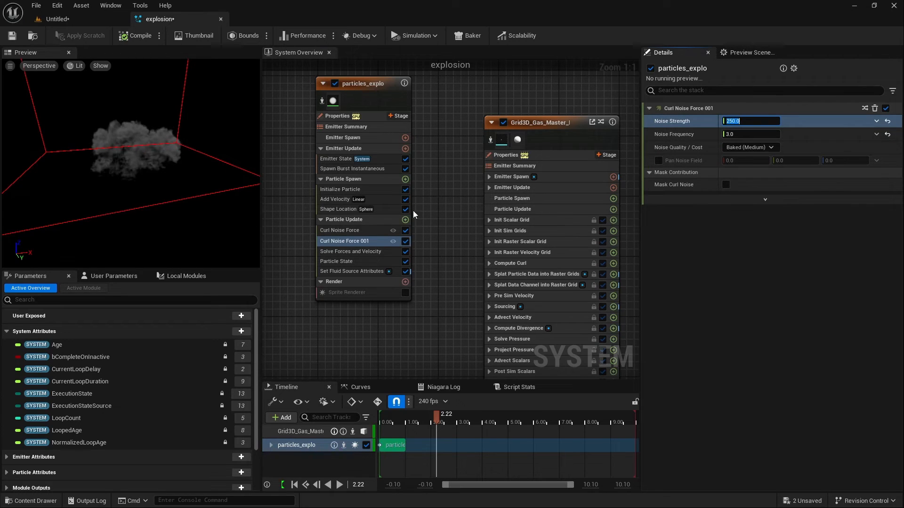
- Set the Spawn Count of particles_explo's Spawn Burst Instantaneous to 16 and save the Niagara system
left_click(341, 189)
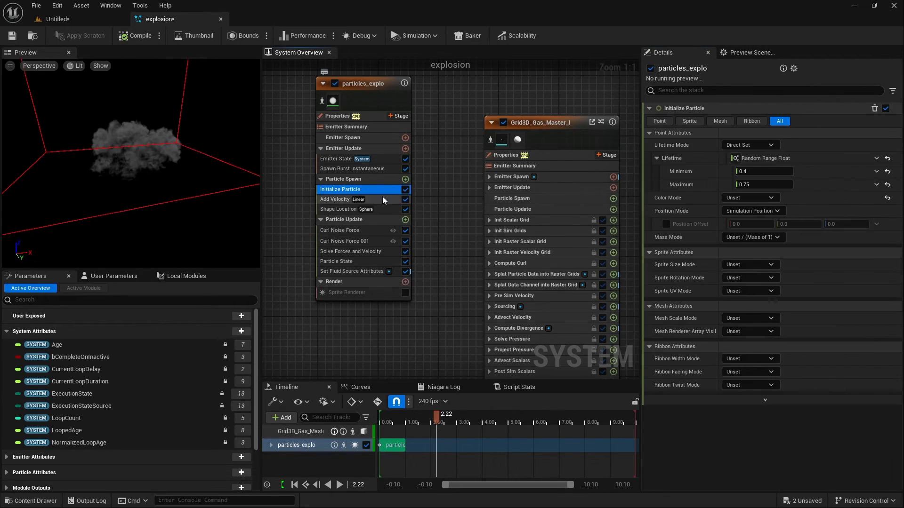
left_click(360, 170)
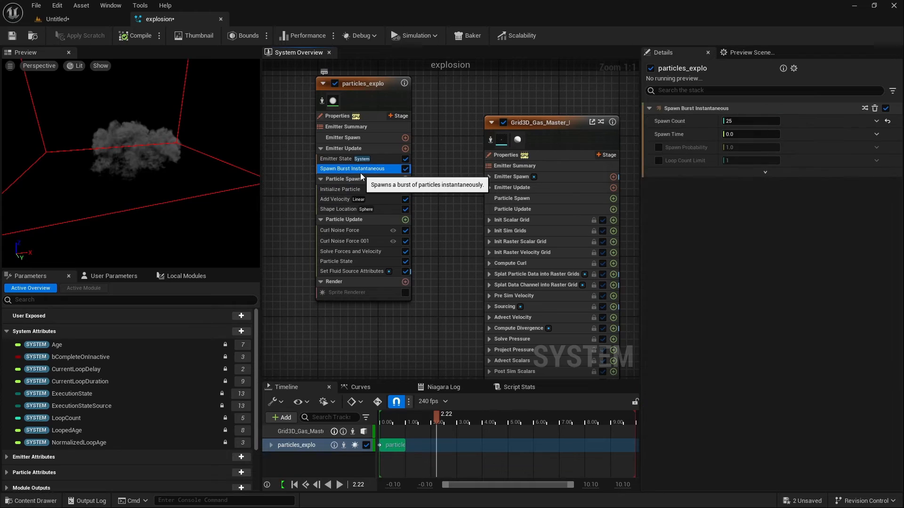
left_click(749, 122)
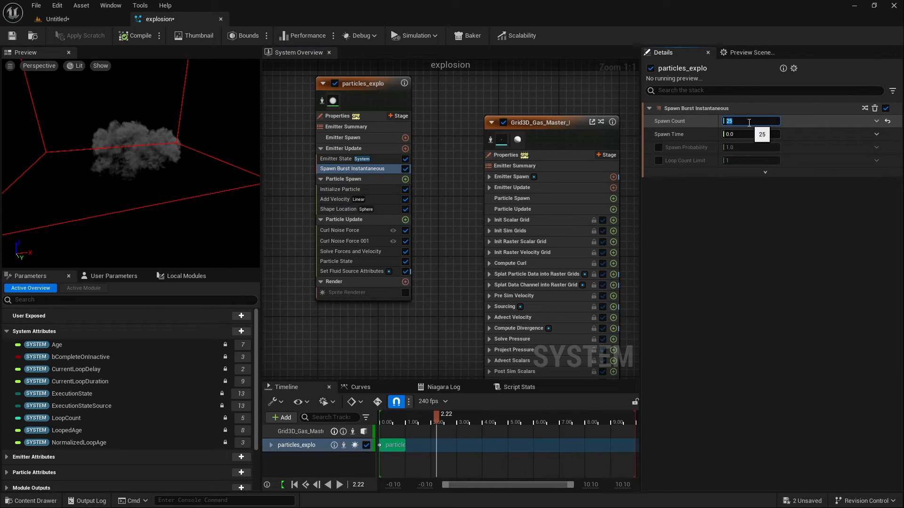
type("16")
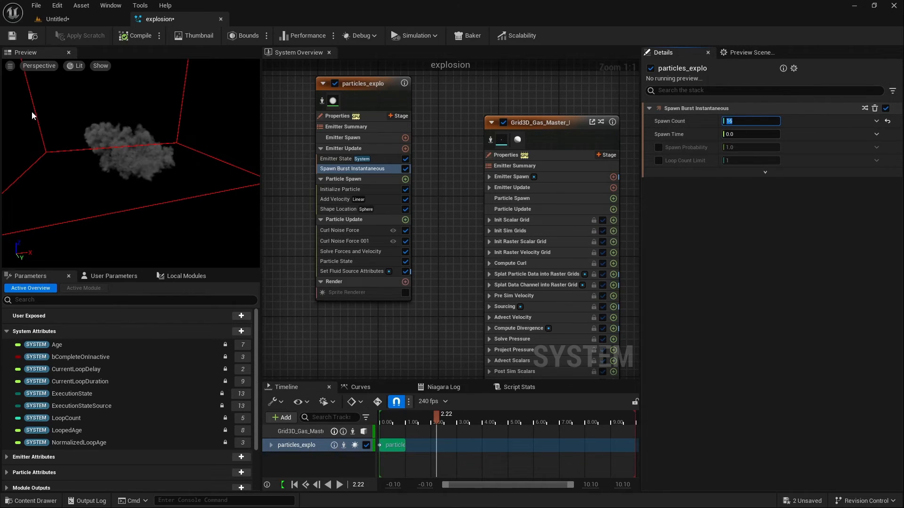
left_click(50, 19)
left_click(184, 21)
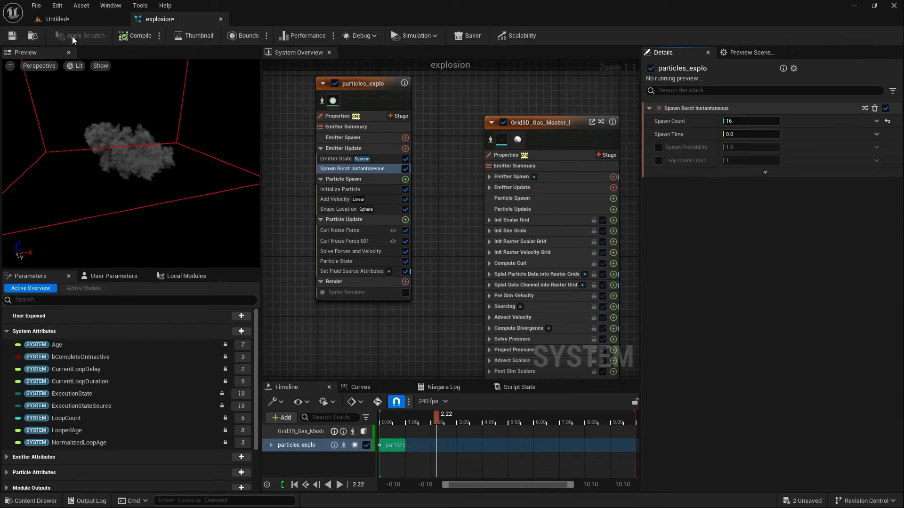
left_click(19, 41)
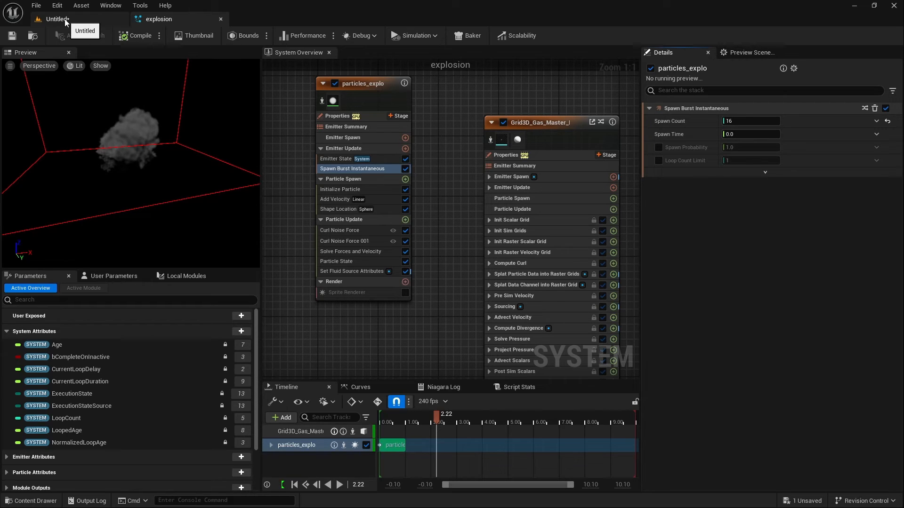
- Replay the saved explosion twice in the level, deactivating it after each run
left_click(66, 20)
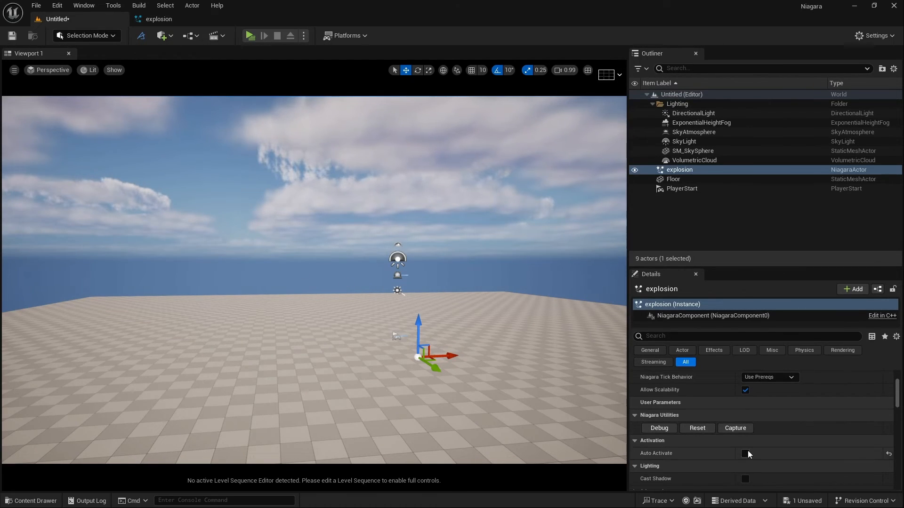
left_click(746, 453)
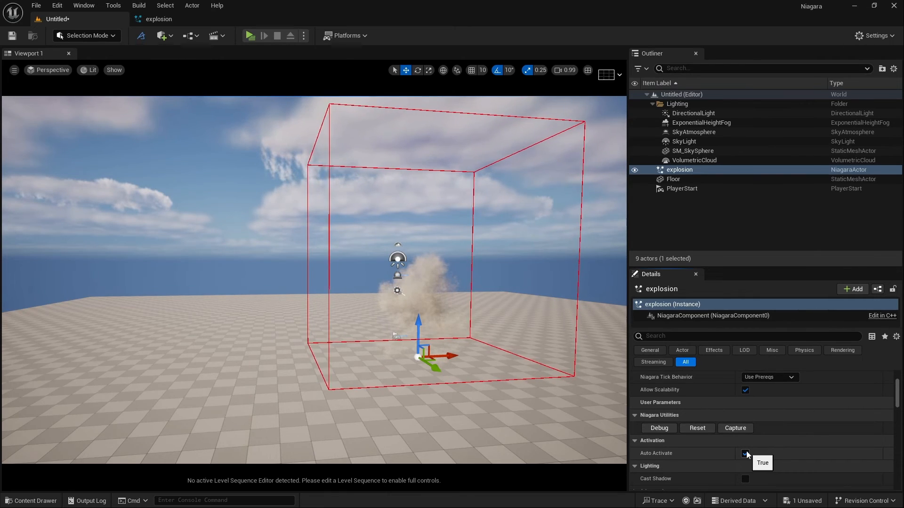
left_click(746, 454)
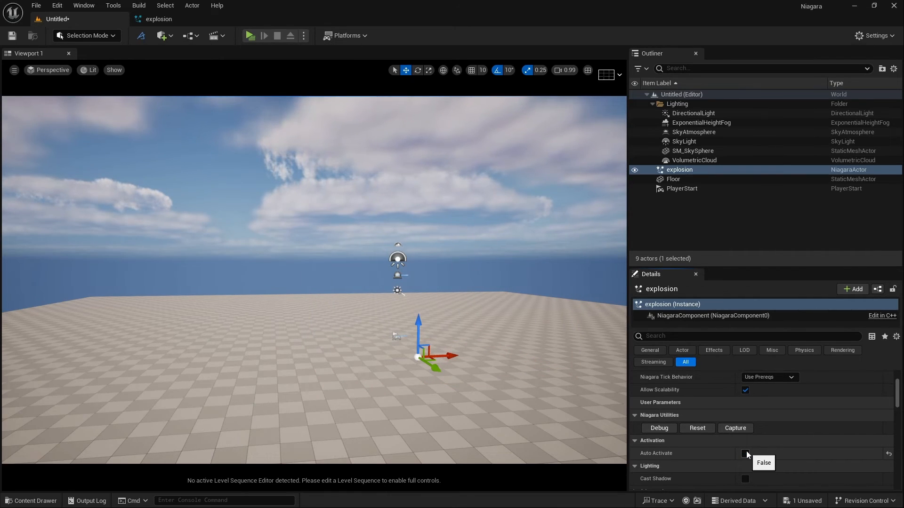
left_click(746, 452)
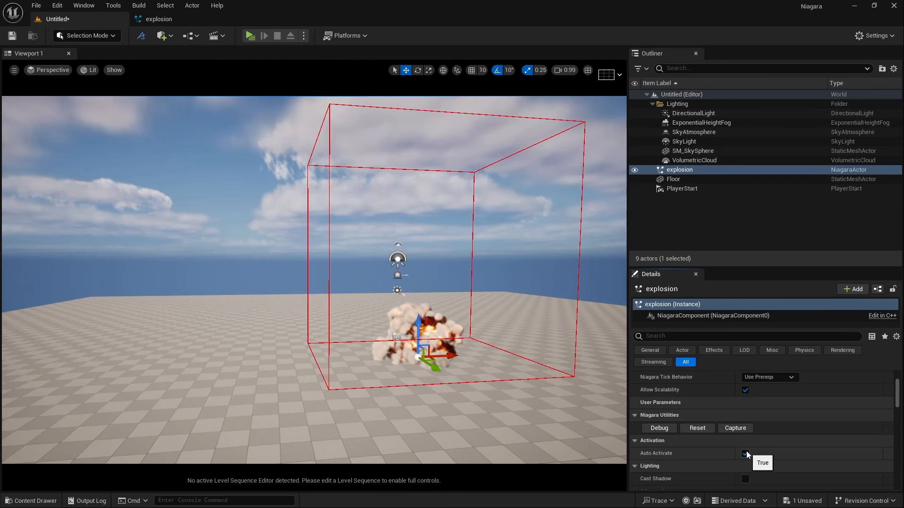
left_click(746, 453)
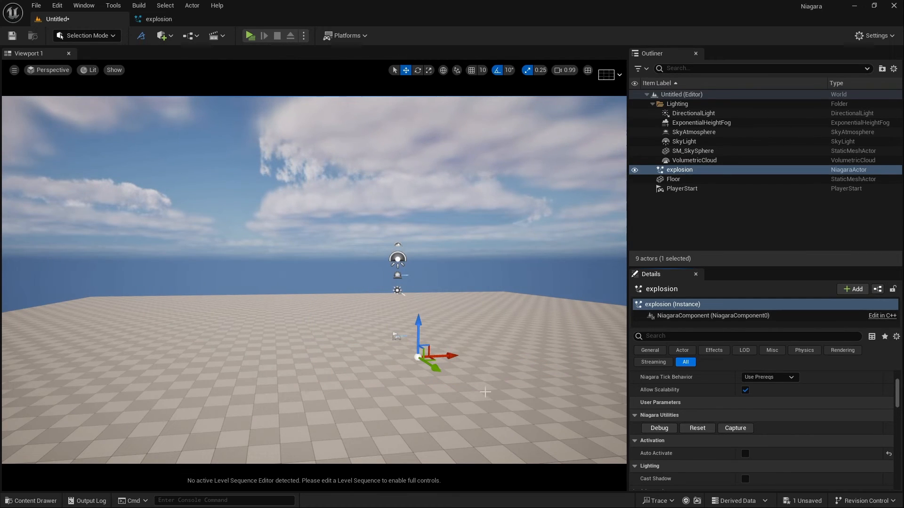
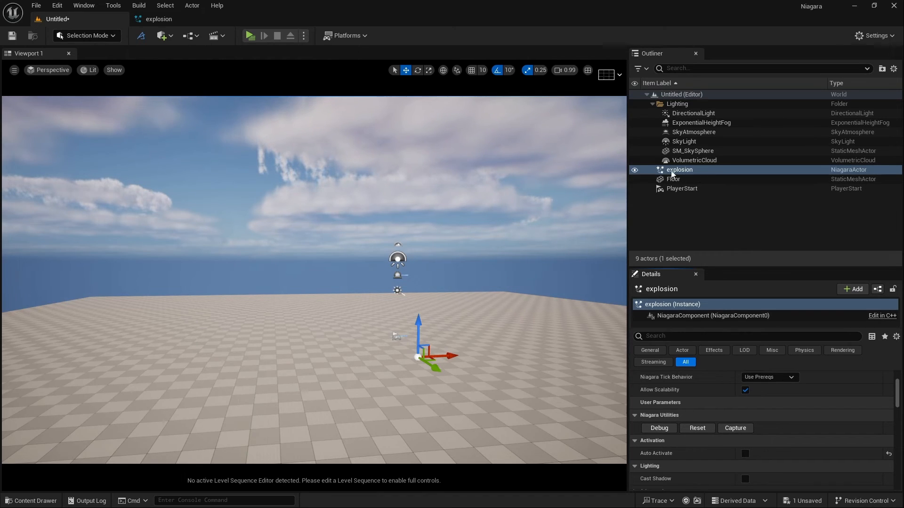
- Disable the draw resolution and draw bounds overrides in the Quality Overrides of the Grid3D gas emitter's summary
left_click(185, 17)
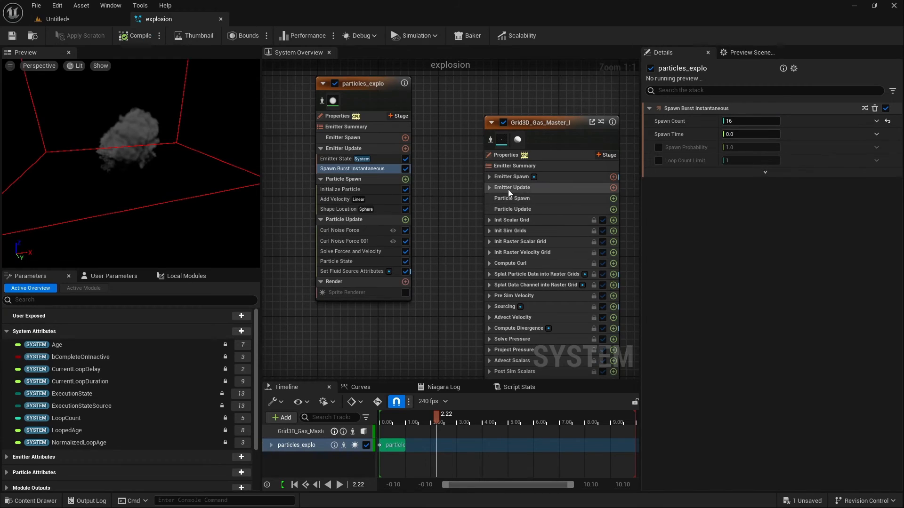
left_click(516, 166)
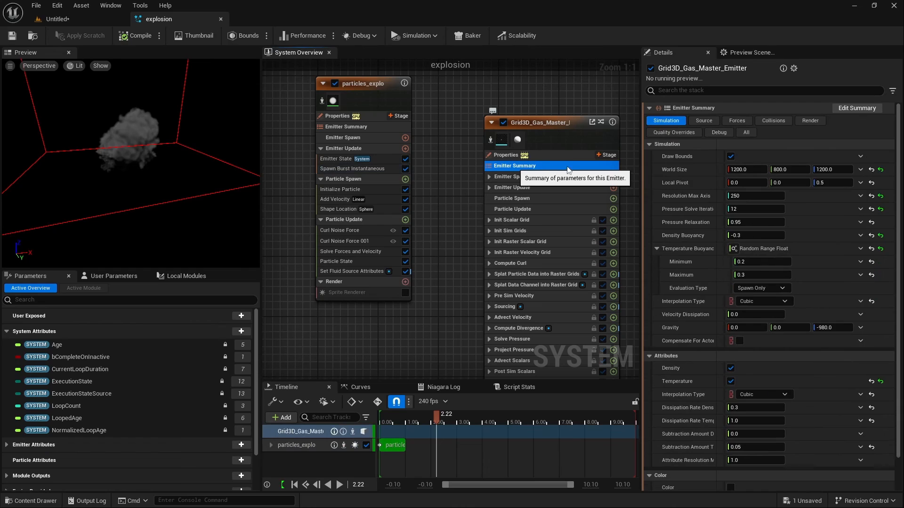
left_click(741, 196)
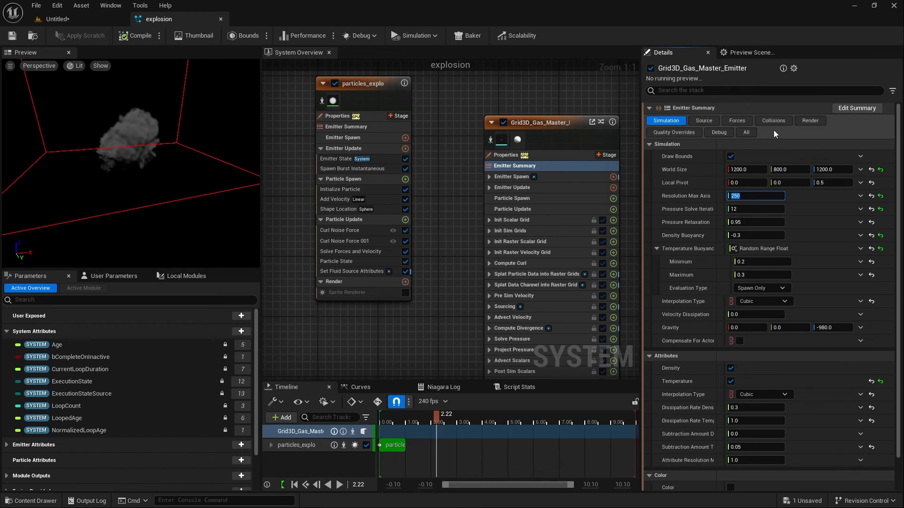
left_click(687, 133)
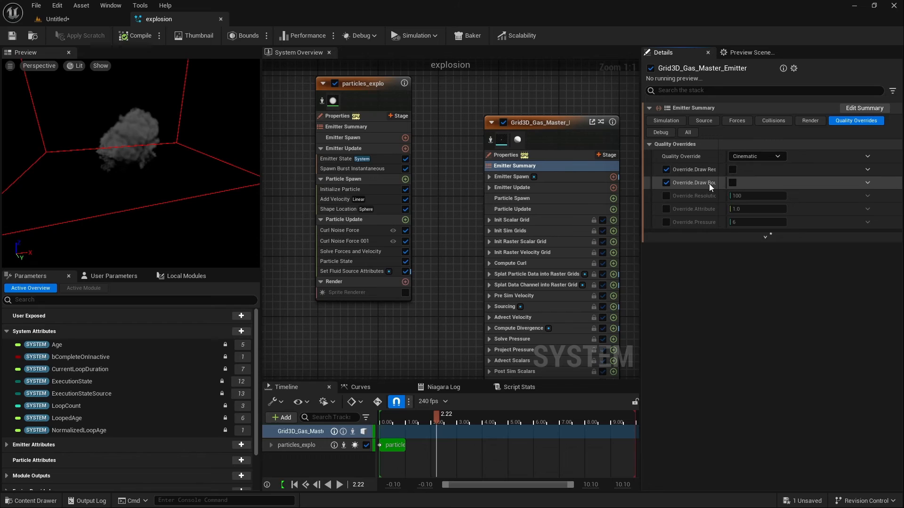
left_click(666, 170)
left_click(666, 182)
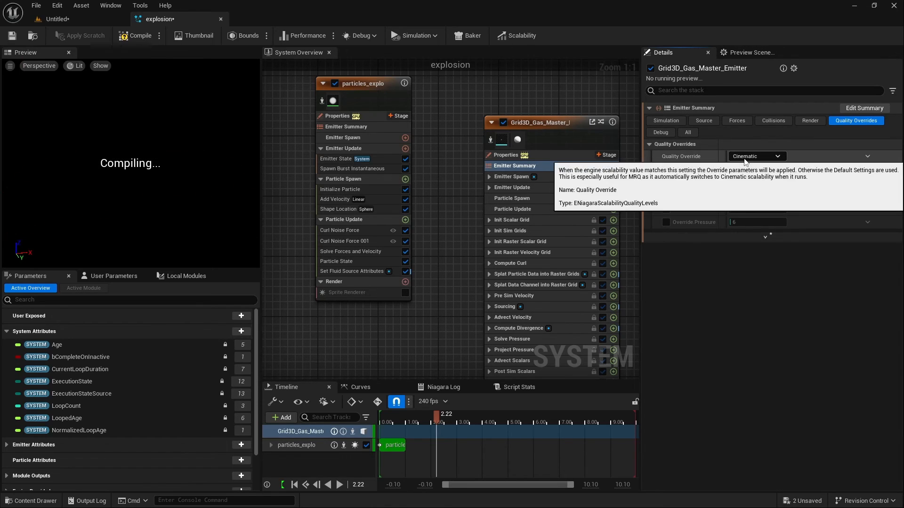
- Enable the resolution override for Cinematic quality on the gas emitter and set it to 400
left_click(666, 197)
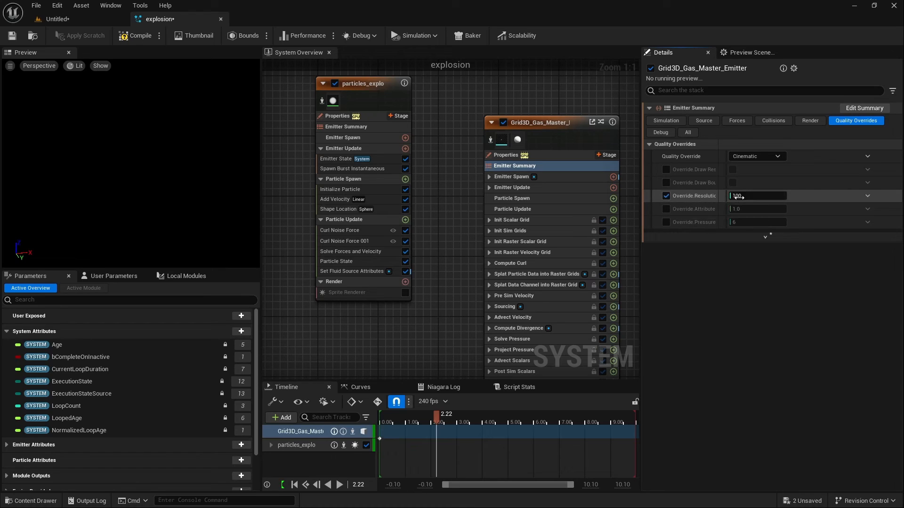
left_click(742, 197)
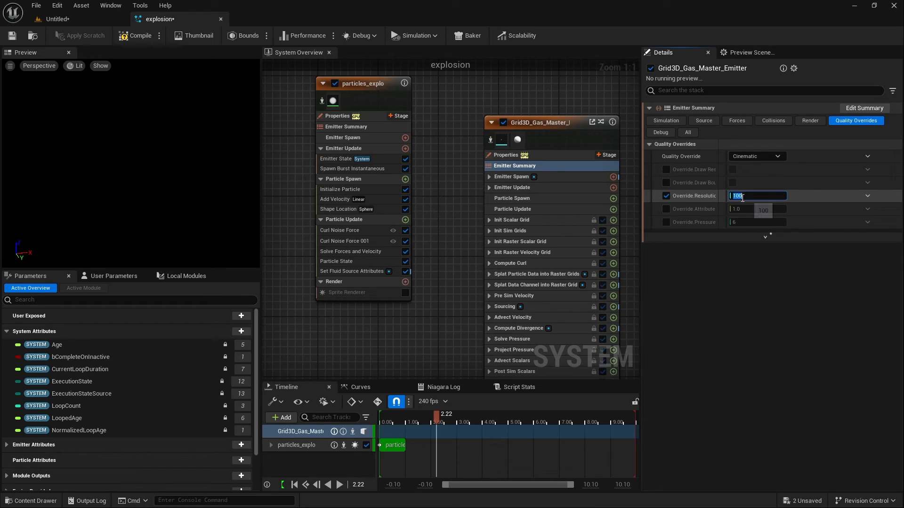
type("4")
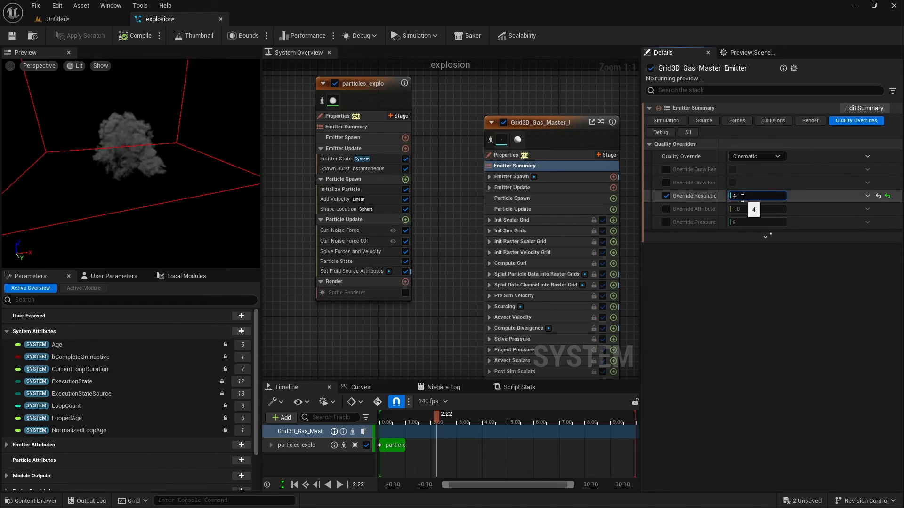
type("00")
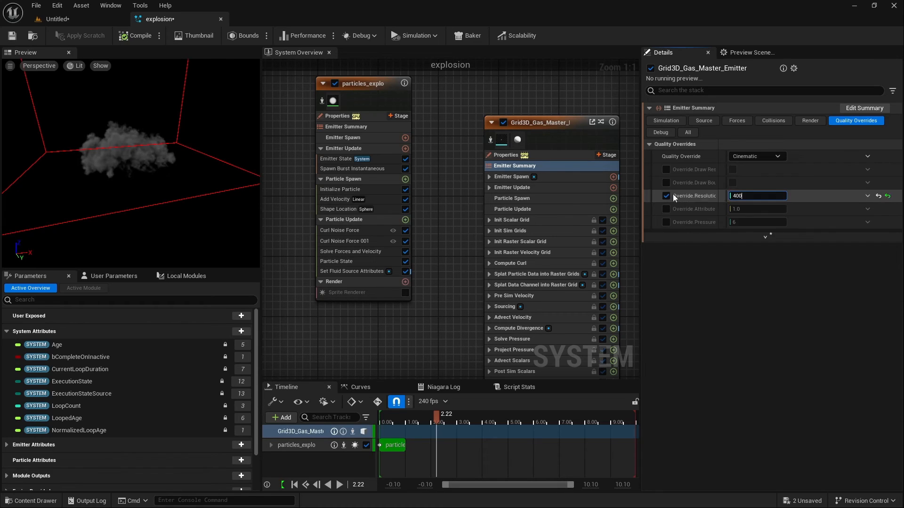
left_click(660, 263)
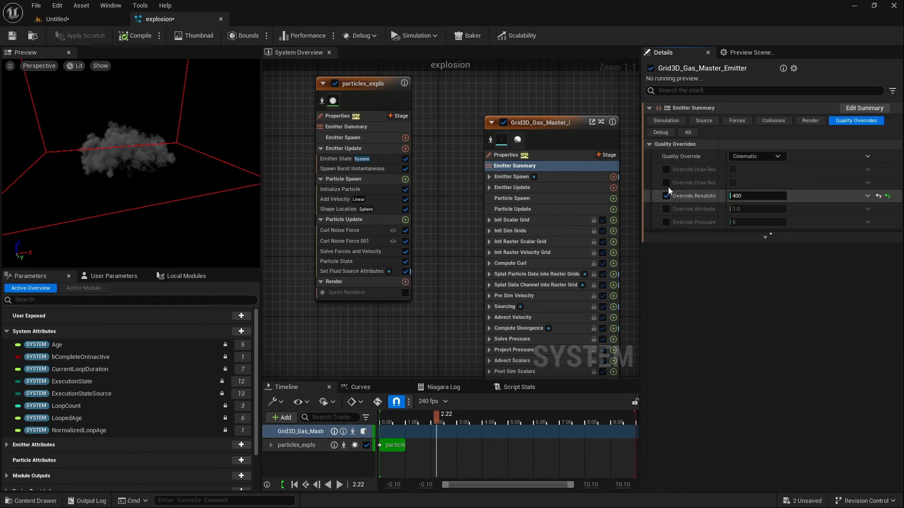
- Check the gas emitter's Resolution Max Axis in the Simulation settings, and replay the explosion in the level before deactivating it
left_click(675, 121)
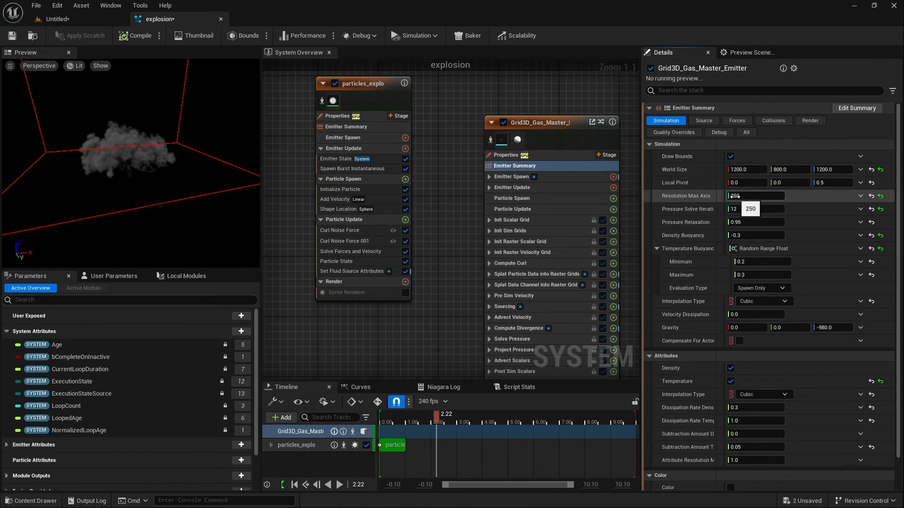
left_click(55, 18)
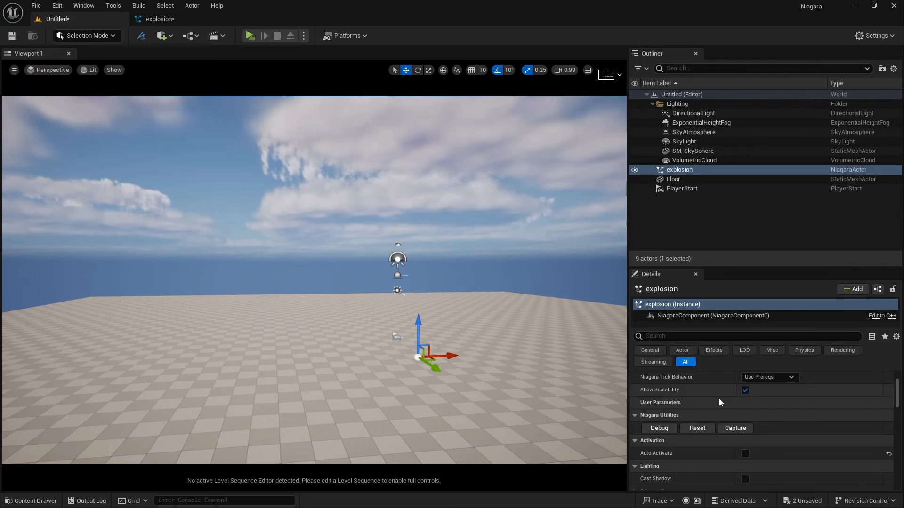
left_click(745, 454)
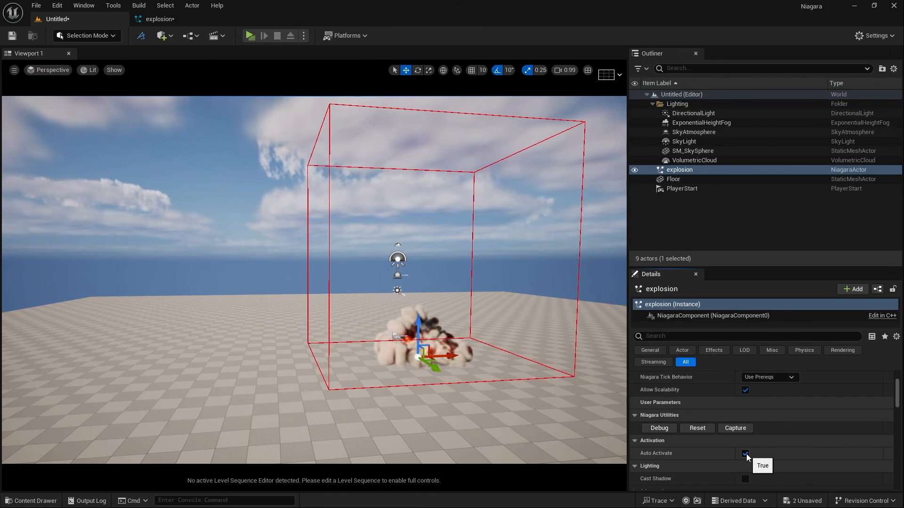
left_click(746, 455)
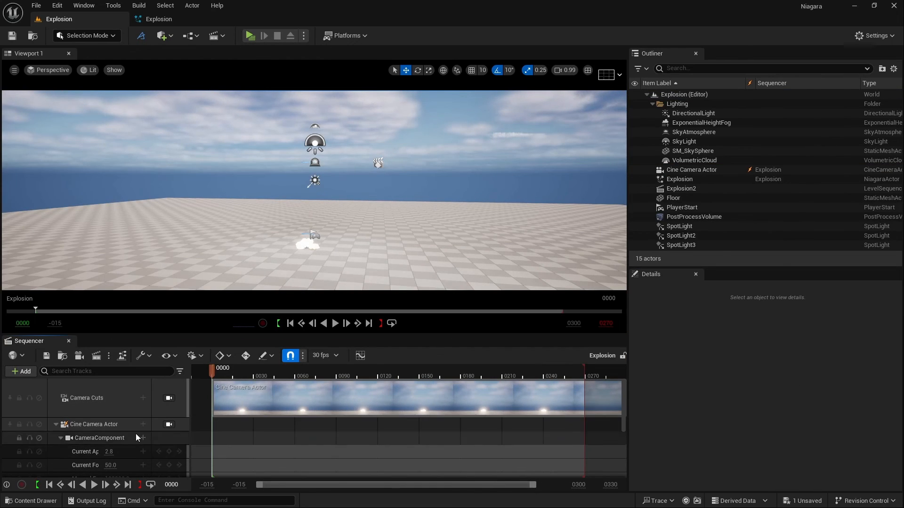
- Look over the camera tracks of the Explosion level sequence and play it from the start in Sequencer
scroll(132, 431, "down", 2)
scroll(123, 437, "up", 2)
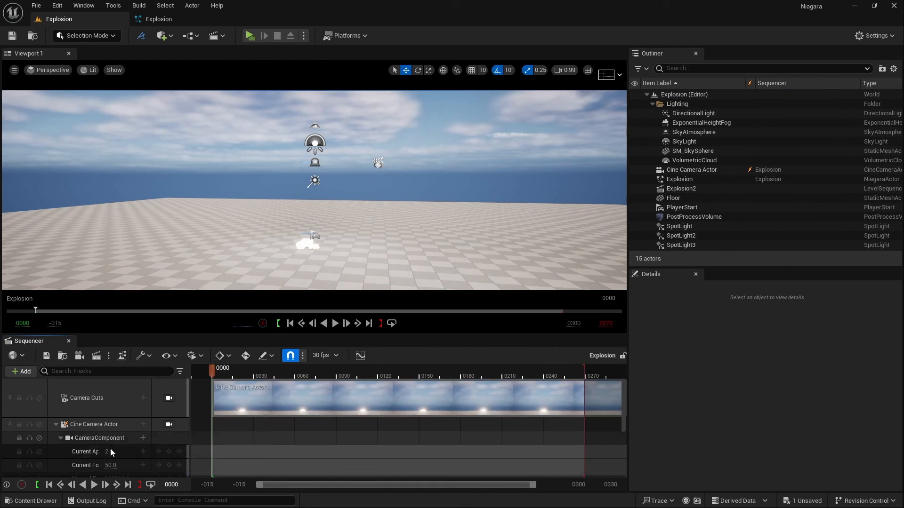
left_click(94, 485)
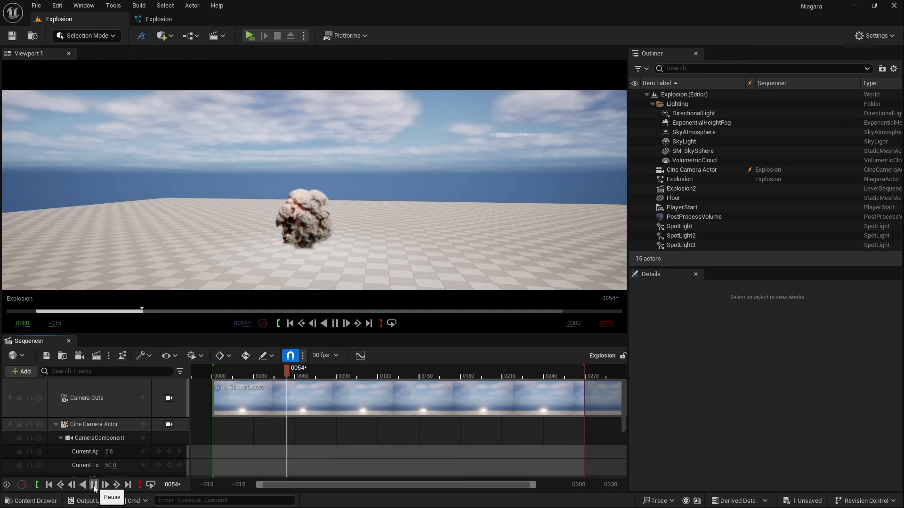
- Pause the sequence playback and inspect the explosion's sim cache track and the paused smoke plume from a closer viewpoint
left_click(94, 485)
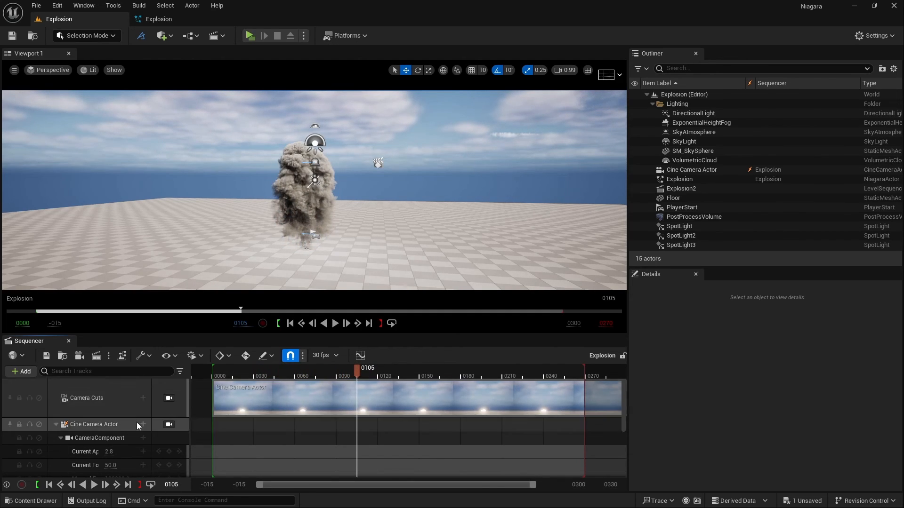
scroll(136, 424, "down", 5)
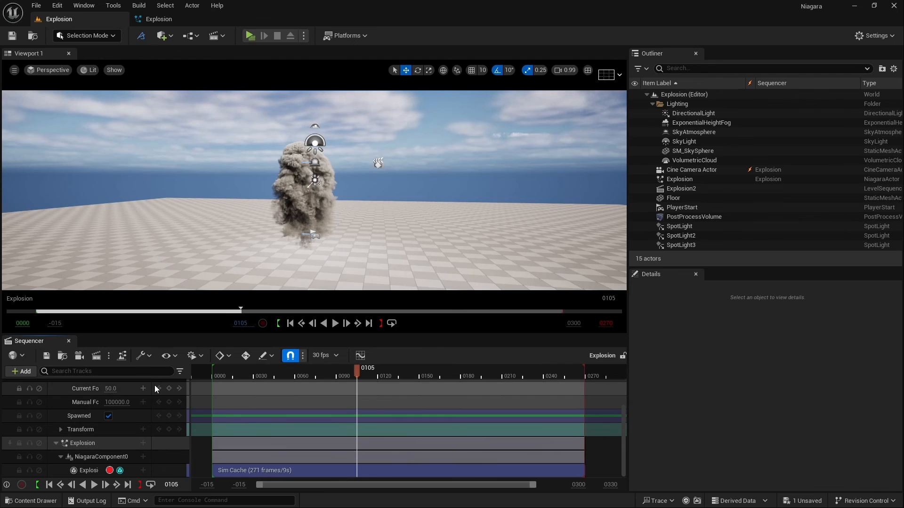
right_click_drag(292, 203, 214, 200)
key("a")
key("w")
key("d")
key("s")
key("g")
key("w")
- Review the Spawn Burst Instantaneous and both Curl Noise Force modules of the explosionparticles emitter in the Explosion Niagara system
left_click(176, 19)
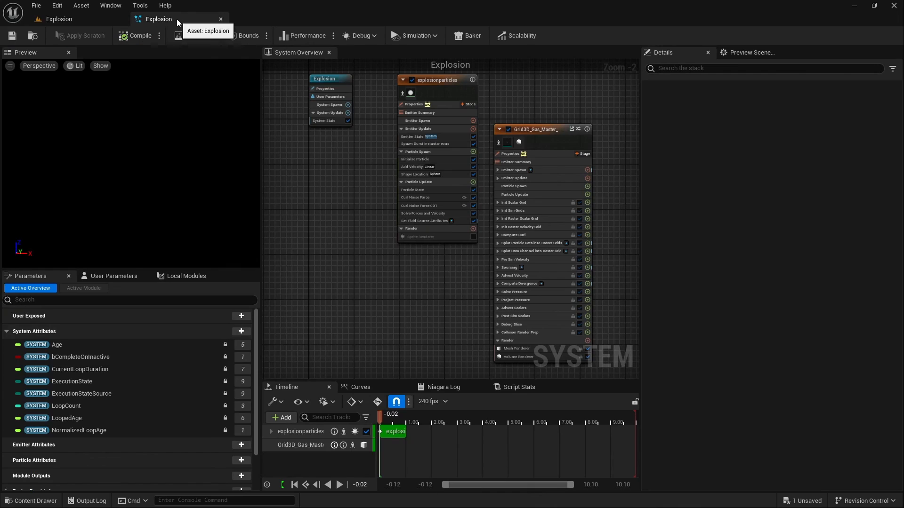
right_click_drag(341, 157, 287, 187)
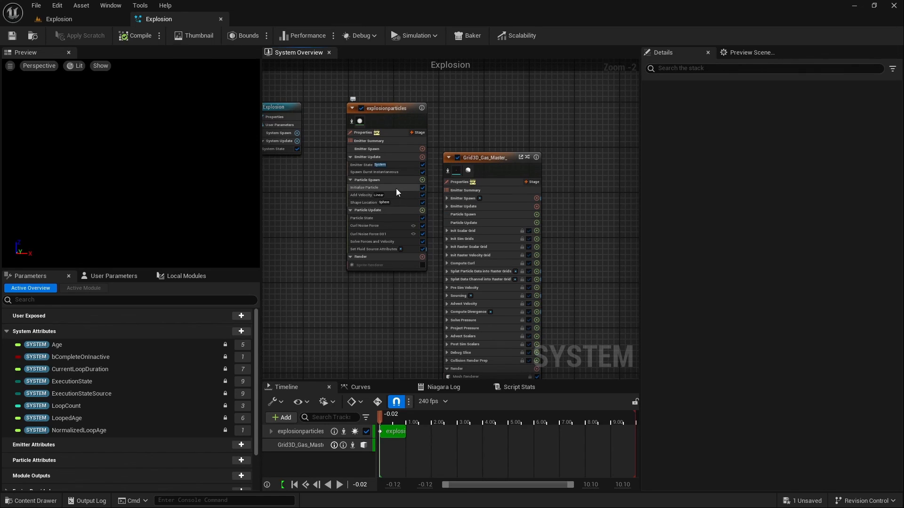
left_click(389, 172)
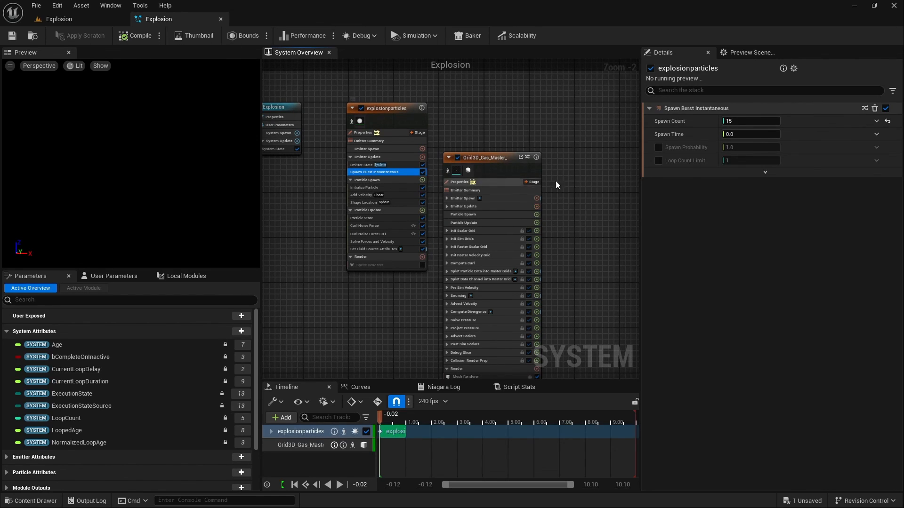
scroll(411, 189, "up", 1)
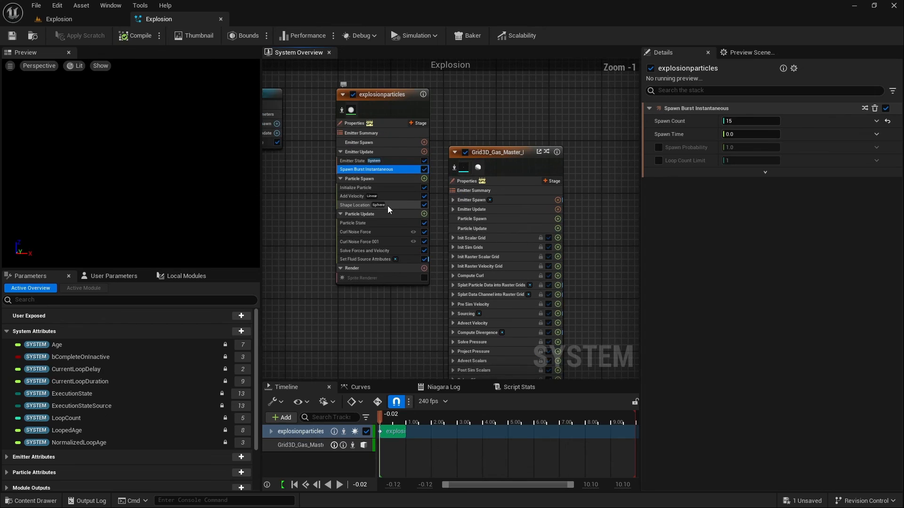
scroll(383, 205, "up", 1)
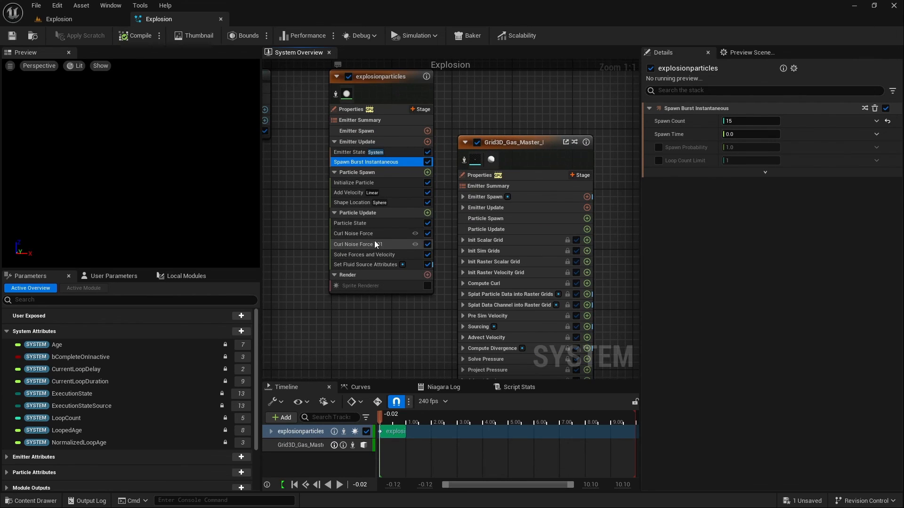
left_click(371, 235)
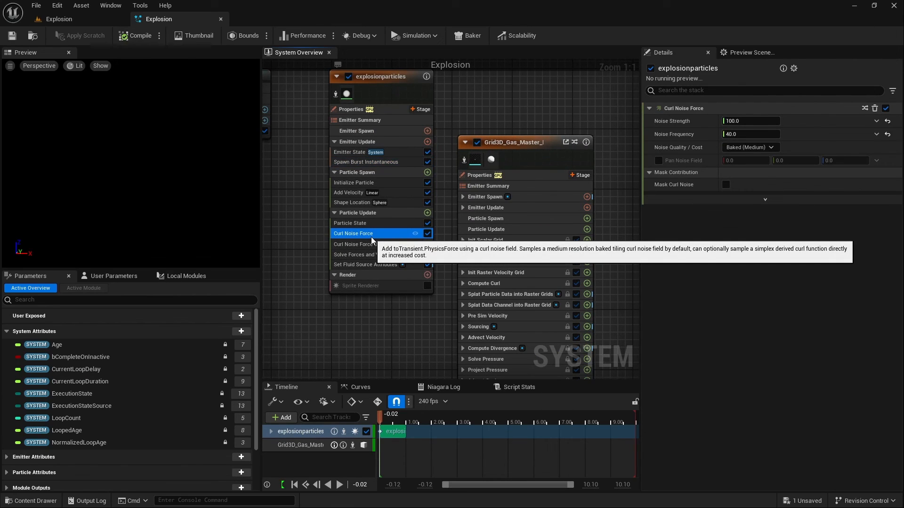
left_click(368, 245)
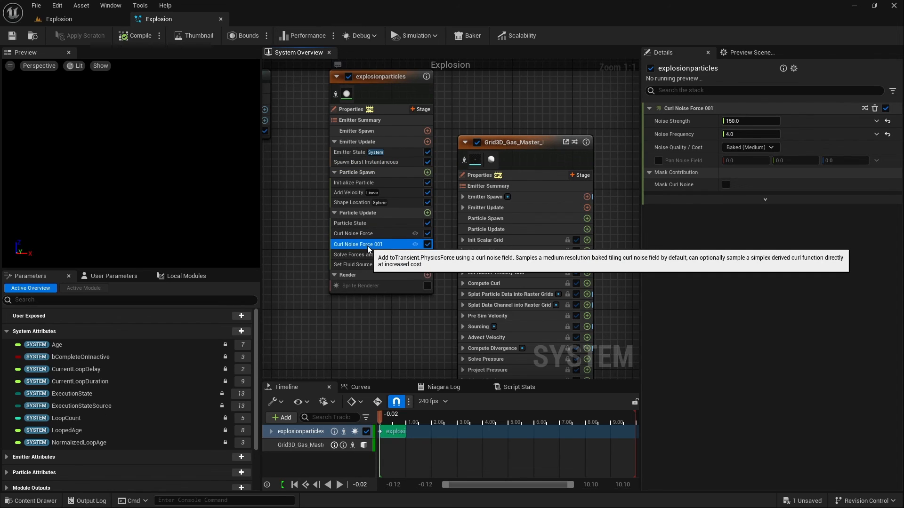
- Review the Grid3D gas emitter's summary, examining its simulation, particle source, vorticity and turbulence settings
right_click_drag(398, 332, 300, 286)
left_click(388, 140)
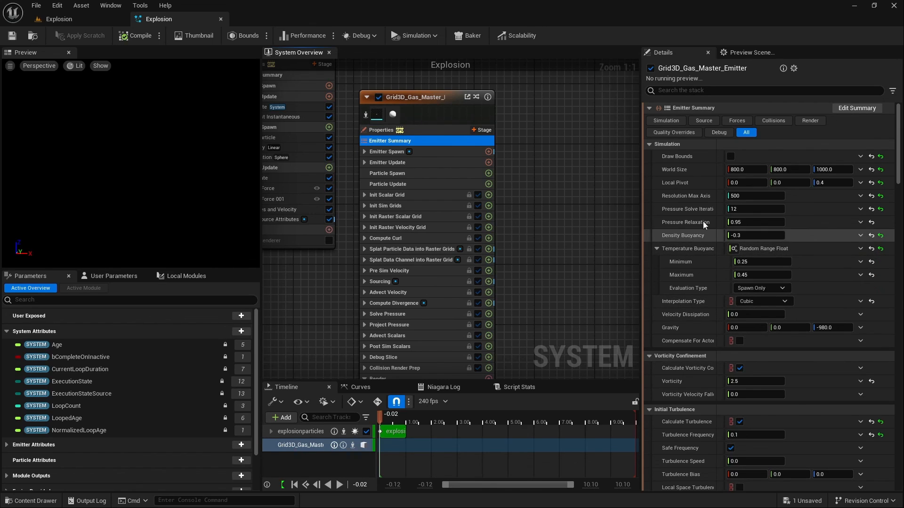
left_click(697, 121)
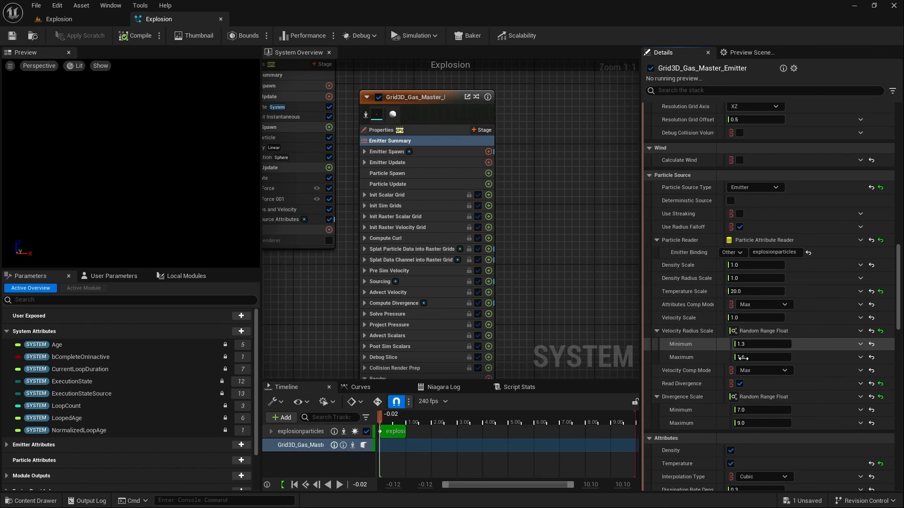
scroll(699, 346, "up", 5)
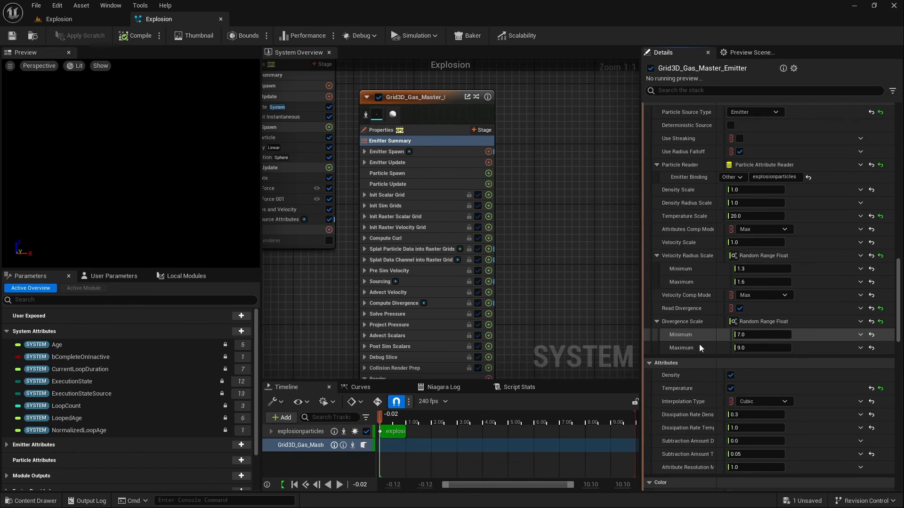
scroll(700, 347, "up", 13)
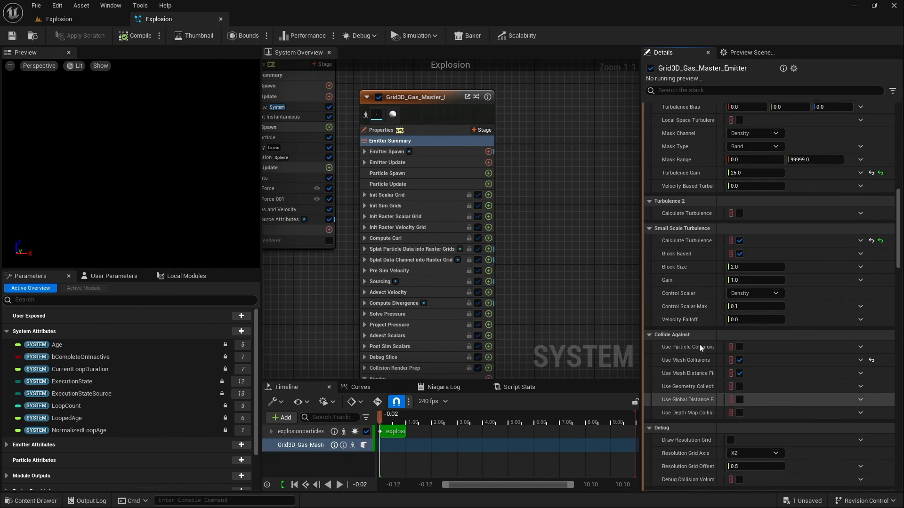
scroll(699, 346, "up", 2)
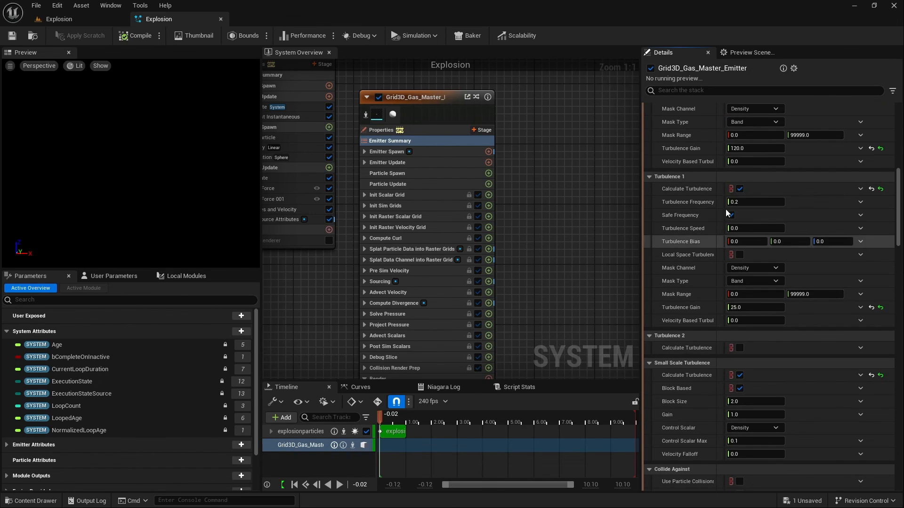
scroll(685, 247, "up", 2)
scroll(683, 264, "up", 4)
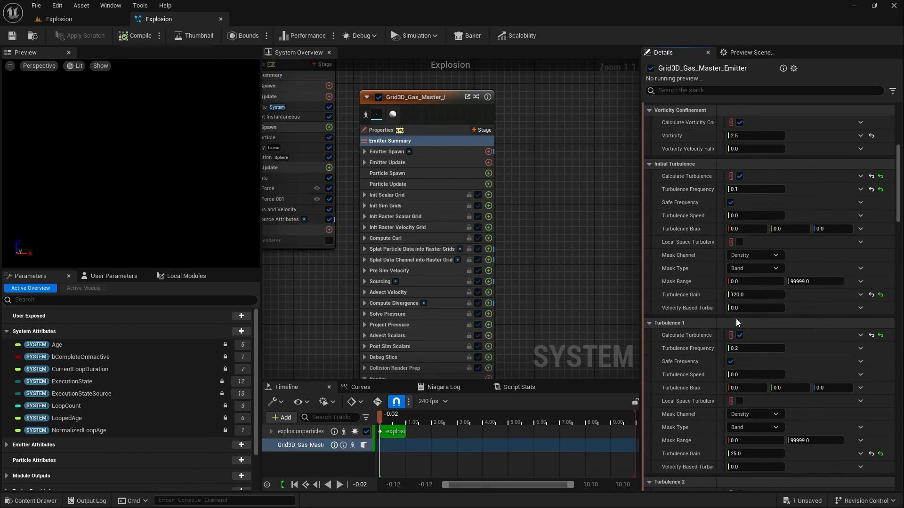
scroll(697, 365, "down", 5)
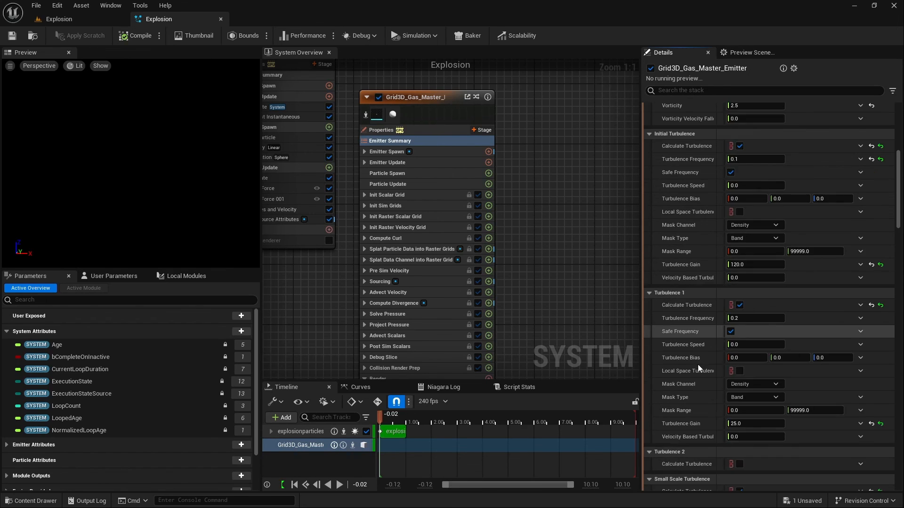
scroll(698, 364, "down", 3)
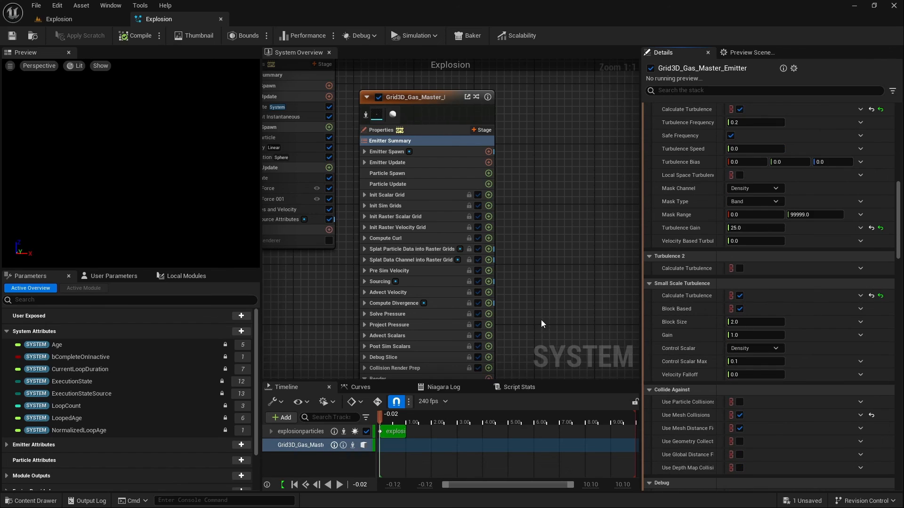
- Return to the Explosion level, play the sequence from its start and pause it at frame 75
left_click(76, 18)
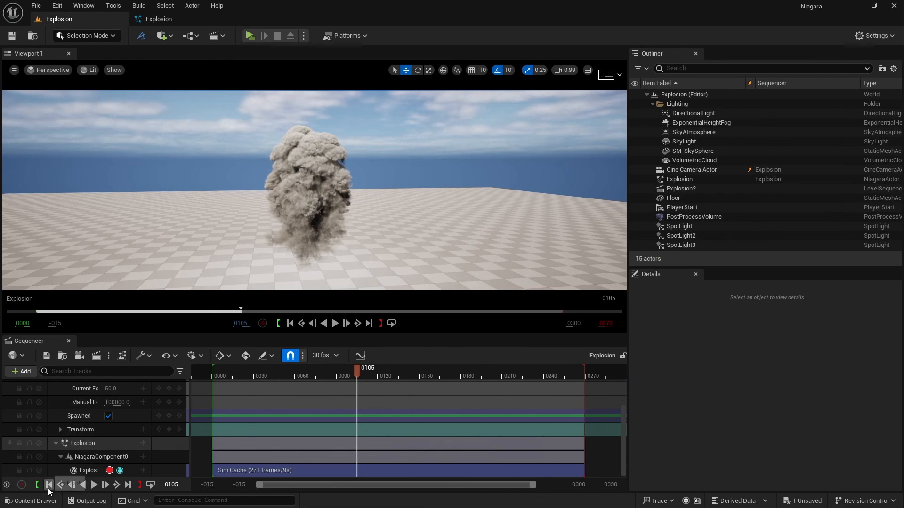
left_click(49, 485)
left_click(94, 485)
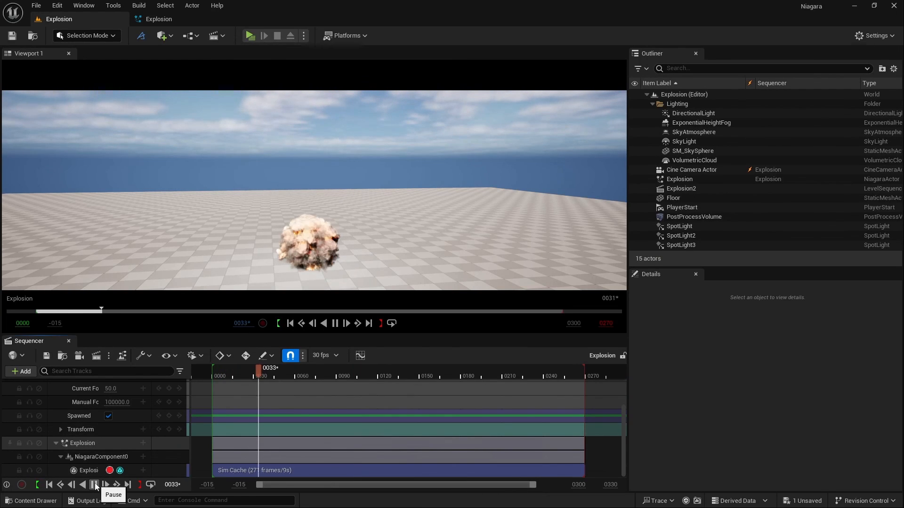
left_click(95, 485)
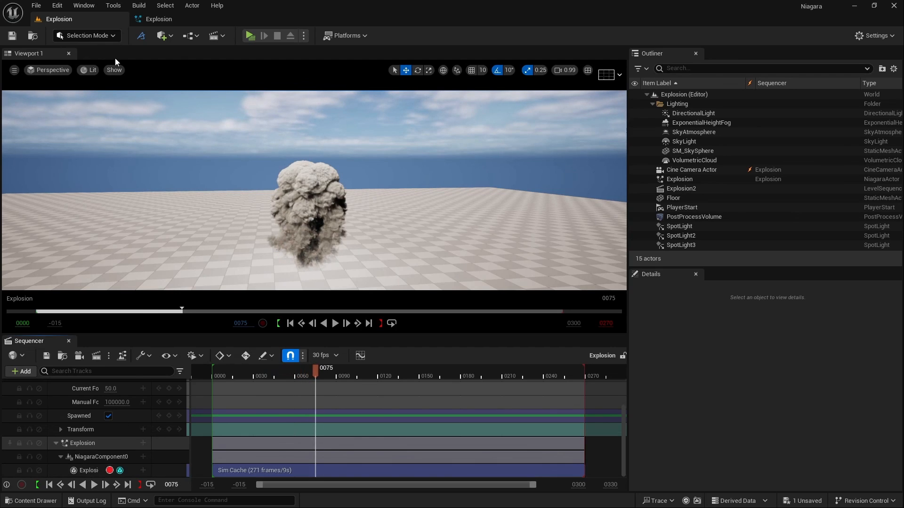
- Preview the paused explosion in the Path Tracing view mode and switch back to Lit
left_click(91, 70)
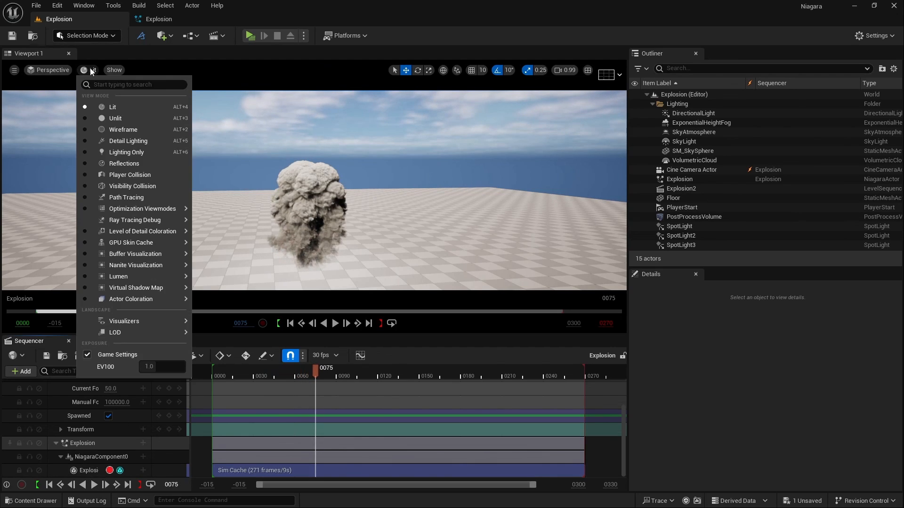
left_click(128, 198)
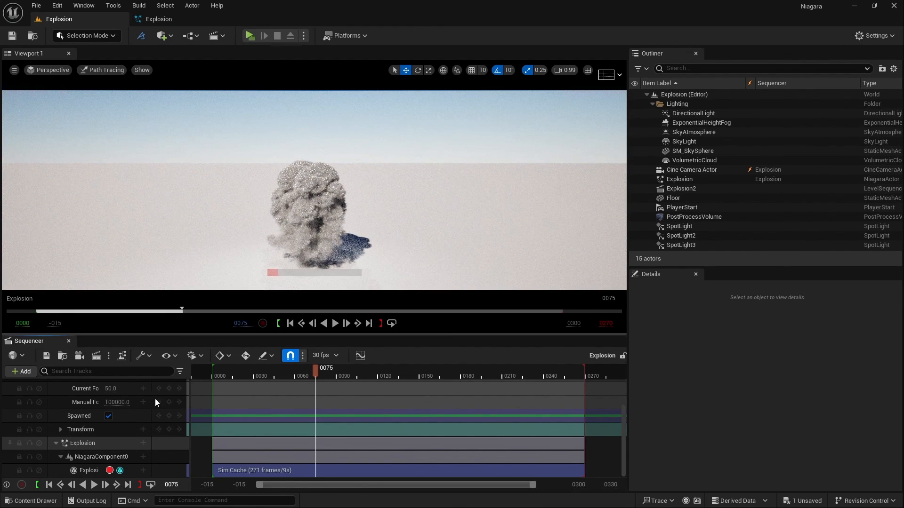
left_click(95, 73)
left_click(109, 107)
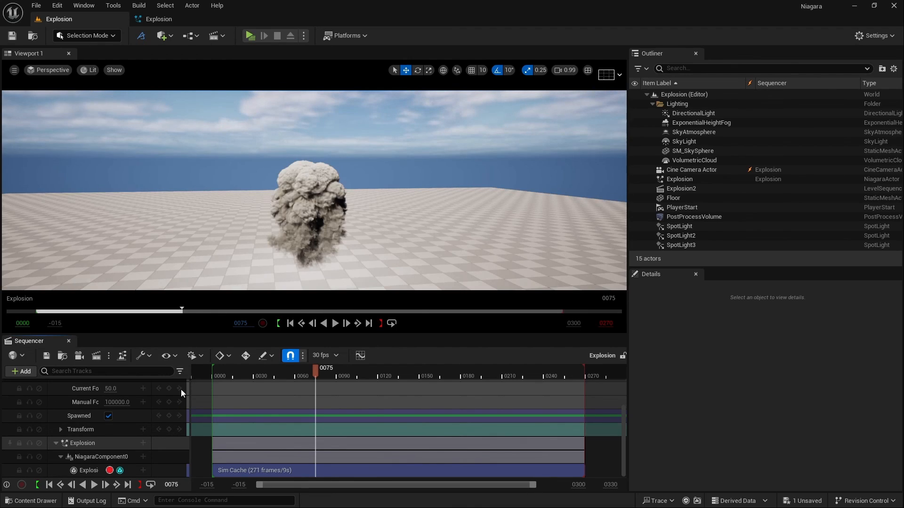
- View the explosion from another angle, resume the sequence playback and pause it at frame 205
right_click_drag(192, 270, 235, 277)
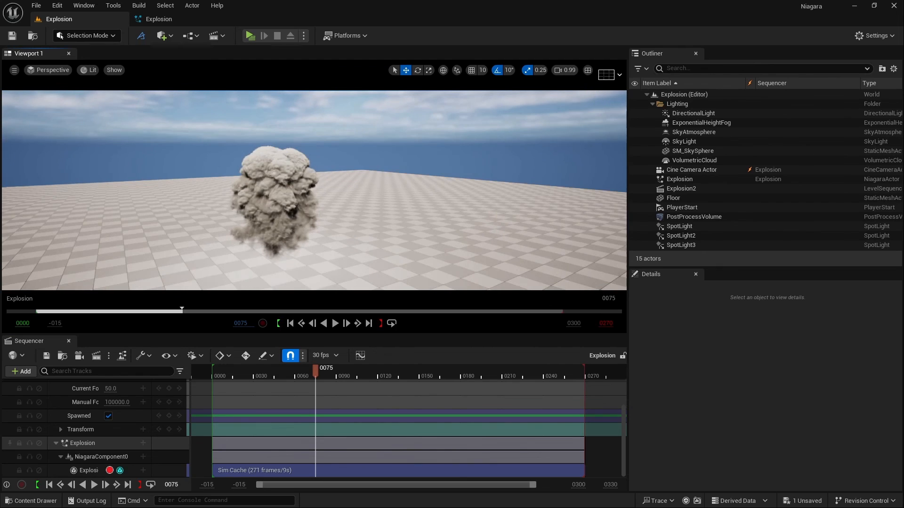
left_click(94, 485)
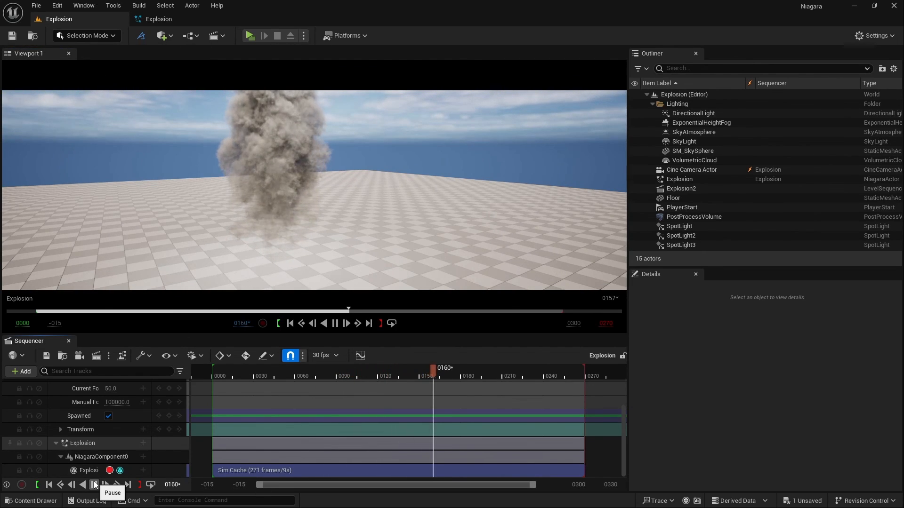
left_click(94, 485)
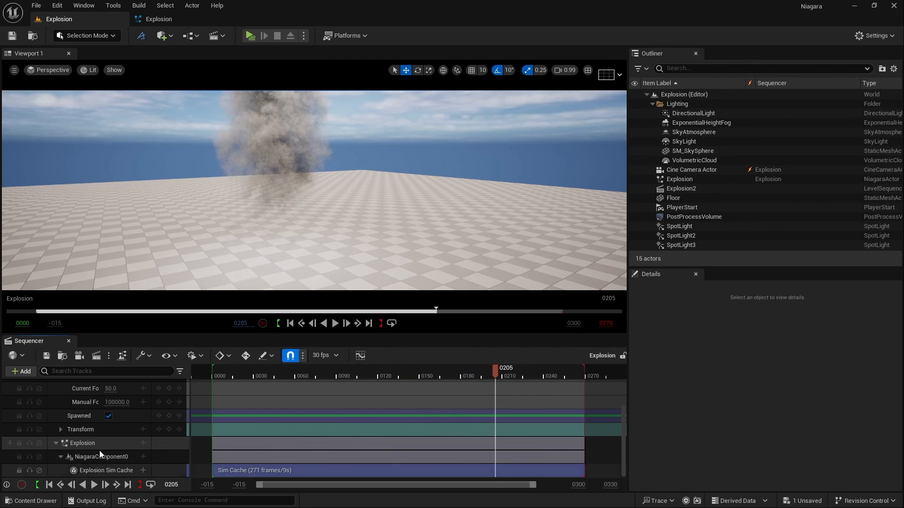